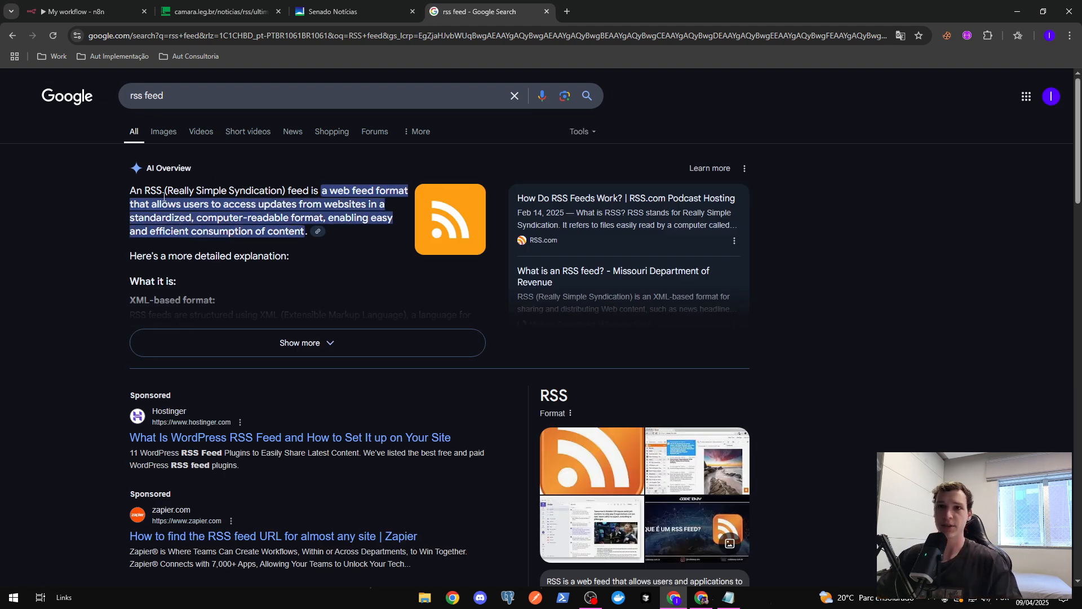
Translate the "rss feed" search results page into Portuguese.
left_click_drag(128, 166, 177, 205)
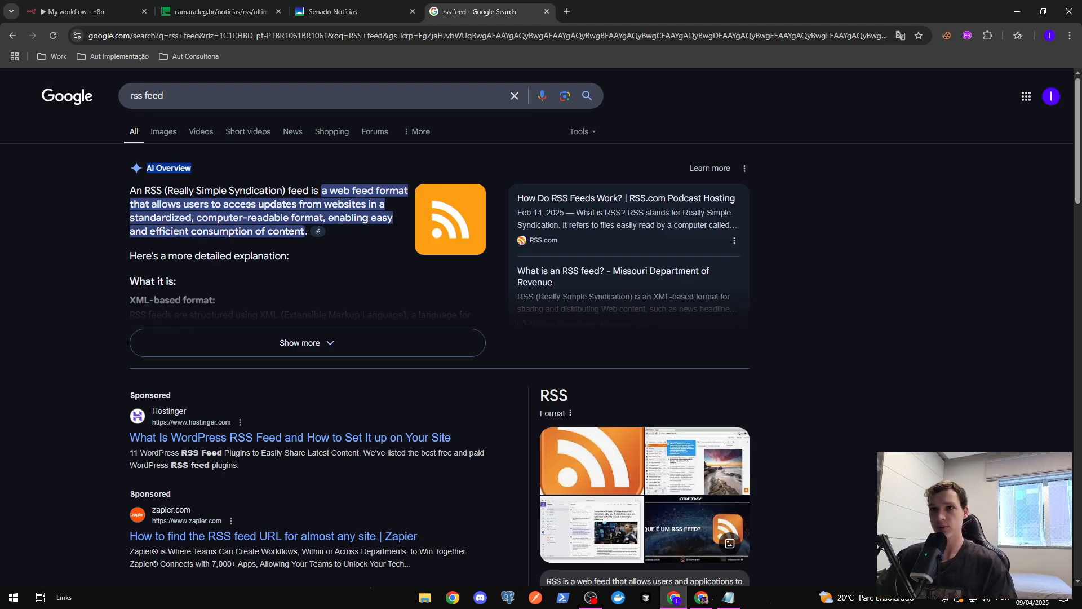
right_click(351, 199)
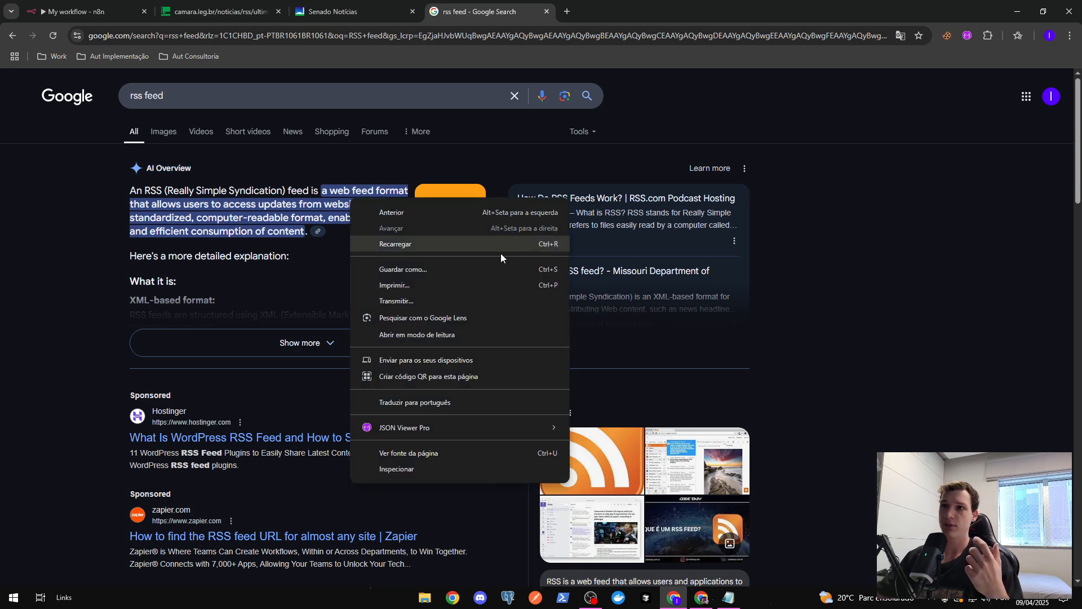
left_click(425, 403)
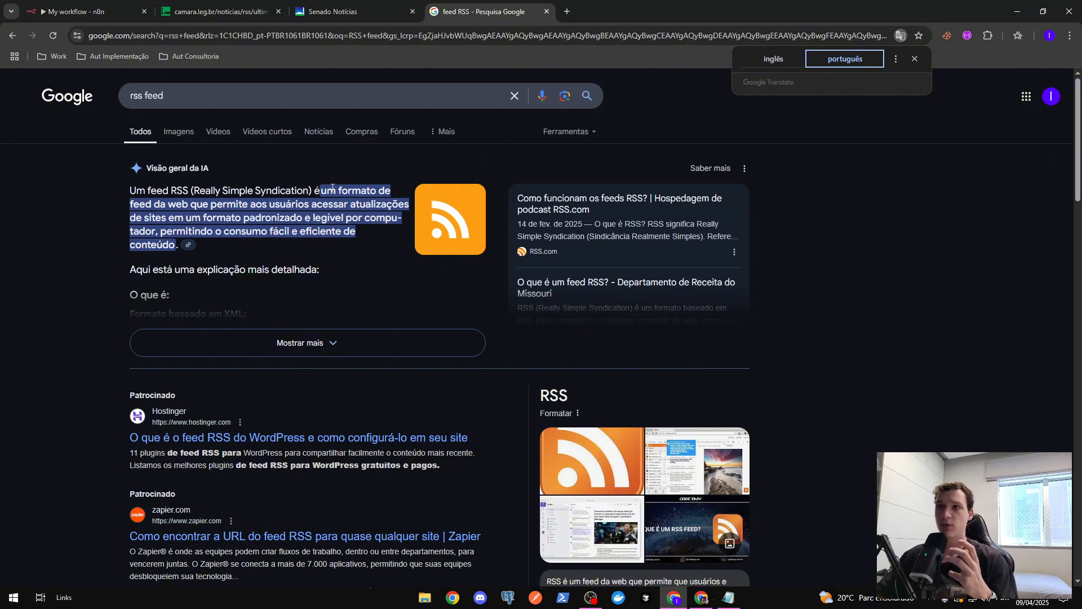
Switch to the camara.leg.br latest-news feed and examine the "rss" and "camara" parts of its web address.
left_click(97, 8)
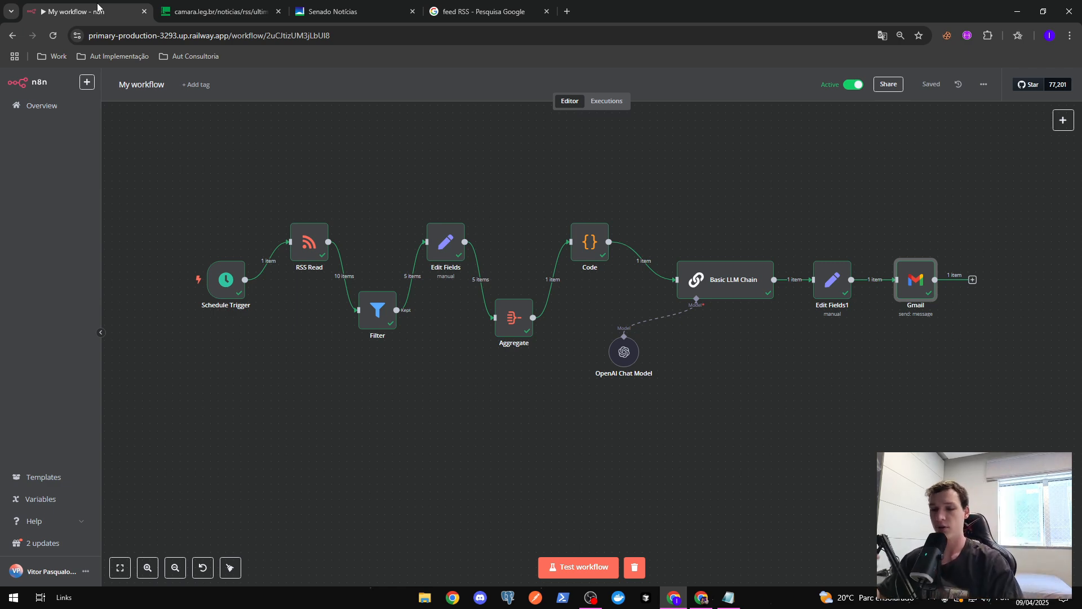
key("ctrl+Tab")
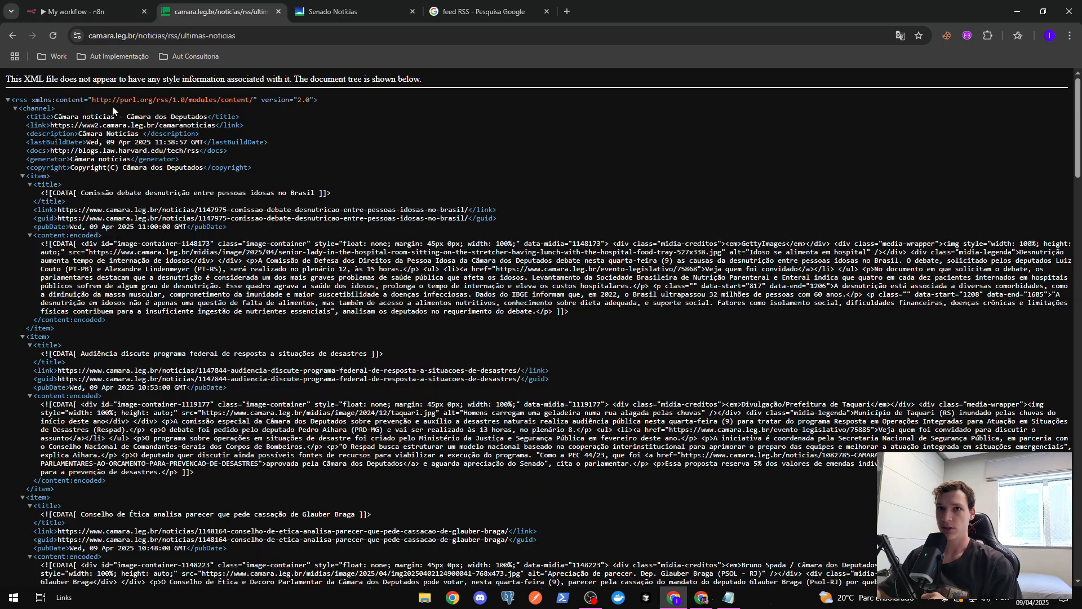
left_click(237, 35)
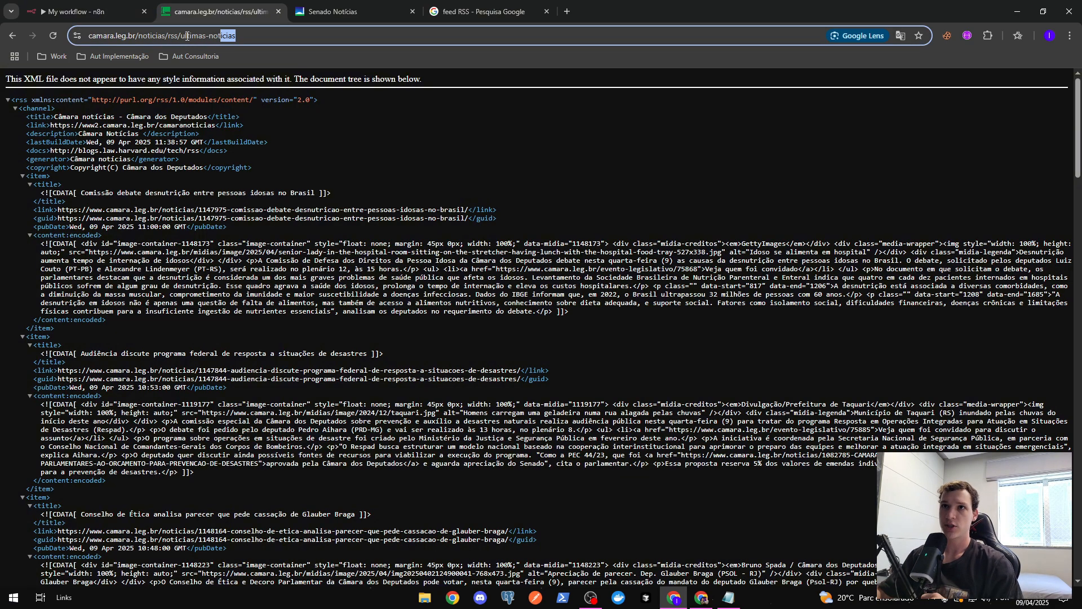
key("End")
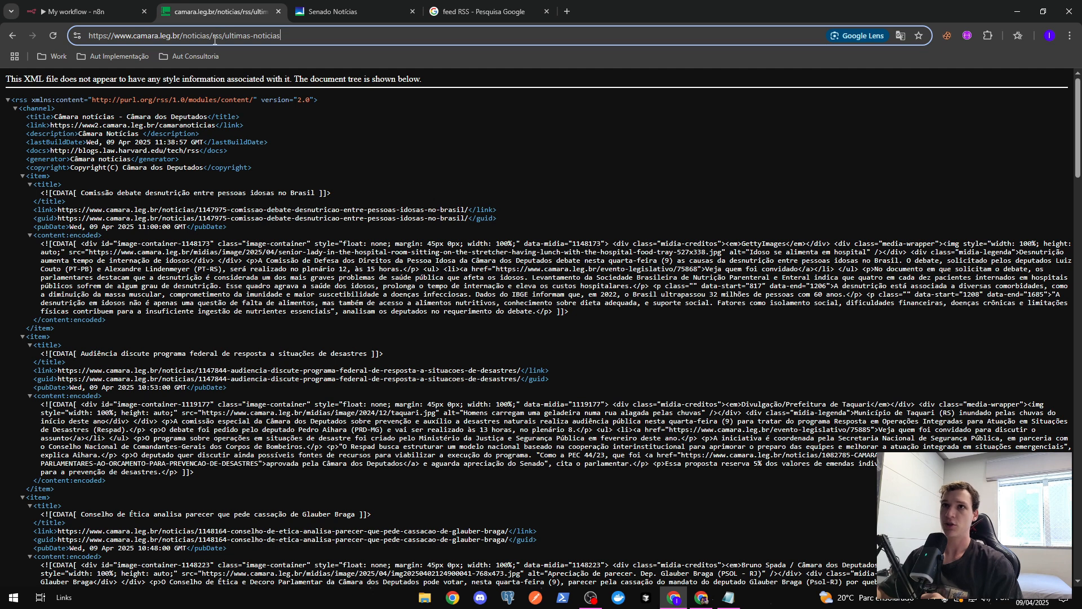
double_click(216, 37)
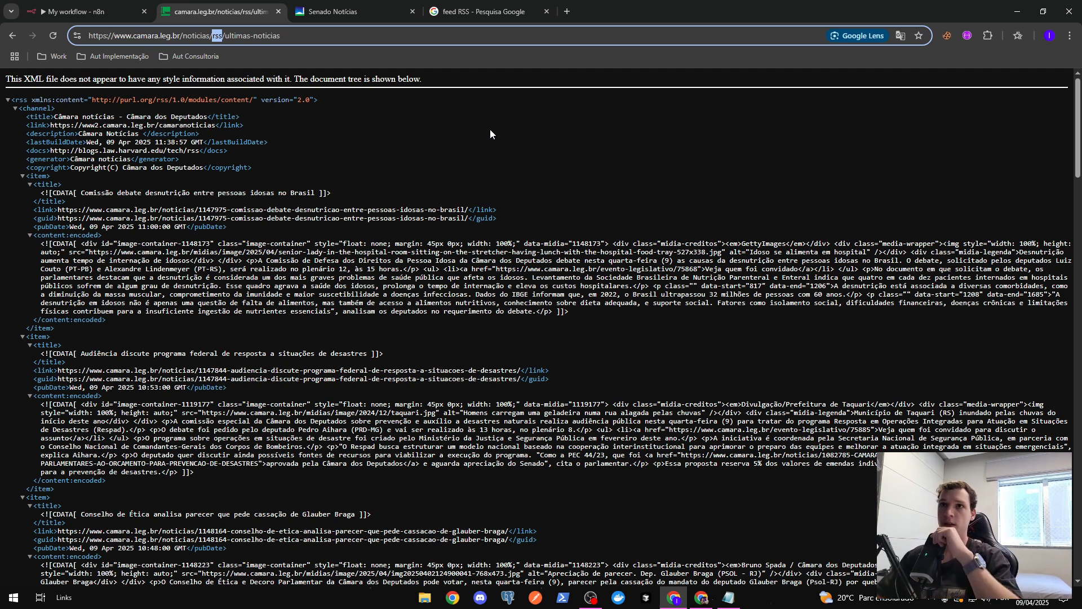
double_click(147, 35)
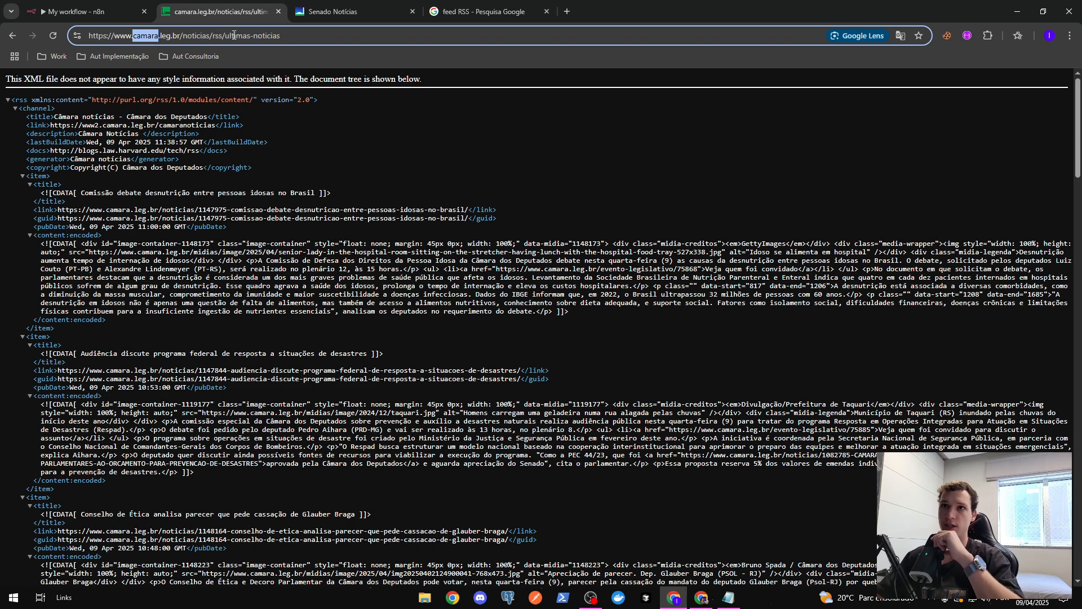
Return from the feed to the Agência Câmara de Notícias home page and look over its title and headlines.
key("alt+Left")
scroll(315, 276, "up", 6)
key("alt+Left")
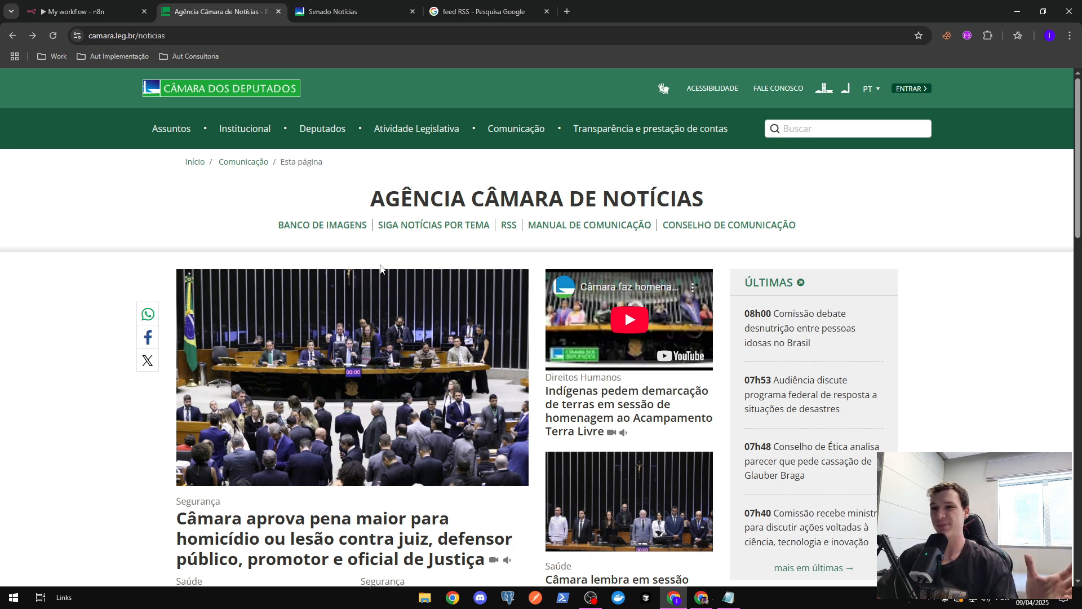
scroll(356, 211, "down", 5)
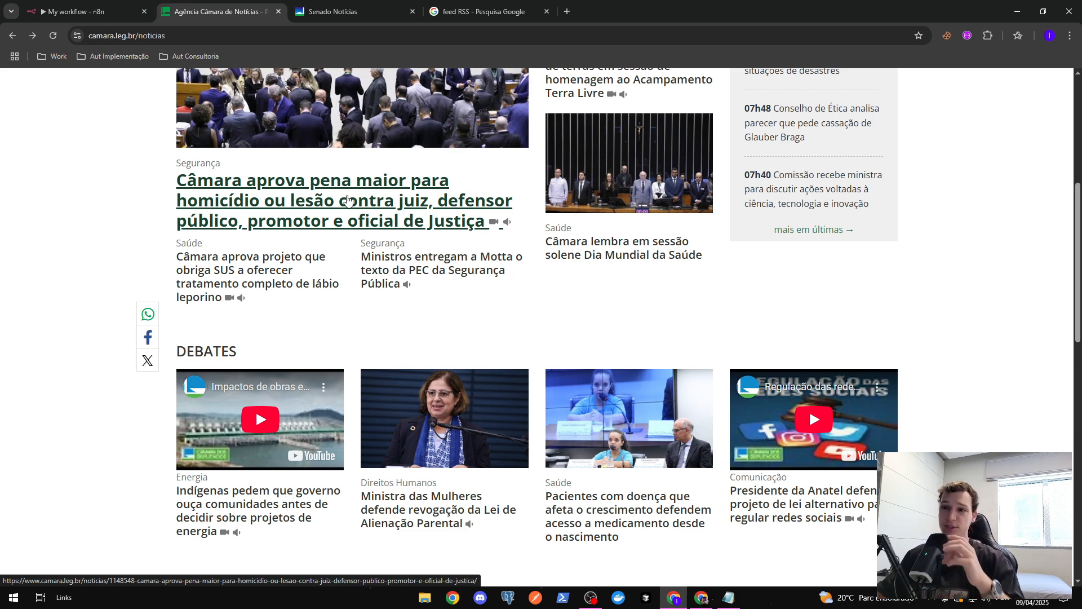
scroll(355, 198, "up", 6)
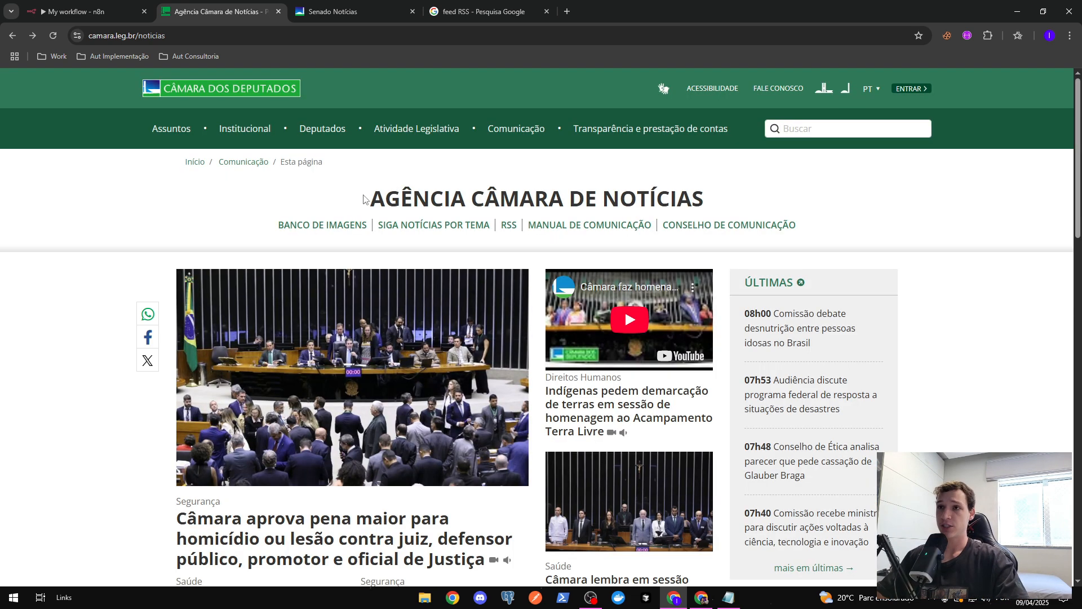
left_click_drag(364, 197, 718, 197)
left_click(620, 214)
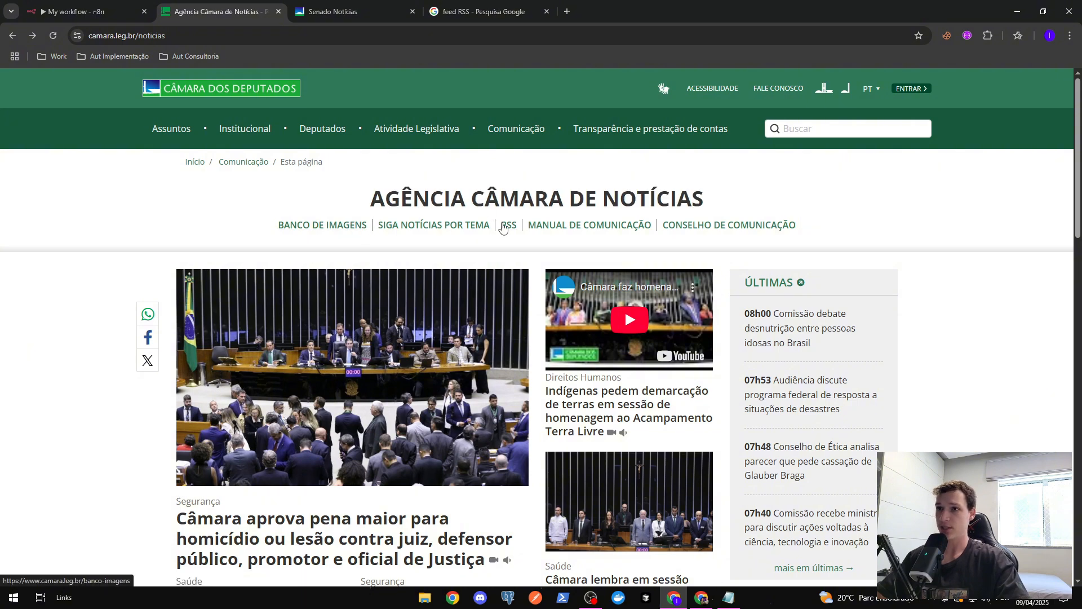
Open the Últimas Notícias feed from the agency's RSS page and examine its channel header and first news item.
left_click(509, 225)
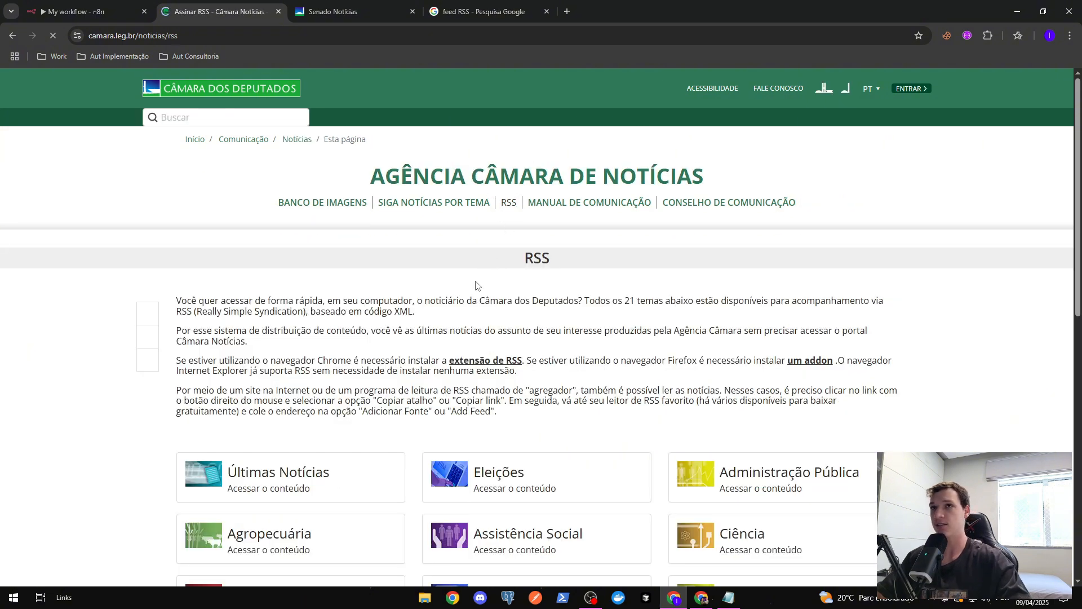
scroll(479, 280, "down", 3)
scroll(213, 325, "down", 5)
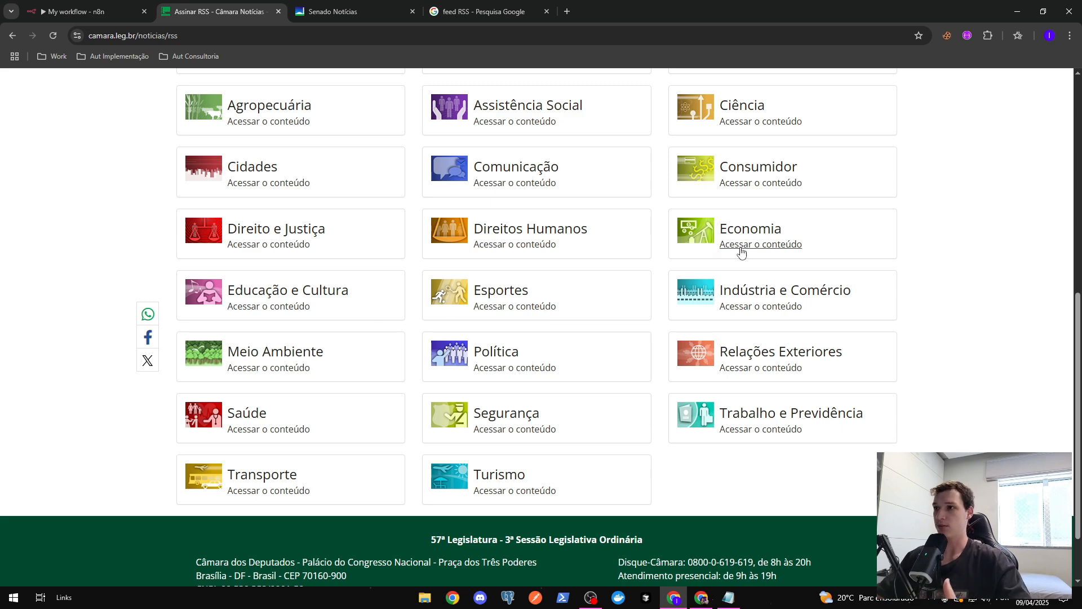
scroll(740, 253, "up", 4)
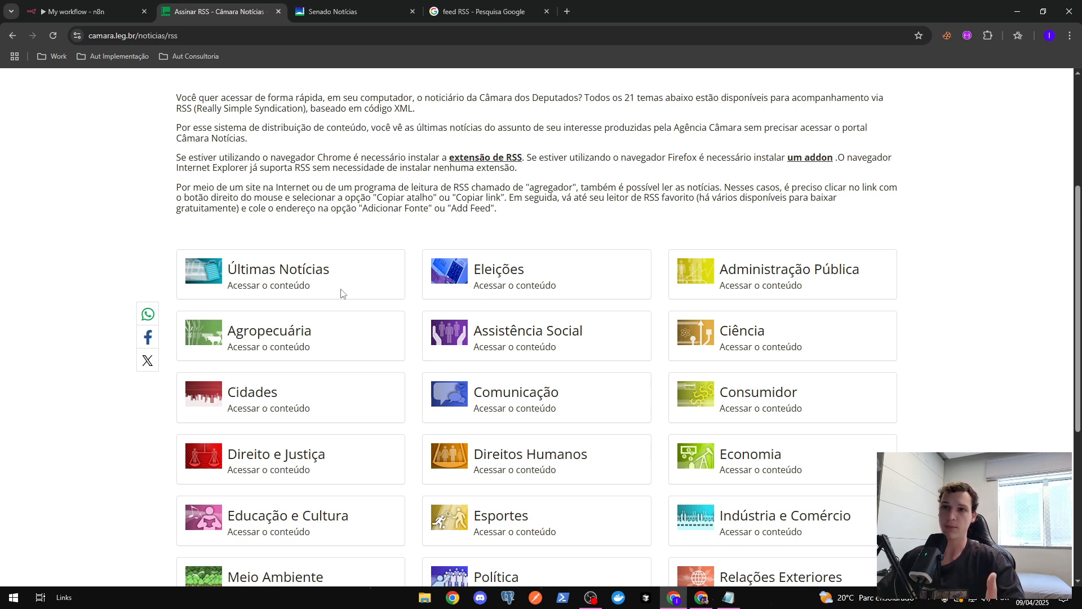
left_click(284, 288)
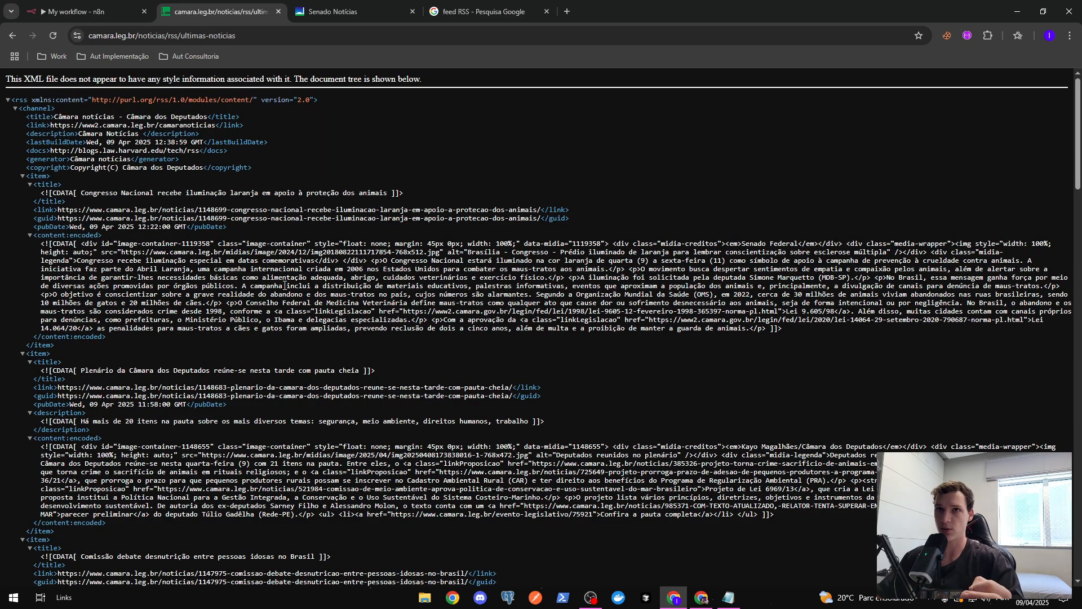
left_click_drag(8, 99, 365, 354)
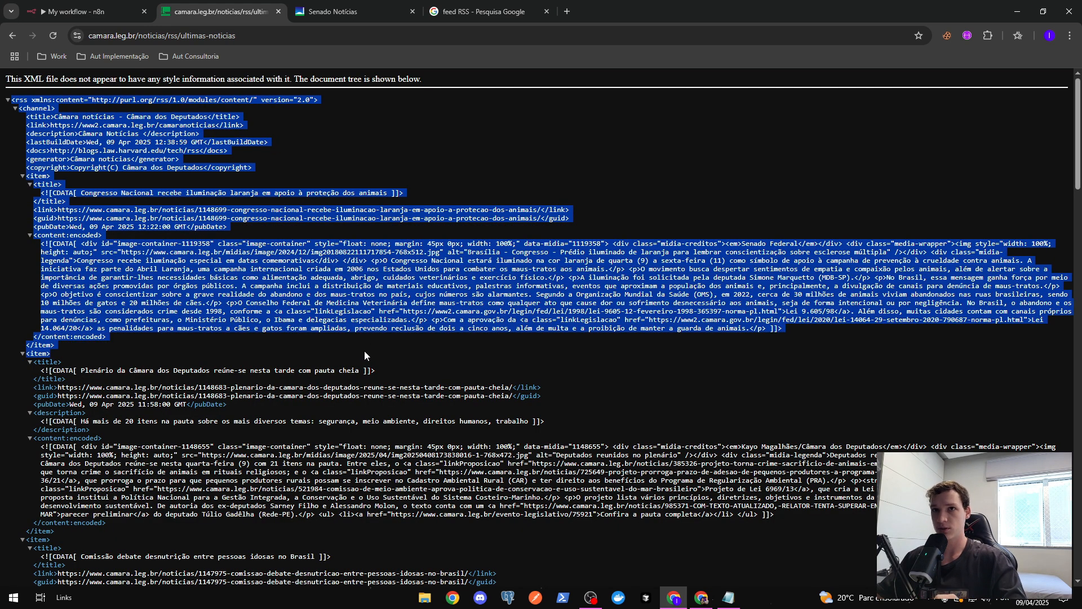
left_click(367, 132)
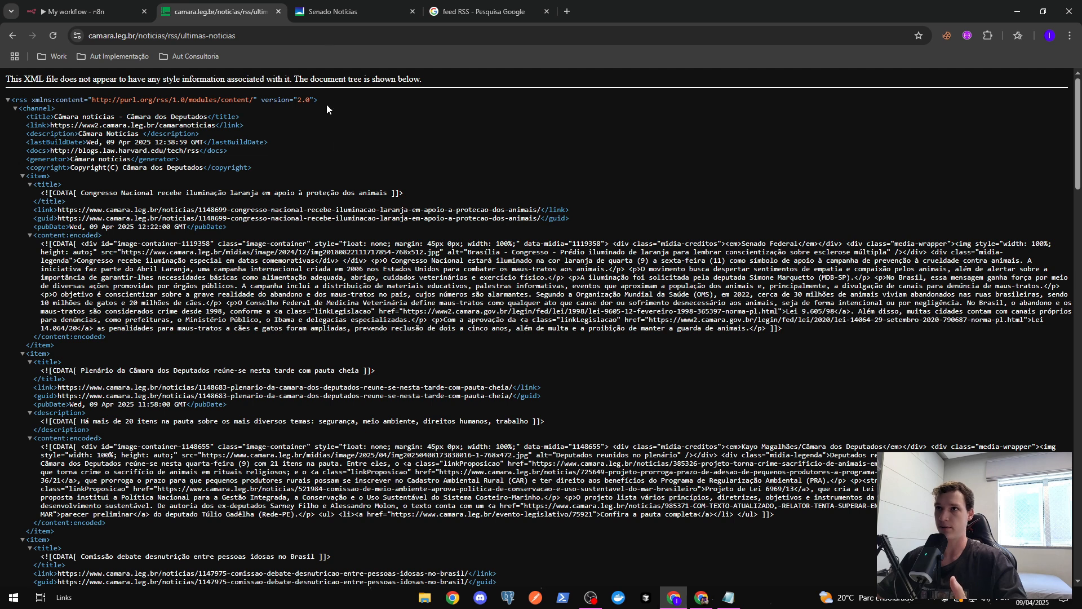
Close the RSS search results page and bring up the Senado Notícias latest-news page.
mouse_move(335, 4)
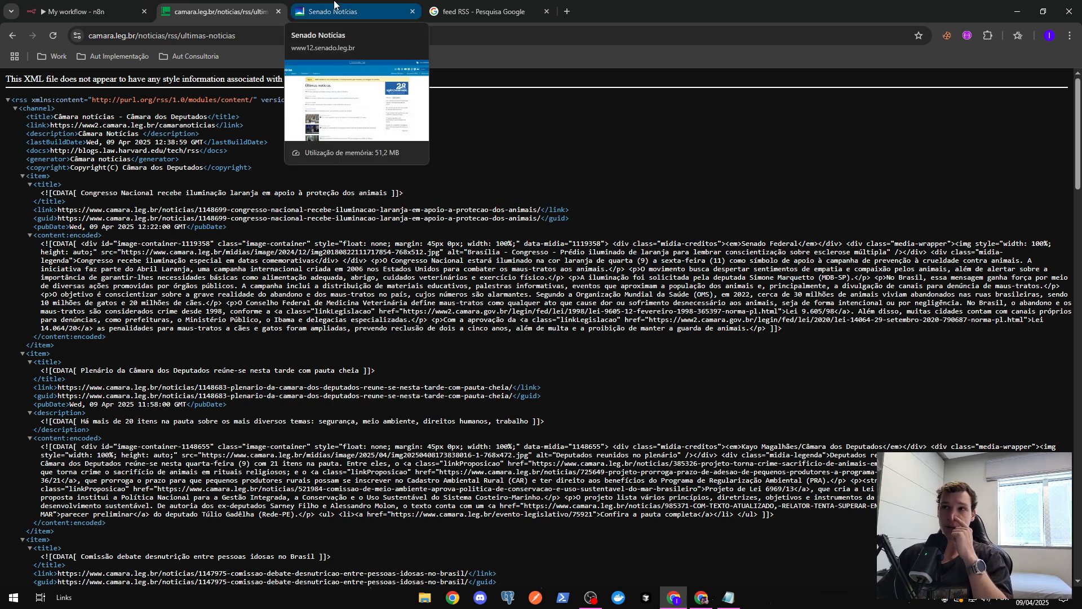
left_click(545, 12)
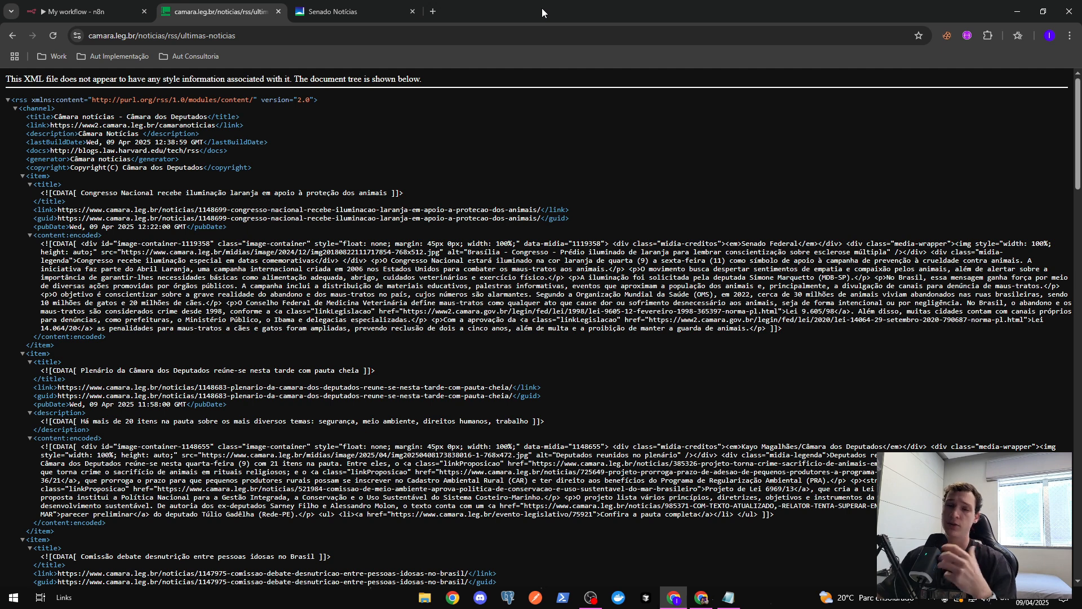
left_click(370, 7)
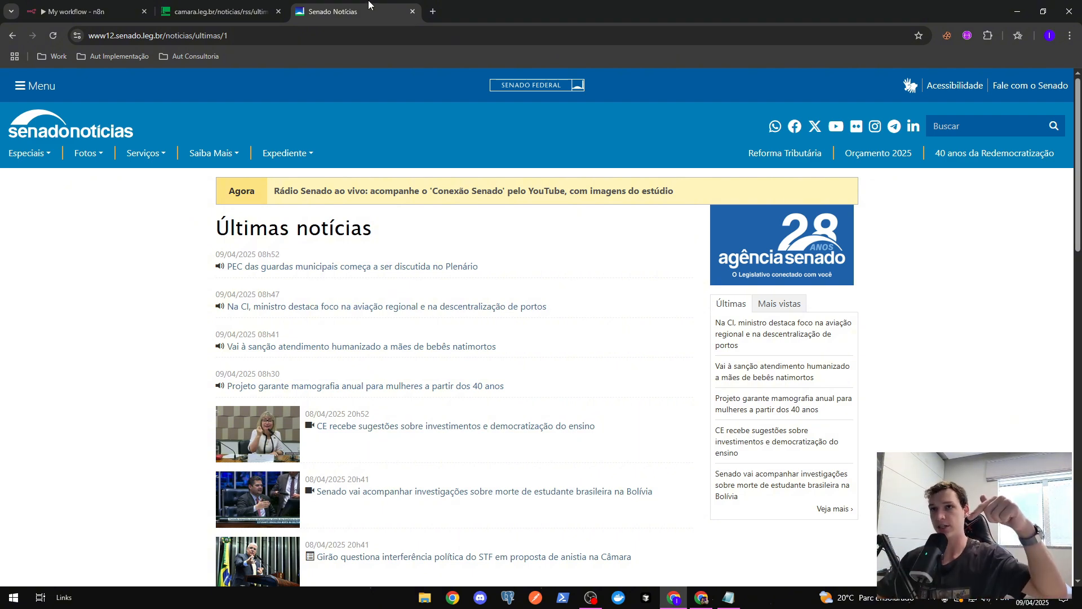
Switch to the n8n workflow and examine the whole node chain, focusing on its first nodes.
left_click(85, 11)
left_click_drag(158, 170, 1029, 425)
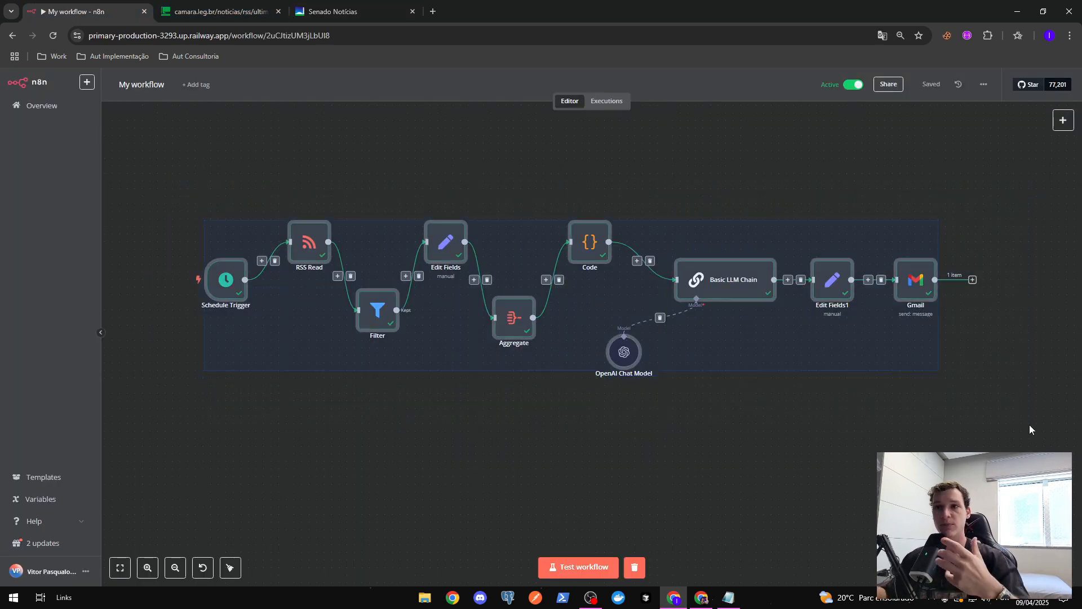
left_click(280, 393)
scroll(280, 394, "up", 3)
scroll(259, 343, "down", 1)
left_click_drag(258, 344, 323, 430)
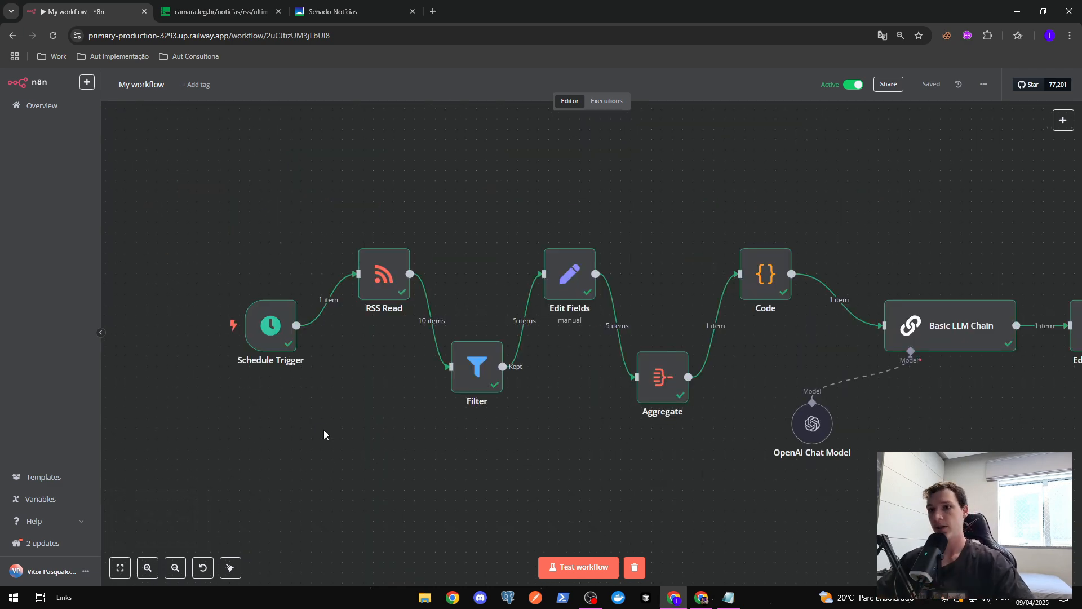
Review the Schedule Trigger node's interval and trigger time settings, then return to the canvas.
mouse_move(239, 368)
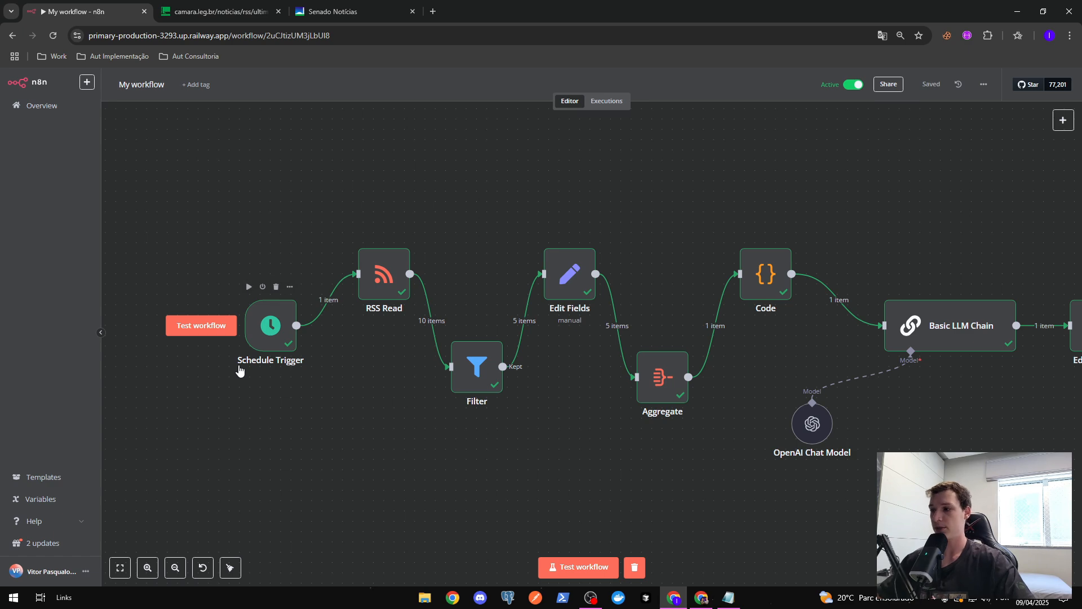
double_click(269, 330)
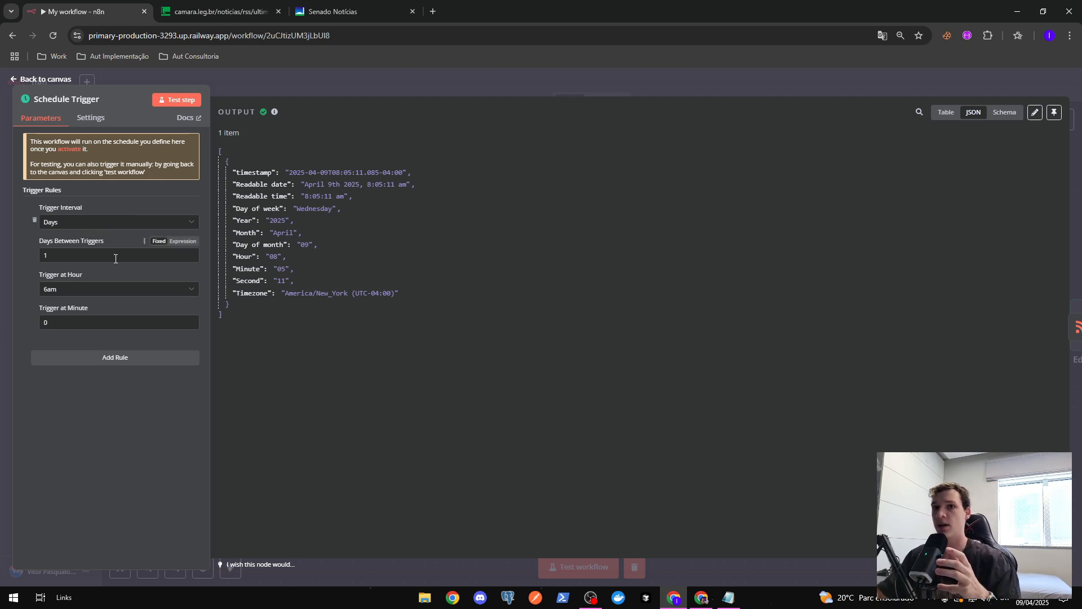
left_click_drag(115, 257, 2, 257)
left_click(25, 232)
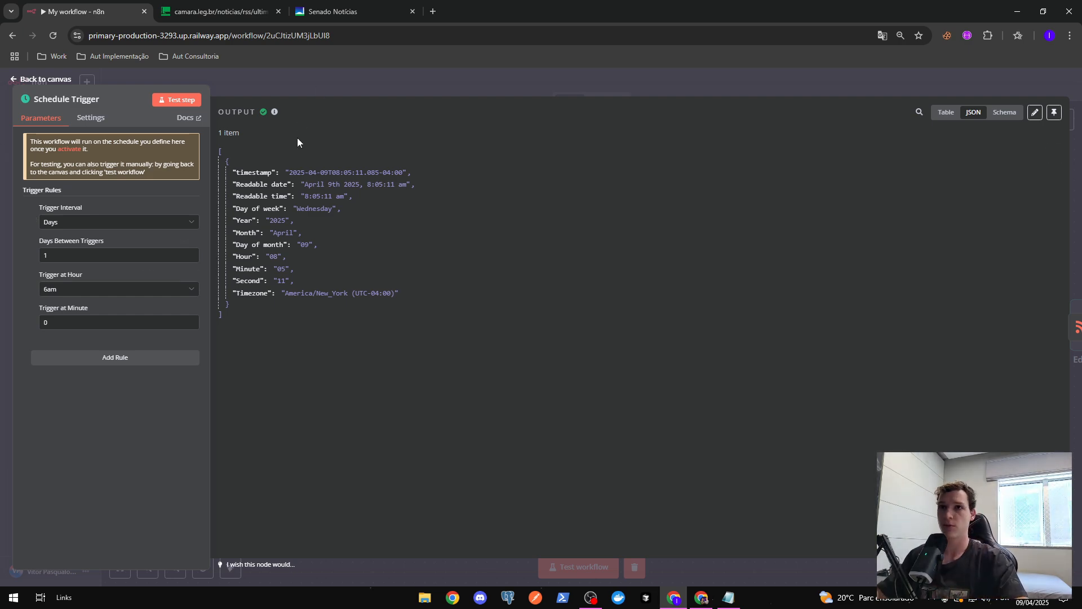
left_click(361, 86)
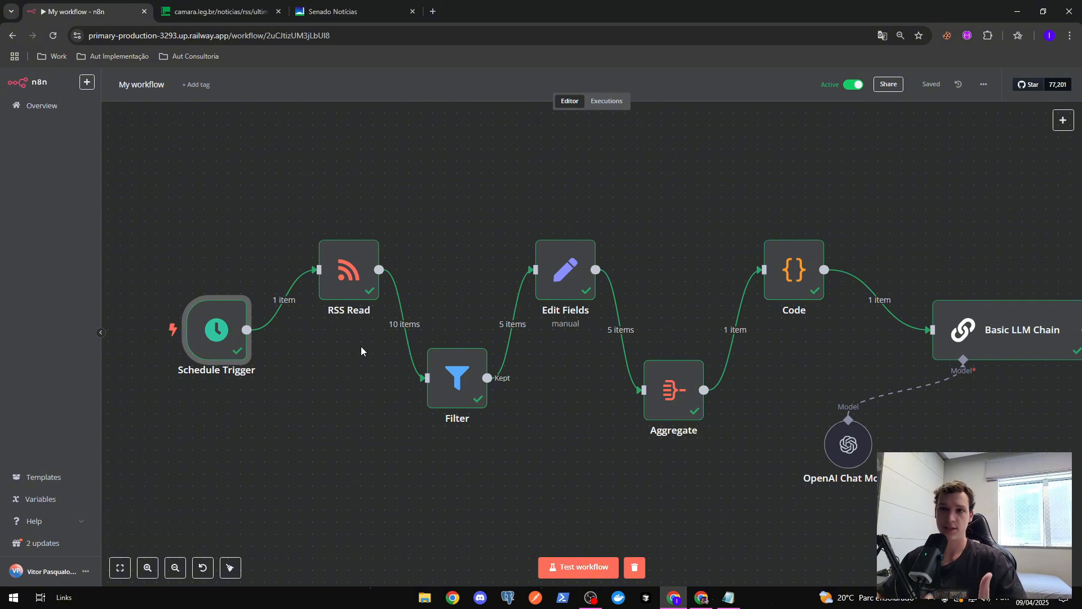
Compare the URL in the RSS Read node with the address of the open Câmara feed page.
double_click(344, 263)
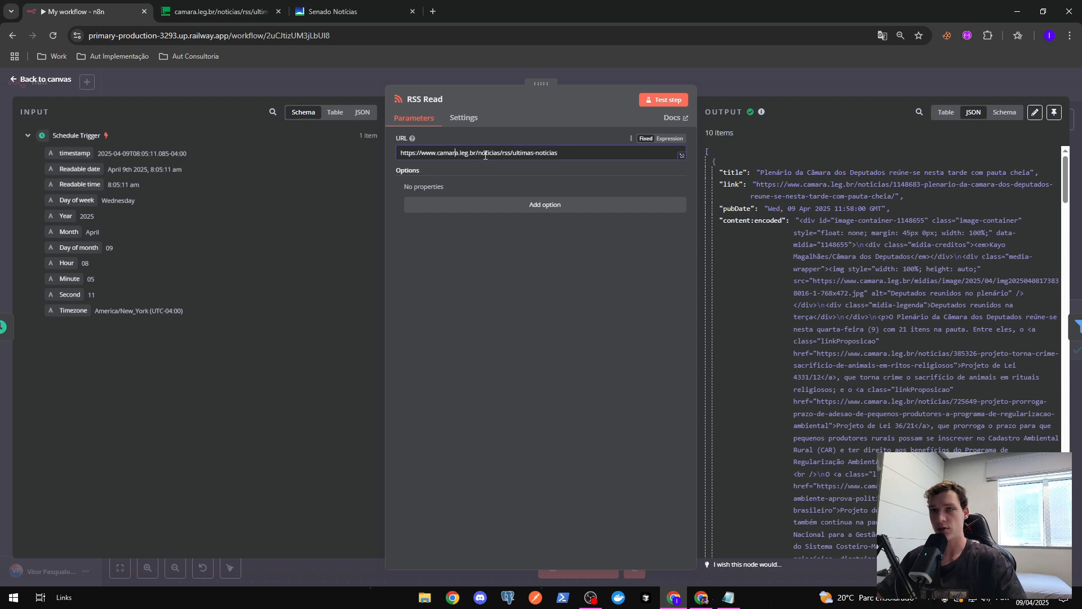
left_click(243, 12)
left_click(263, 32)
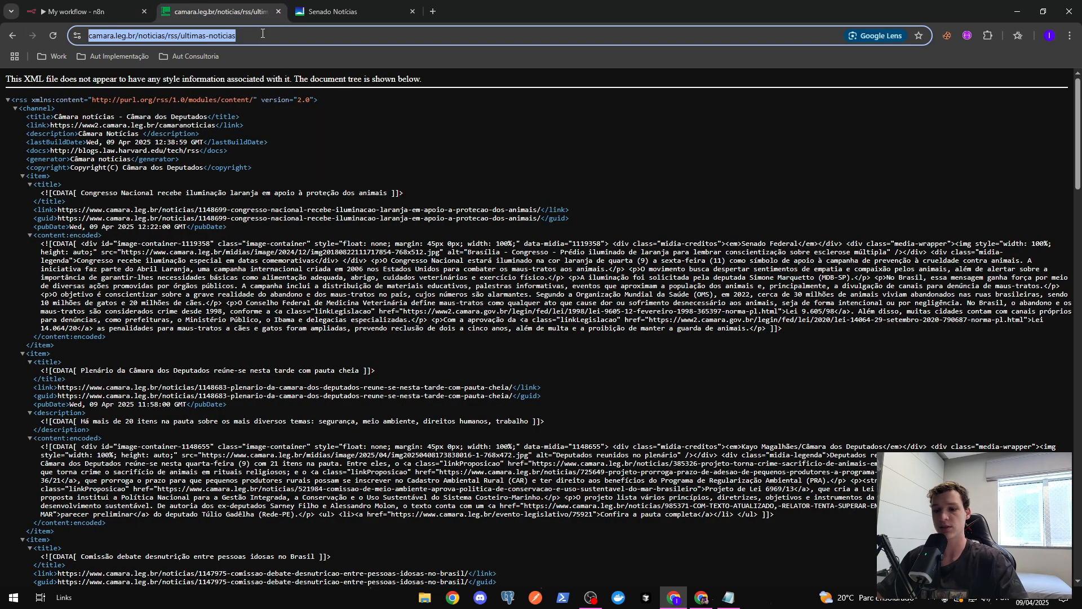
left_click(85, 11)
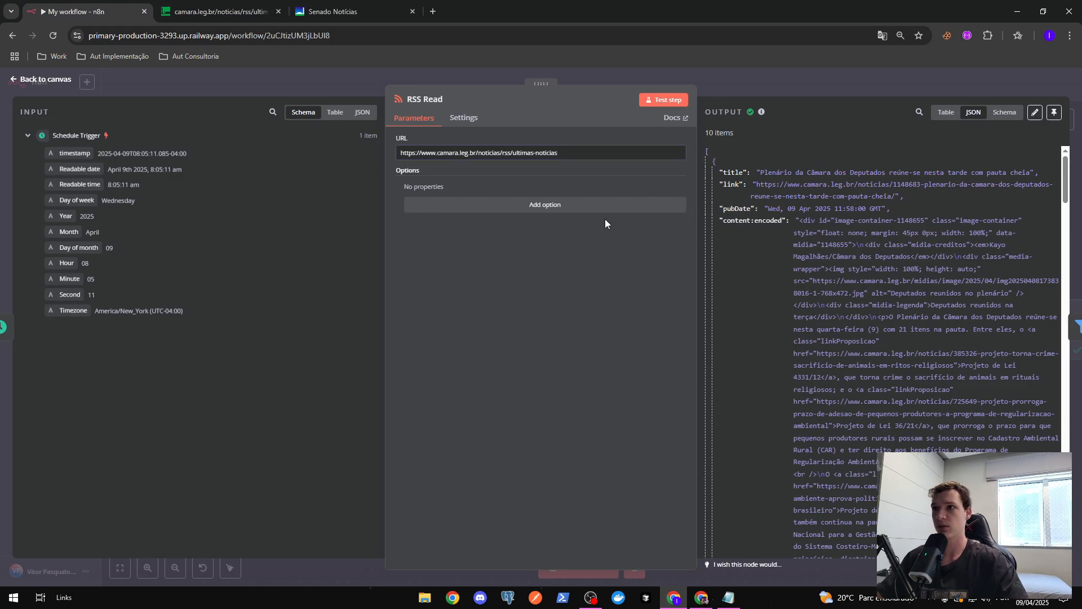
left_click(593, 83)
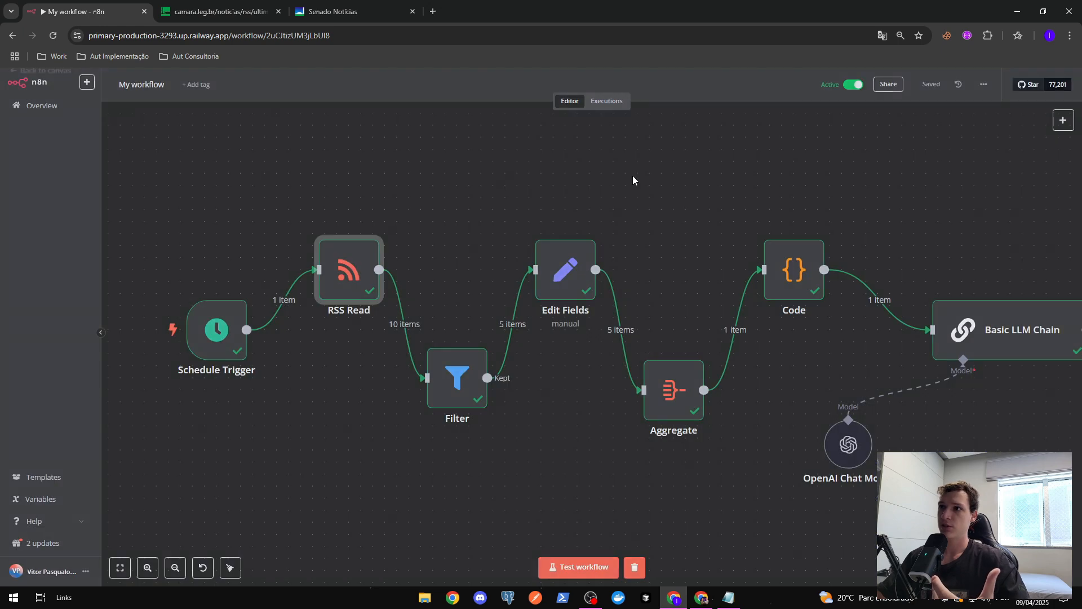
Clear the previous execution data, run the Schedule Trigger node and open RSS Read to get its feed output.
left_click(635, 567)
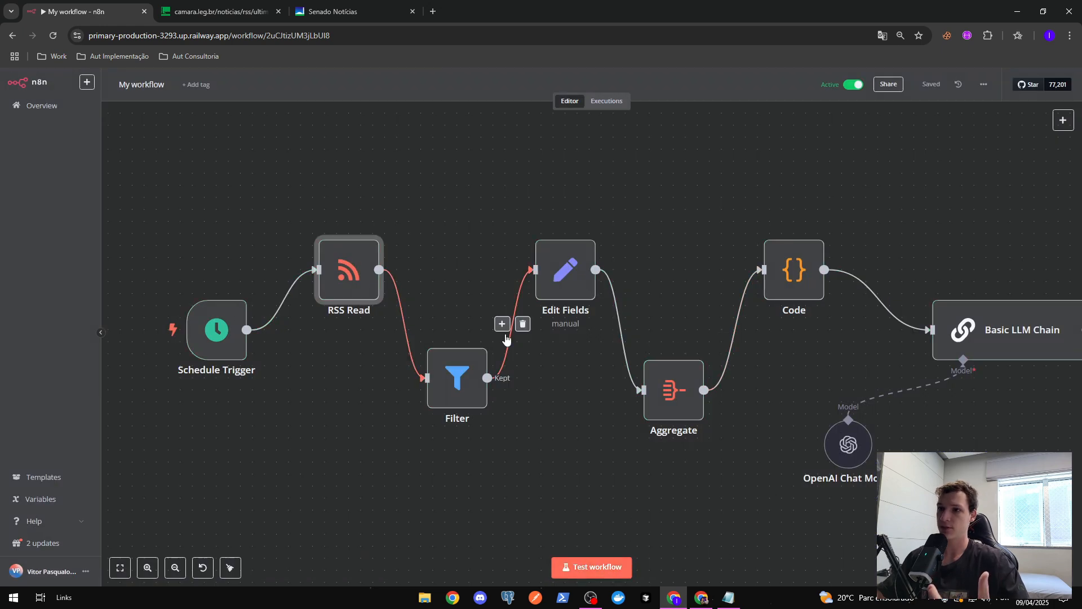
left_click(191, 287)
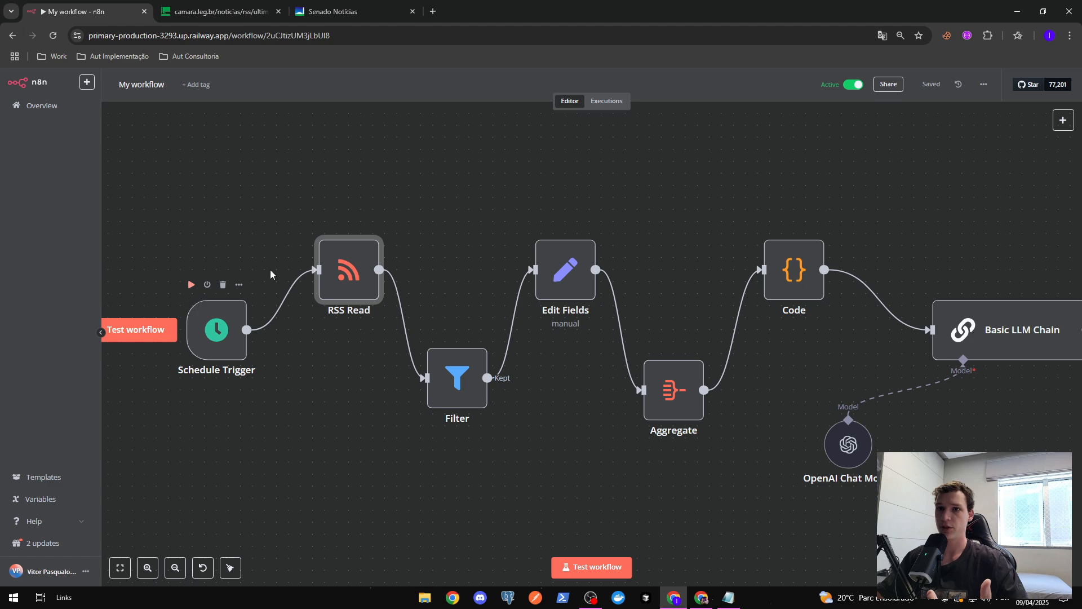
double_click(348, 283)
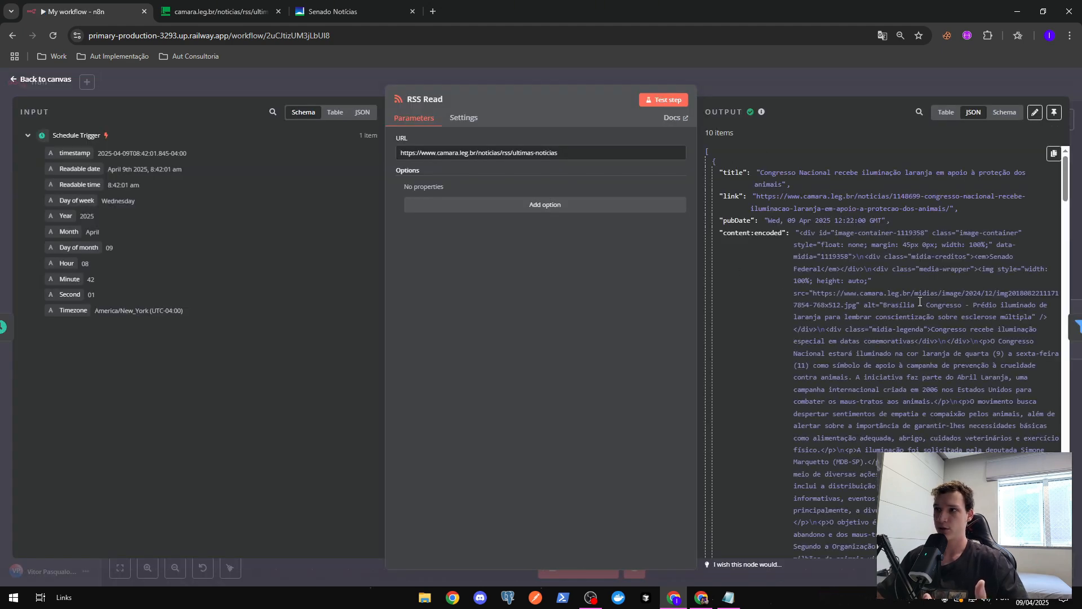
Examine the news items in the RSS Read node's JSON output, including their content:encoded text, and return to the first item.
scroll(813, 204, "down", 10)
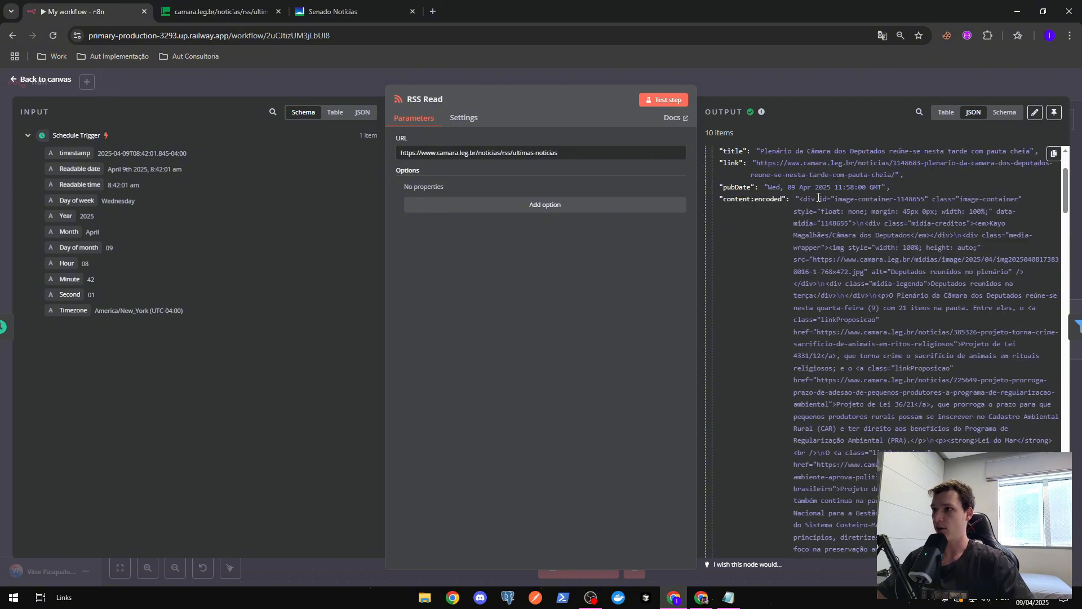
left_click_drag(803, 199, 899, 295)
scroll(899, 297, "down", 12)
left_click(899, 295)
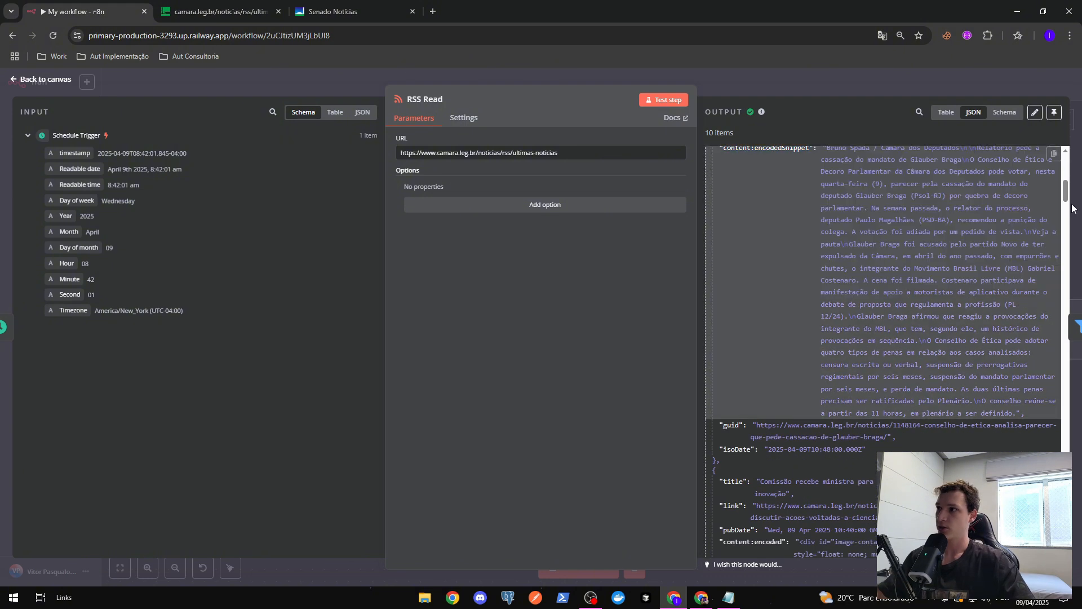
left_click_drag(1065, 191, 1064, 154)
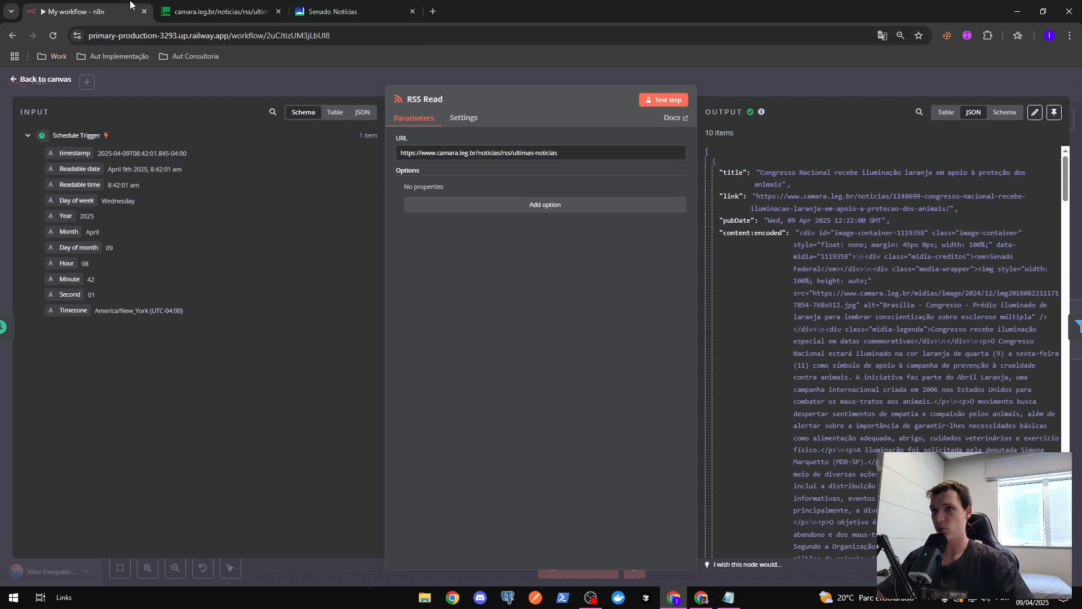
Search the open Câmara feed page for "title", narrow the search to "<title", and step through the matches.
left_click(220, 12)
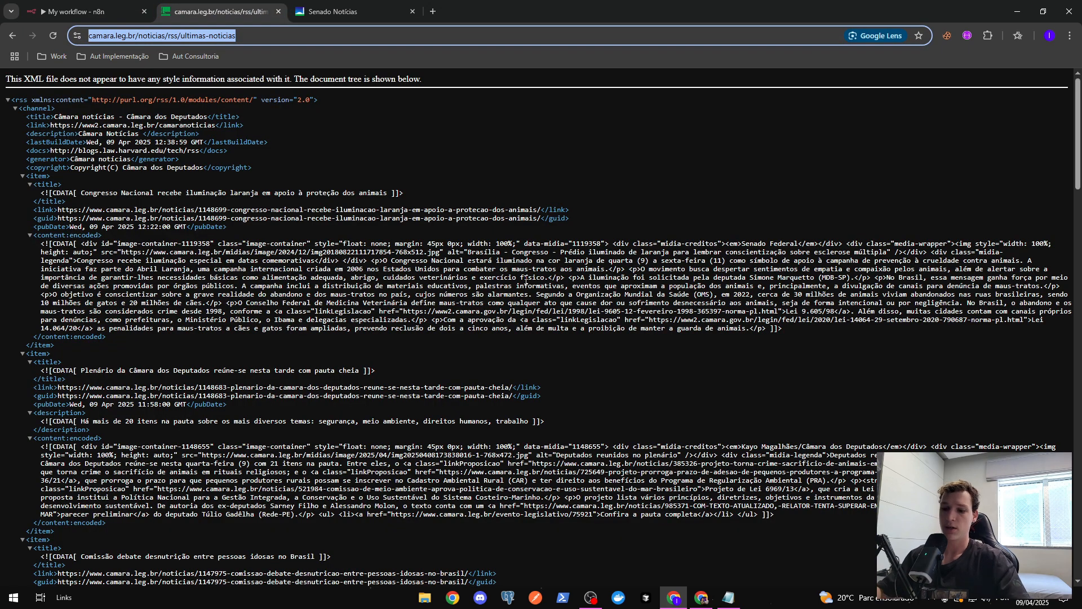
key("ctrl+f")
type("title")
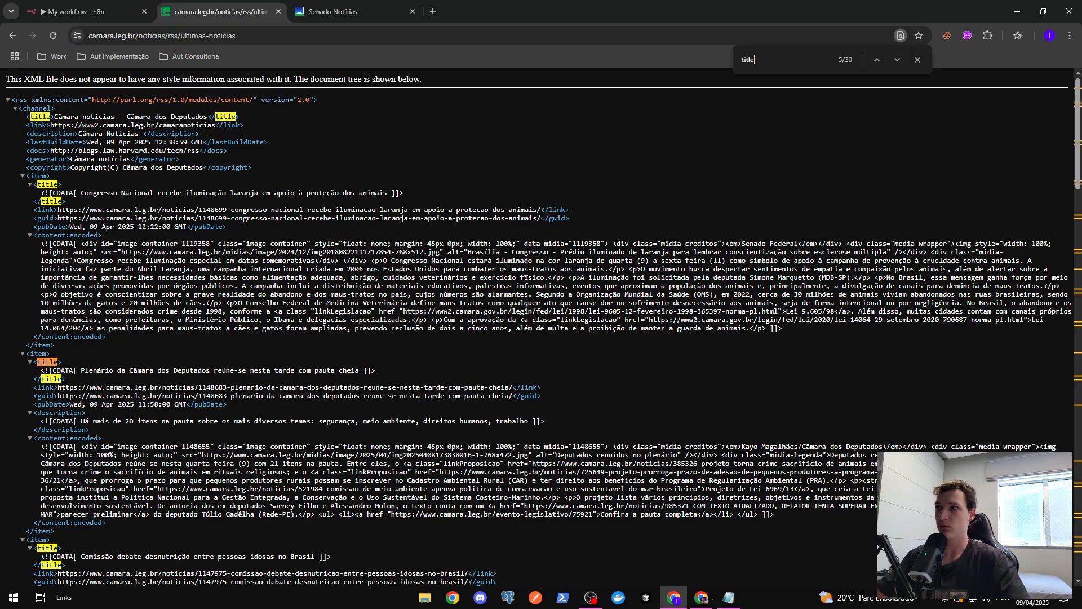
left_click(896, 61)
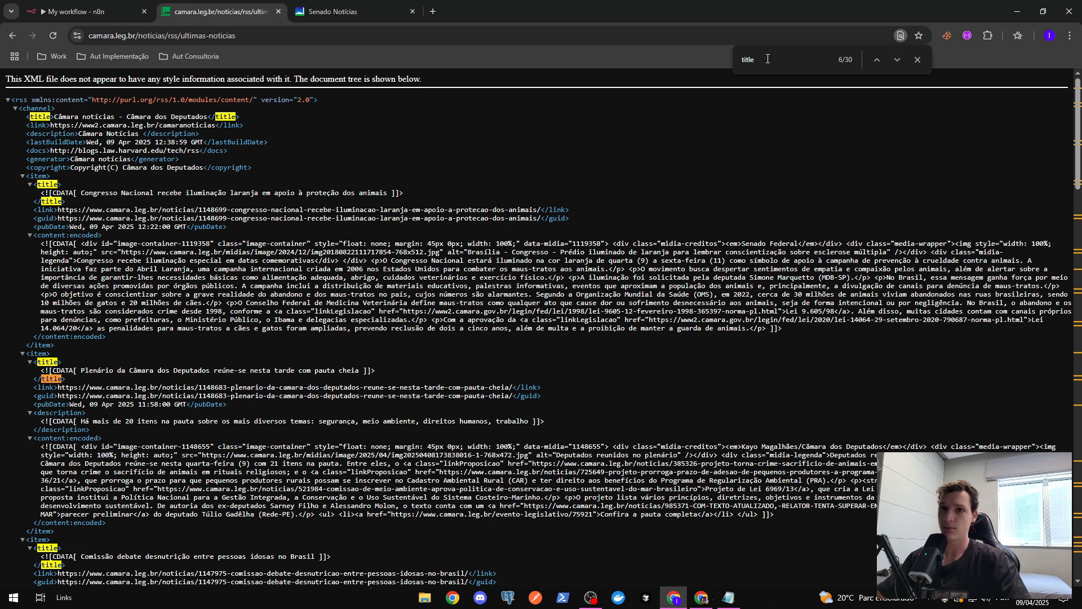
type("<")
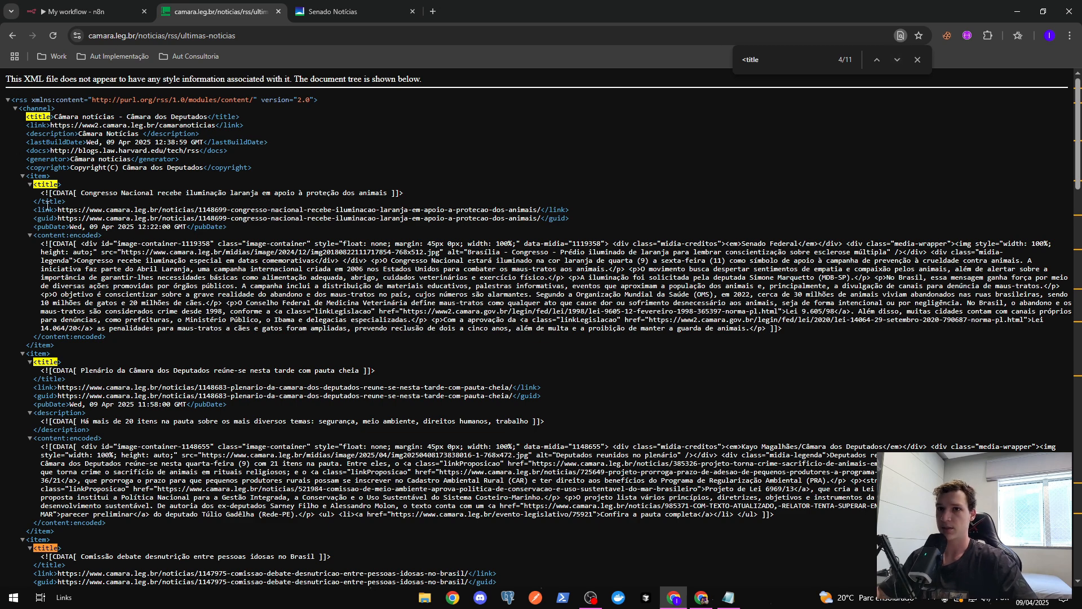
left_click(897, 66)
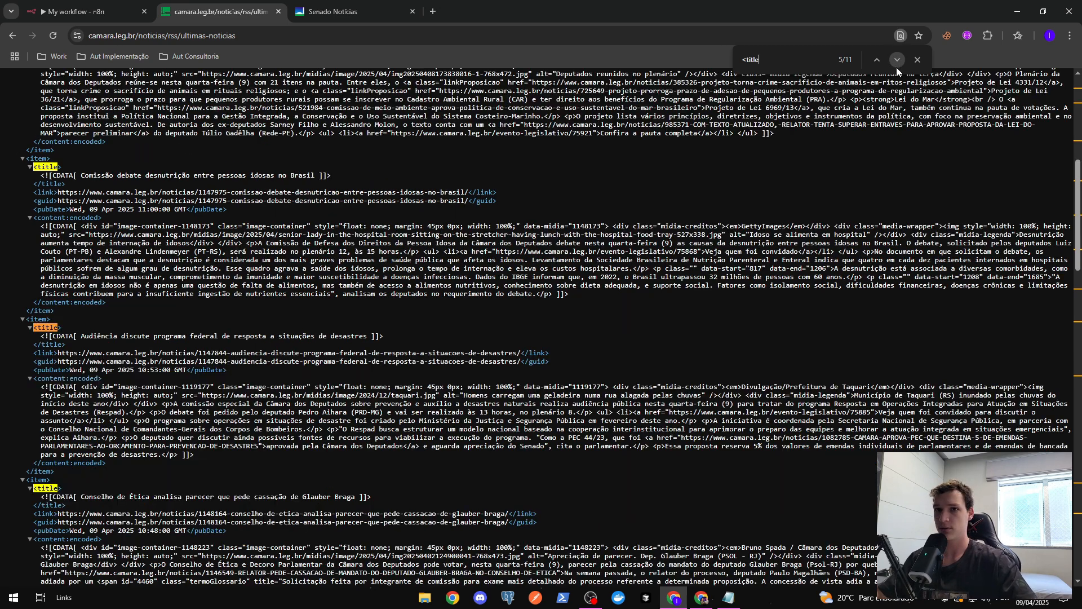
left_click(897, 67)
left_click(897, 66)
left_click(897, 67)
left_click(897, 67)
left_click(897, 67)
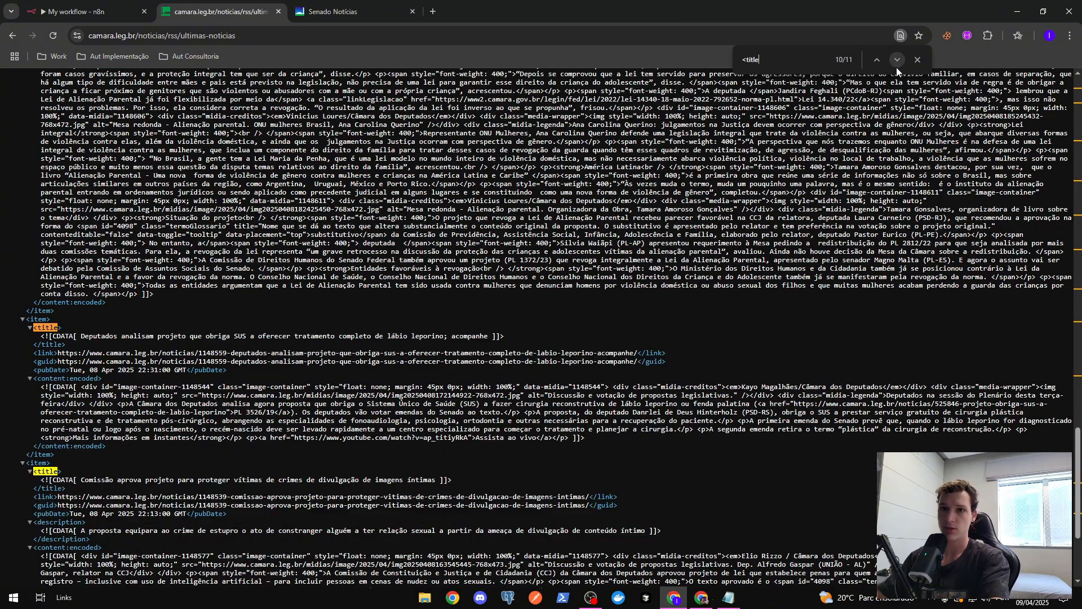
left_click(896, 67)
left_click(896, 67)
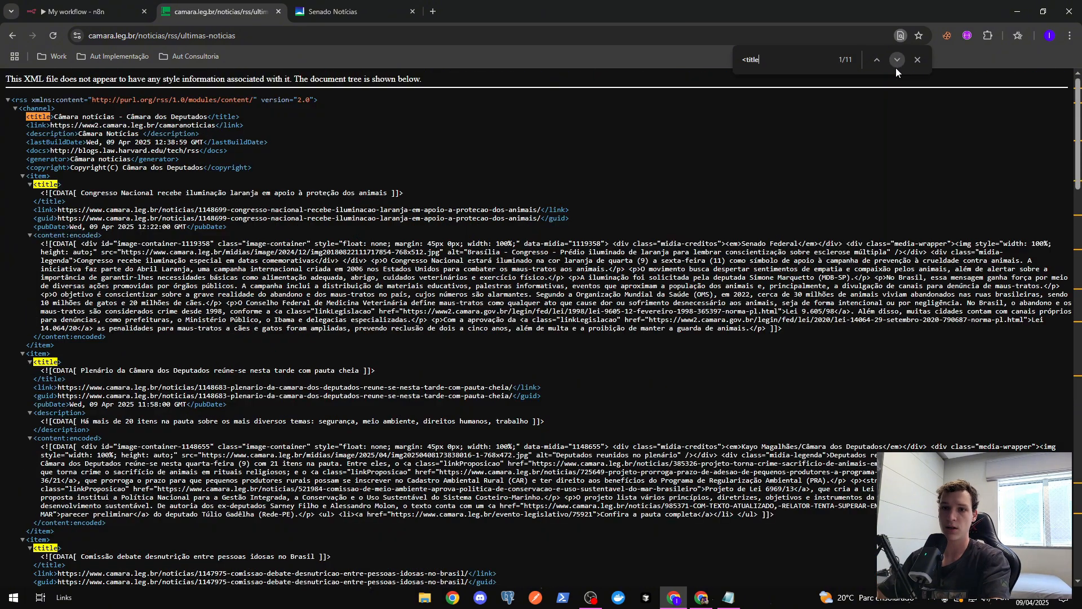
left_click(897, 66)
left_click(896, 66)
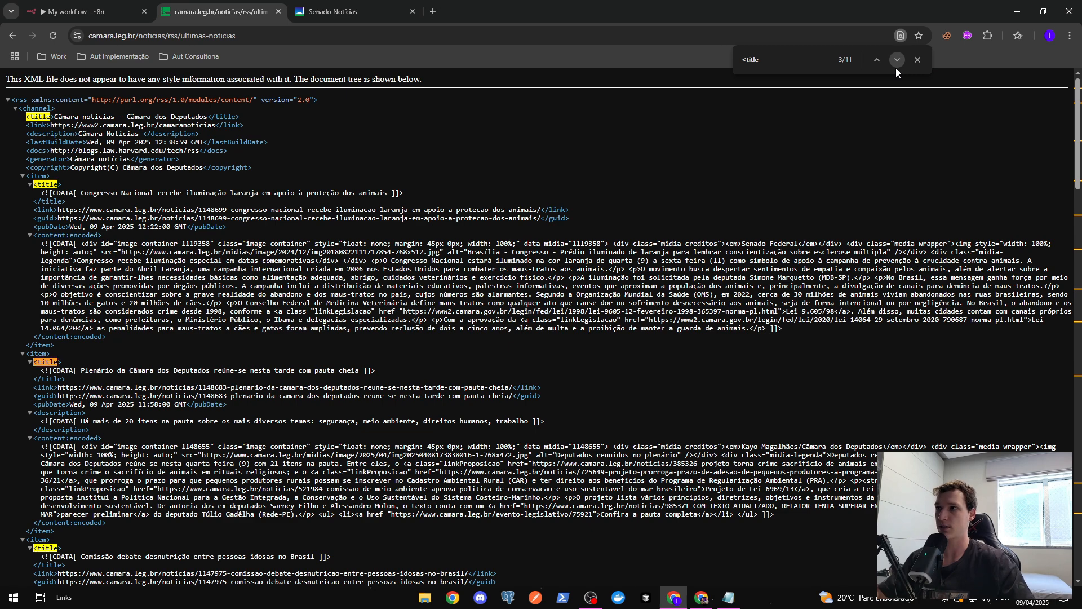
Back in the n8n workflow, examine the RSS Read output as a table up to the content:encodedSnippet column, and close the node.
left_click(93, 11)
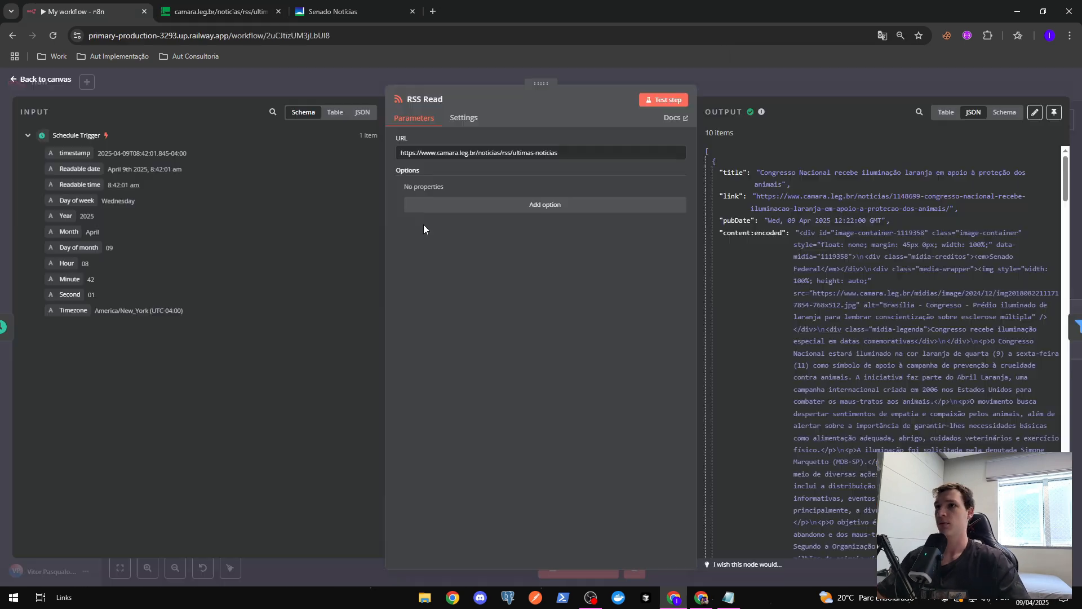
scroll(765, 296, "down", 10)
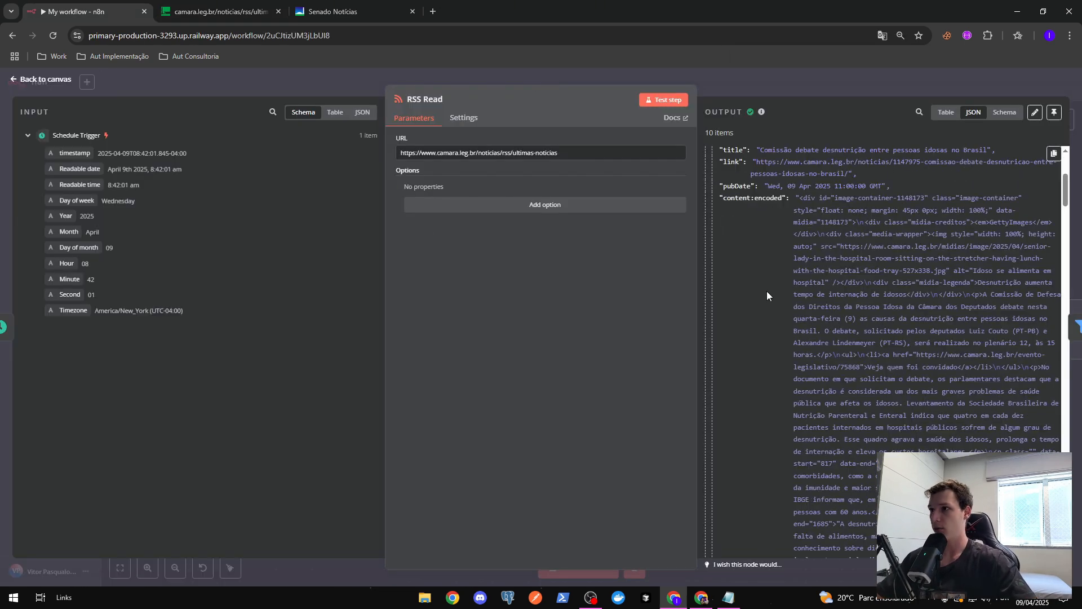
scroll(769, 291, "down", 10)
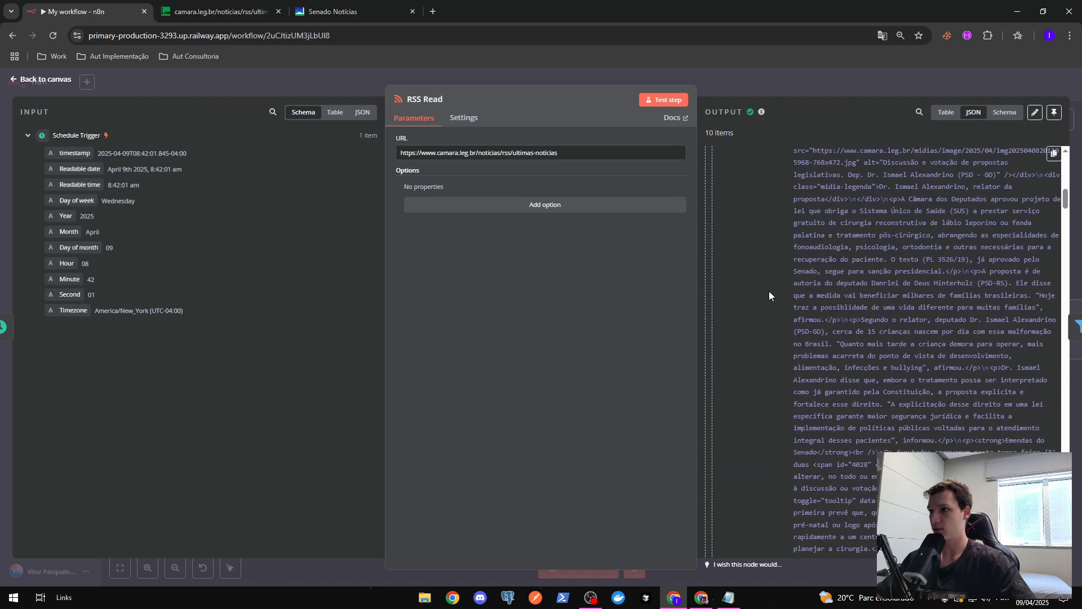
left_click(946, 111)
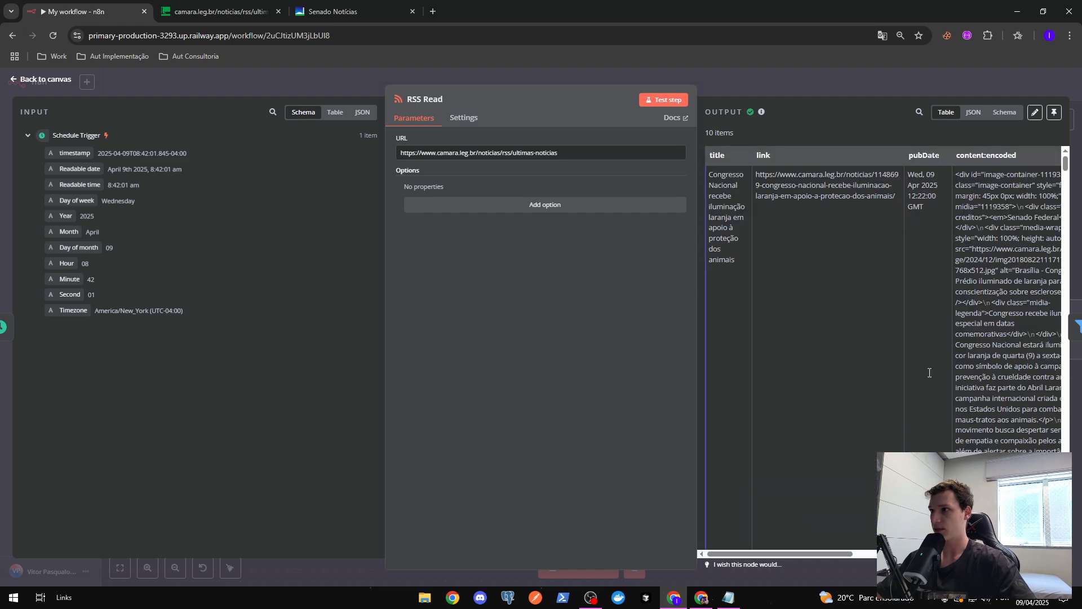
left_click_drag(757, 554, 852, 555)
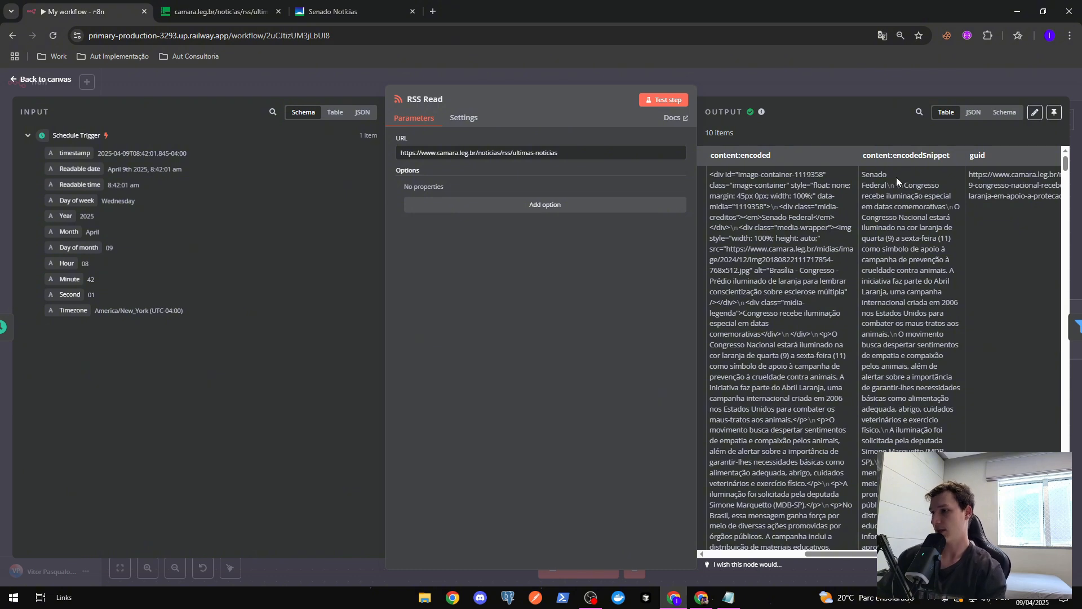
left_click_drag(862, 174, 917, 289)
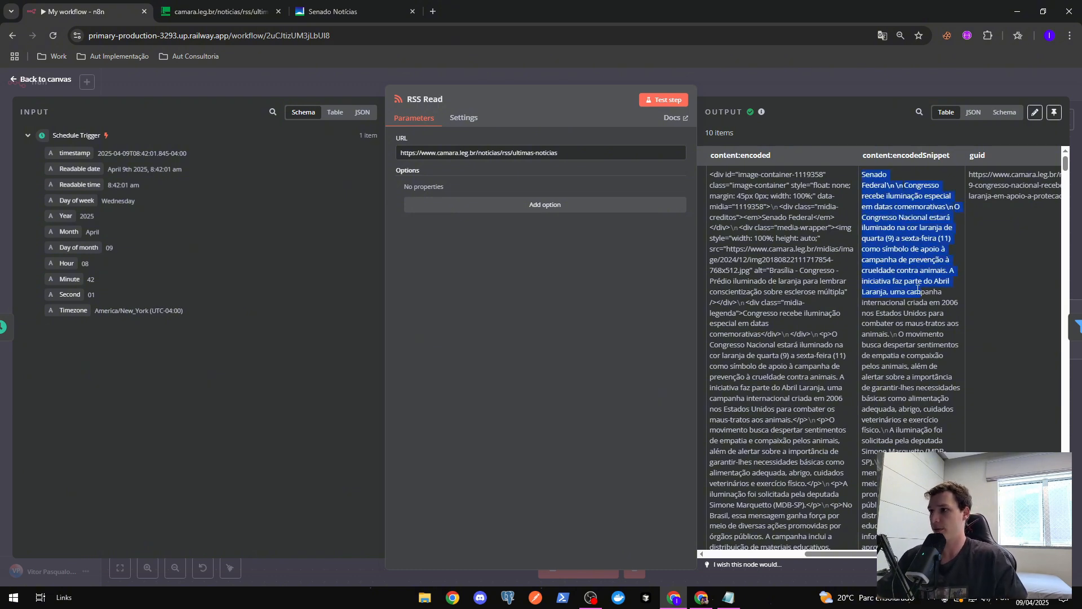
key("Escape")
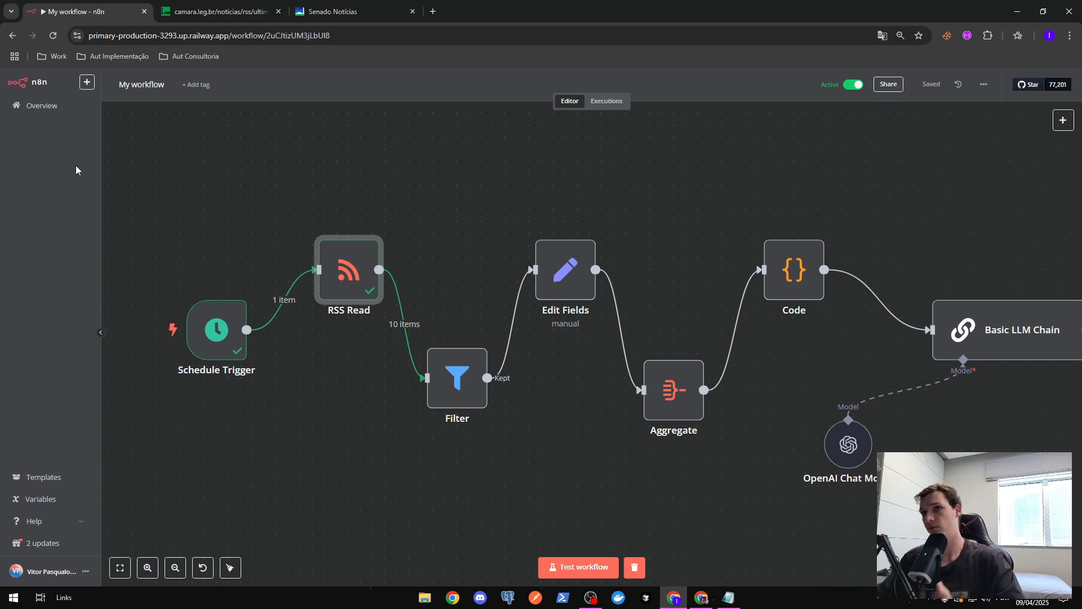
On the Câmara feed page, check the first item's pubDate, search for "08 Apr" and step through the matching publication dates.
left_click(201, 7)
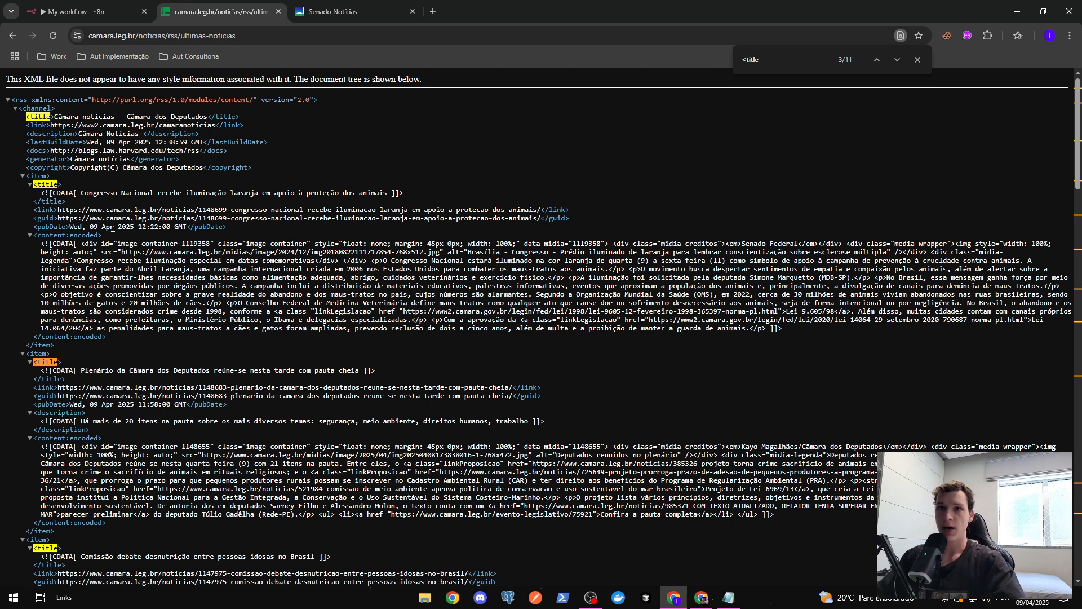
left_click_drag(86, 227, 145, 223)
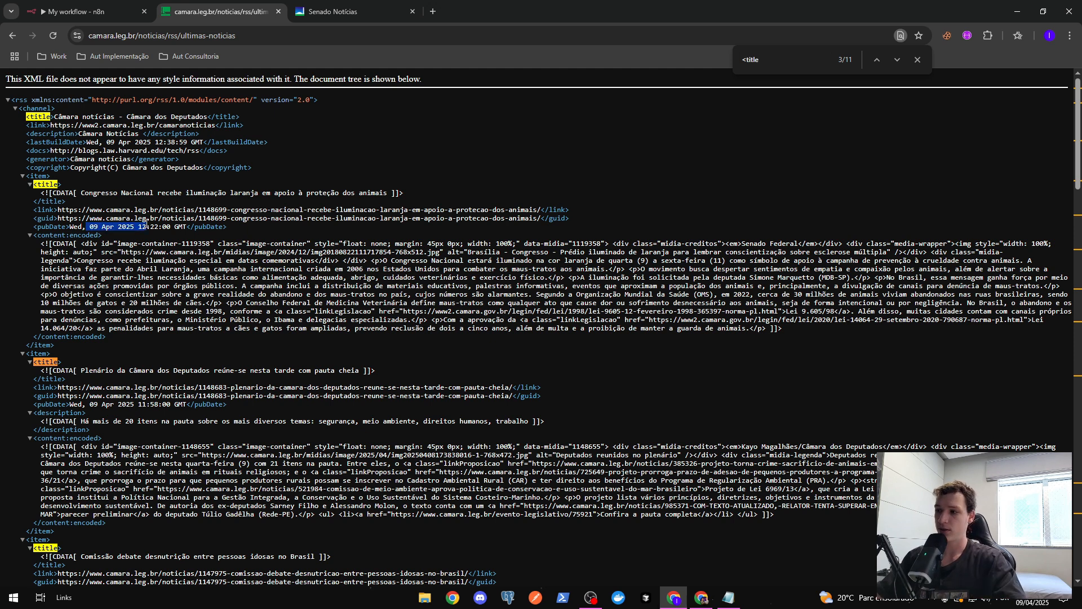
key("ctrl+f")
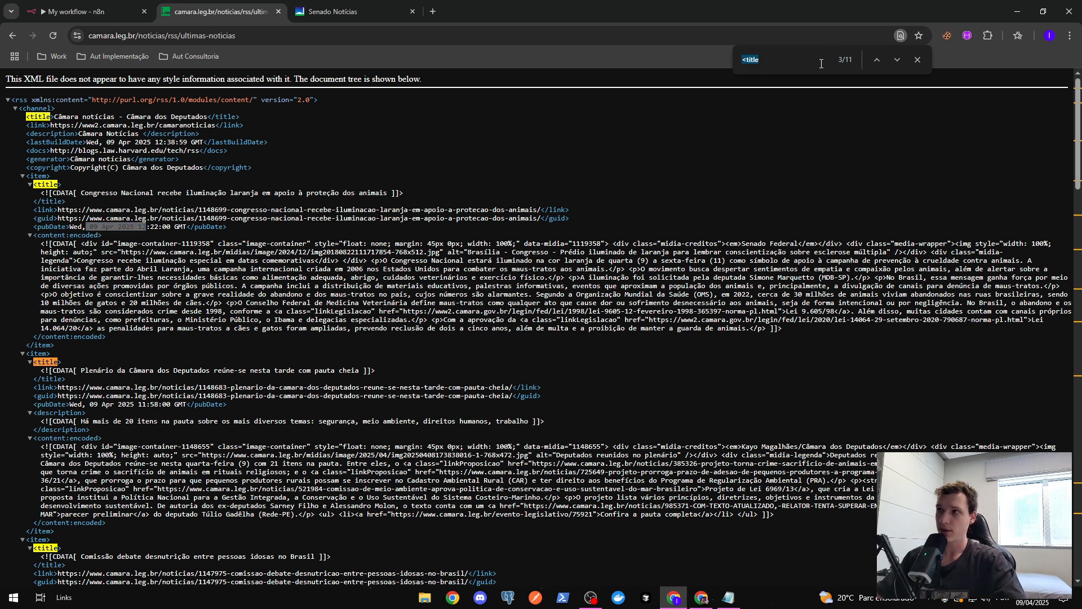
type("08")
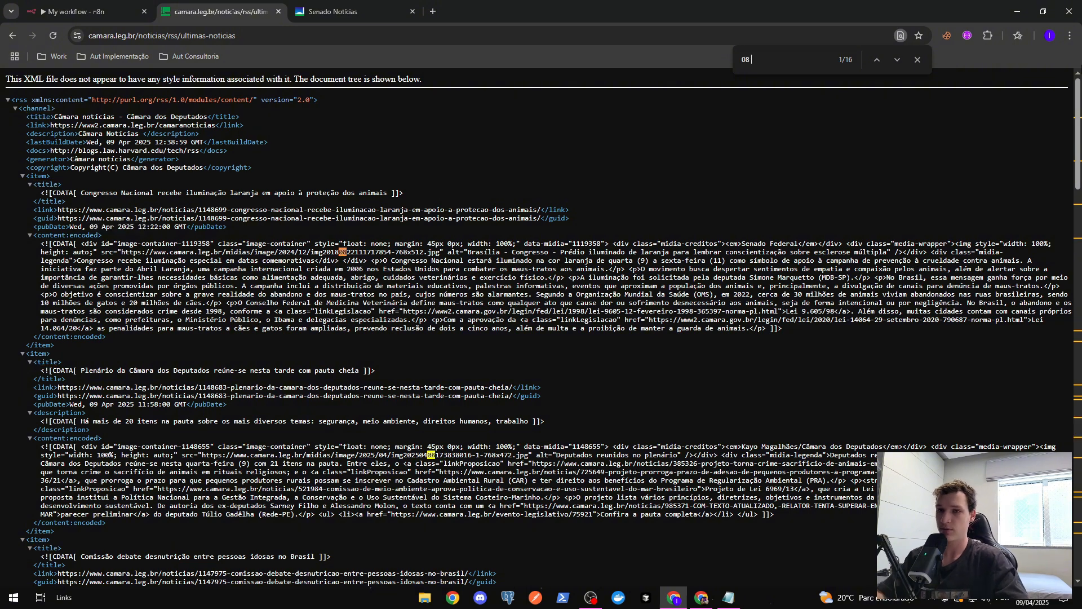
type(" Apr")
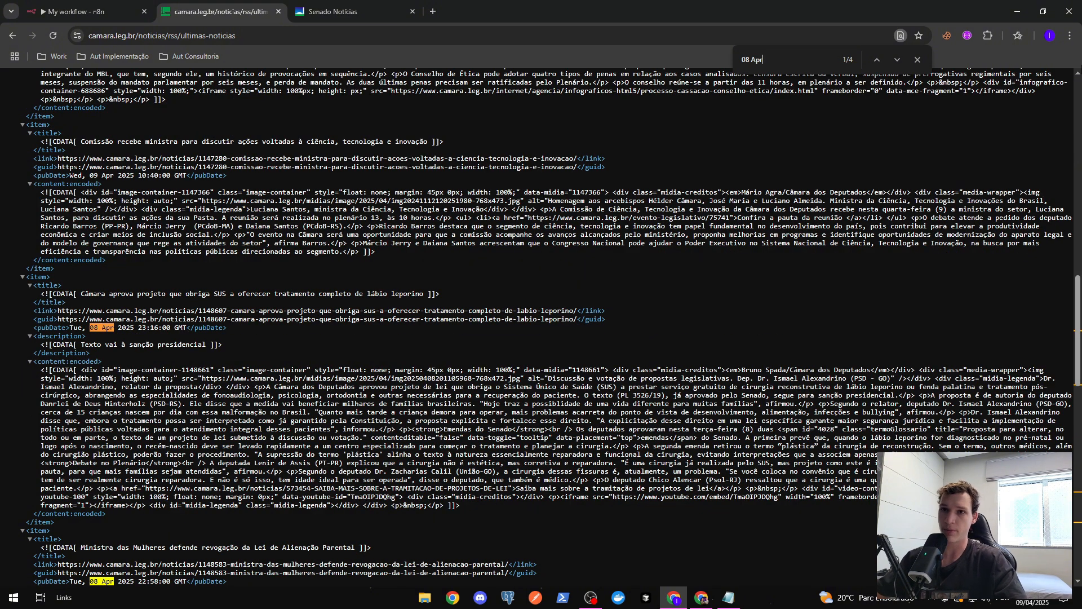
left_click(898, 58)
left_click(898, 58)
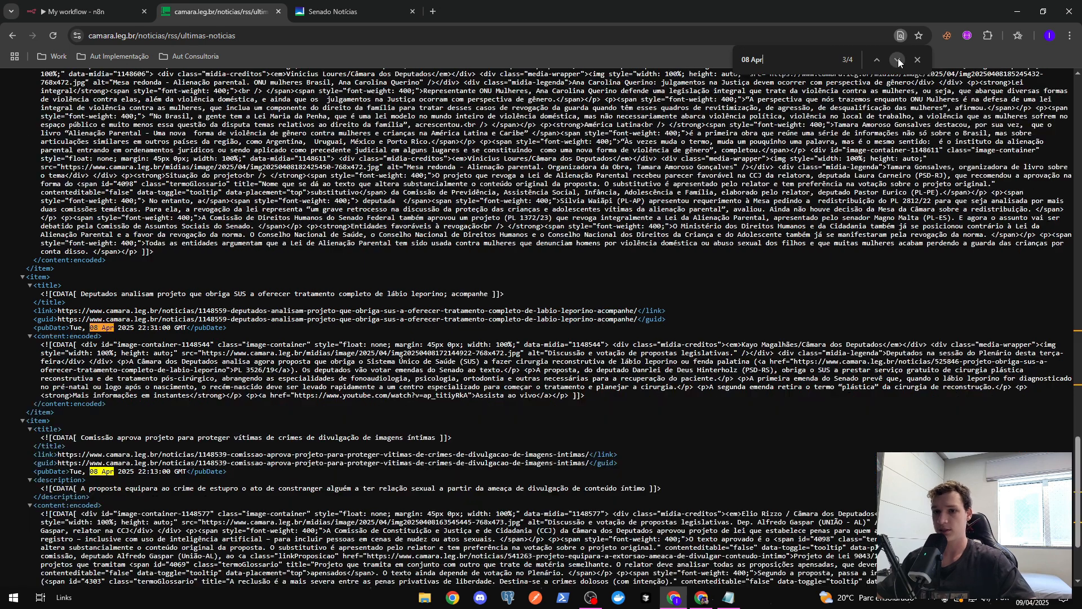
left_click(898, 59)
left_click(898, 59)
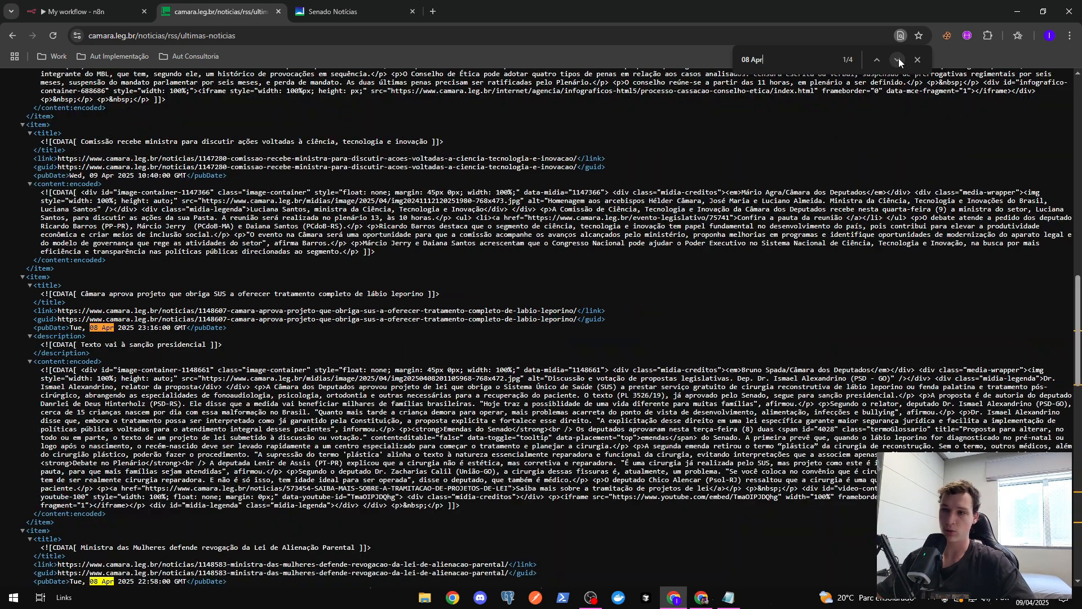
left_click(901, 58)
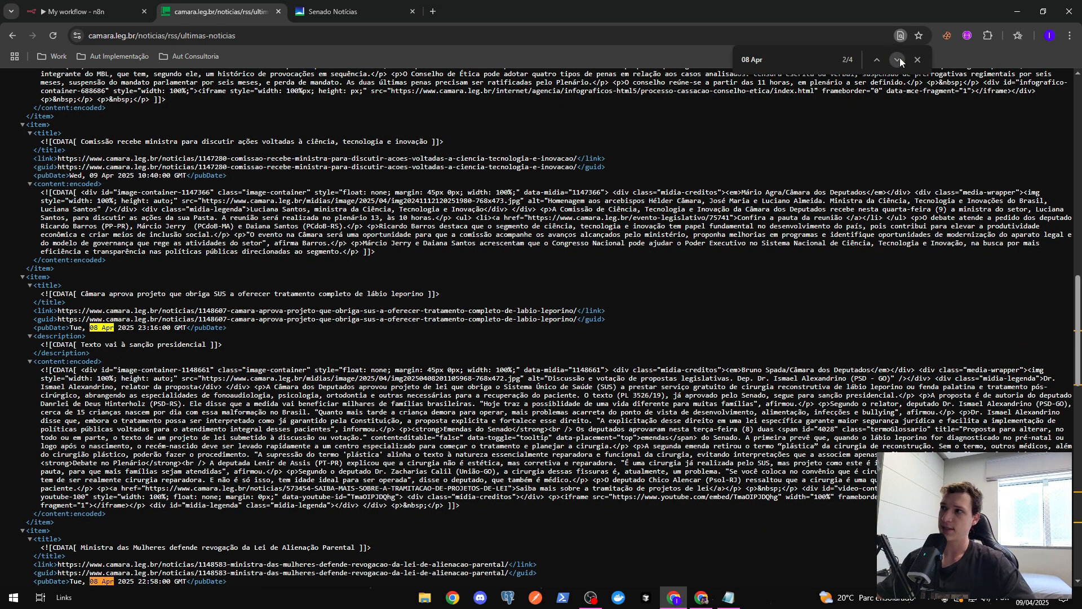
left_click(900, 59)
left_click(900, 58)
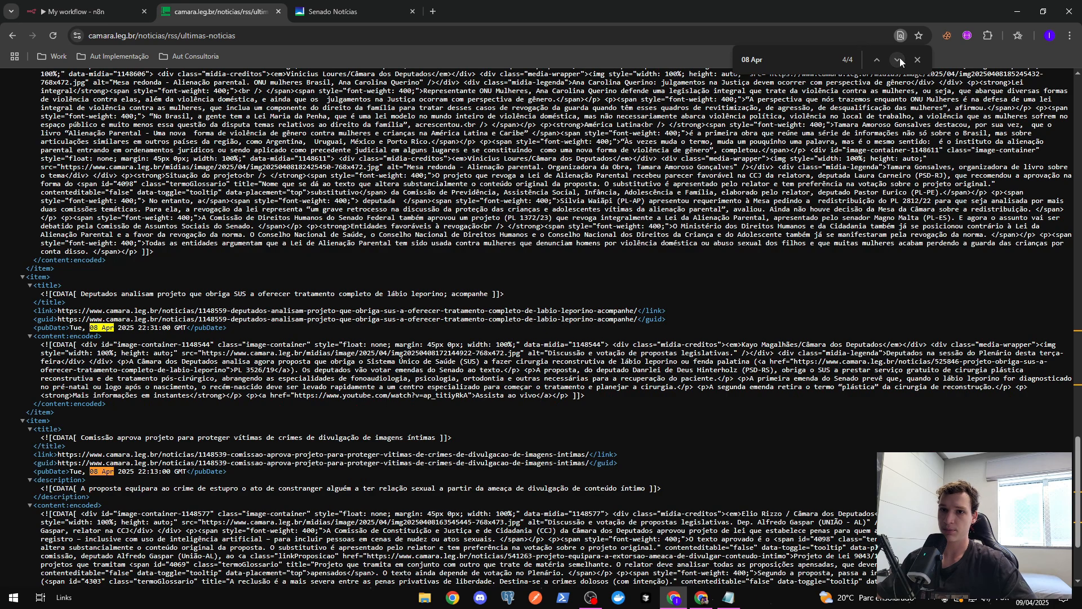
left_click(900, 58)
scroll(811, 171, "up", 15)
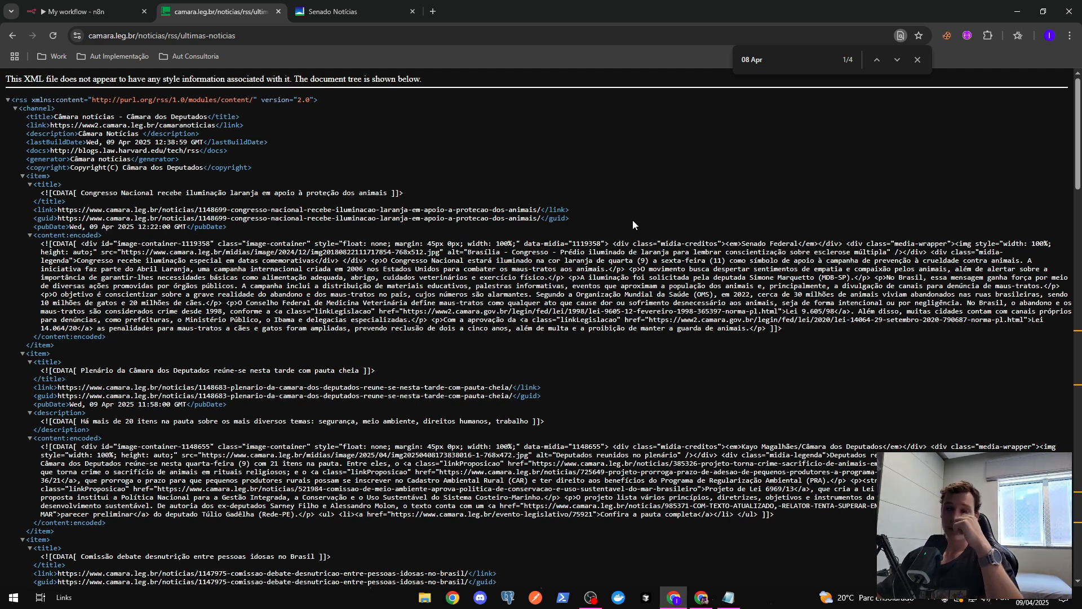
Return to the n8n workflow and open the Filter node's settings.
left_click(97, 15)
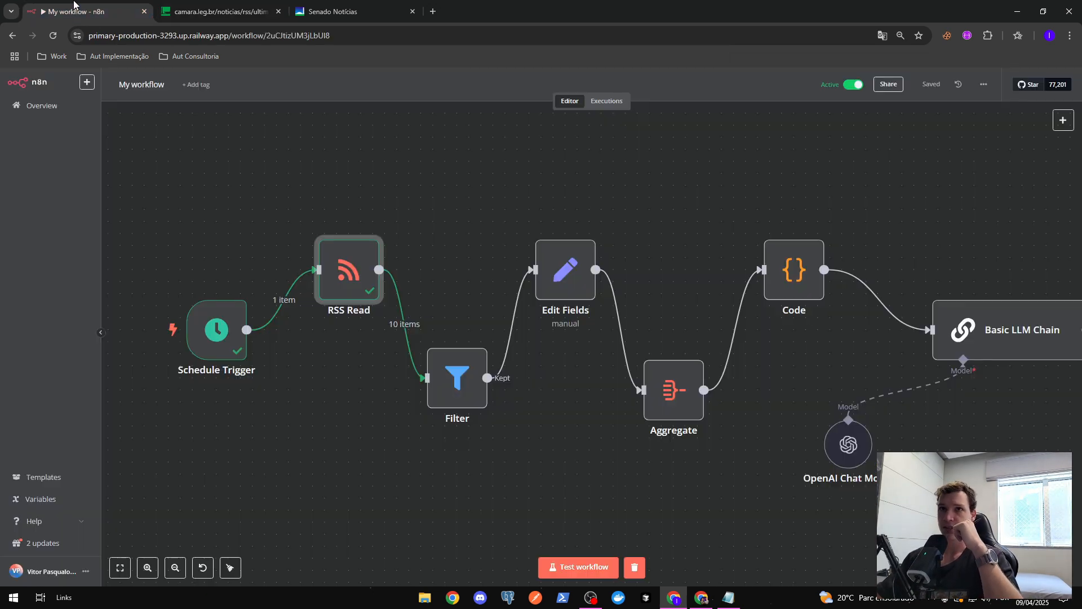
double_click(443, 378)
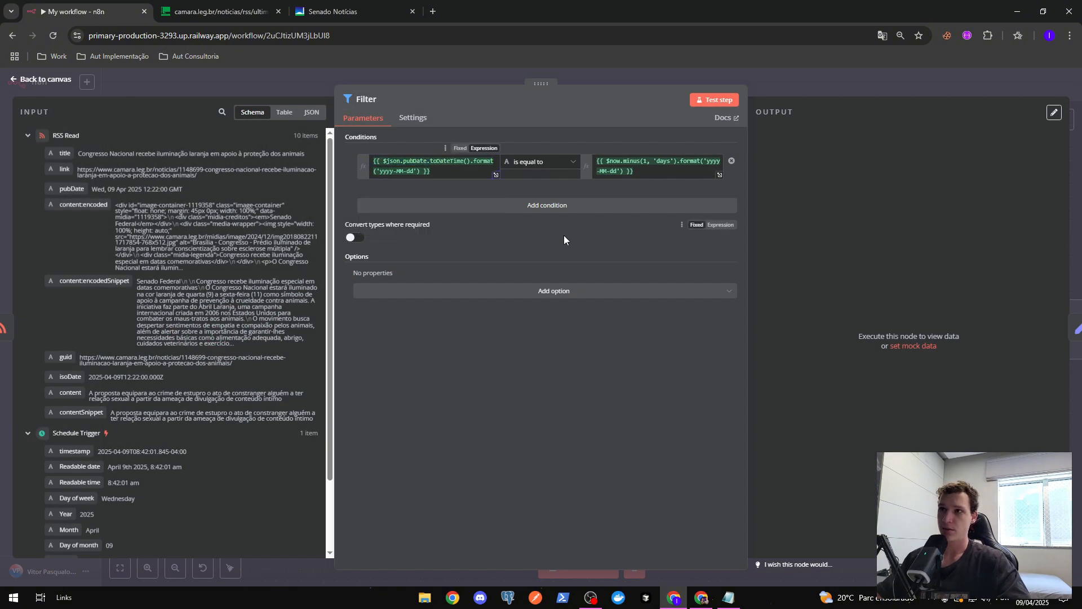
Add a second AND condition to the Filter with the RSS item's pubDate as its first value, and inspect the result preview.
left_click(557, 206)
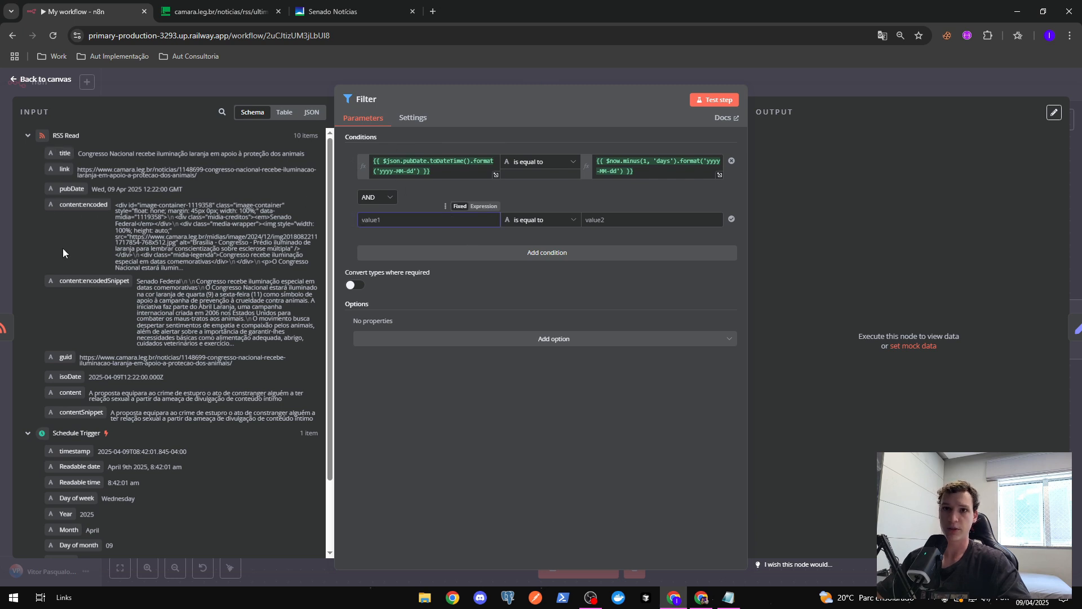
left_click_drag(66, 192, 428, 220)
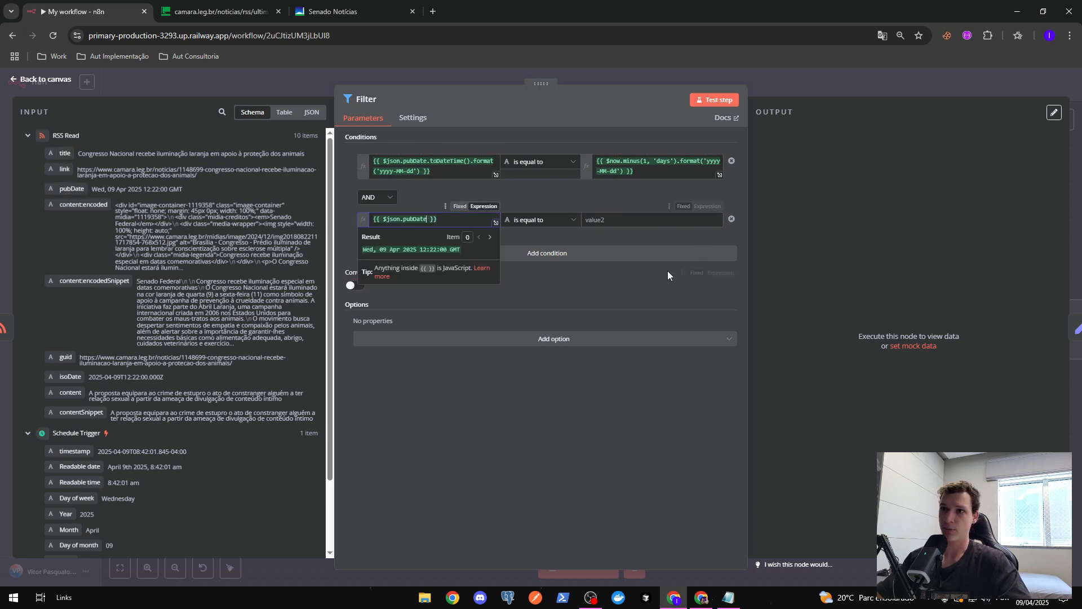
left_click(428, 219)
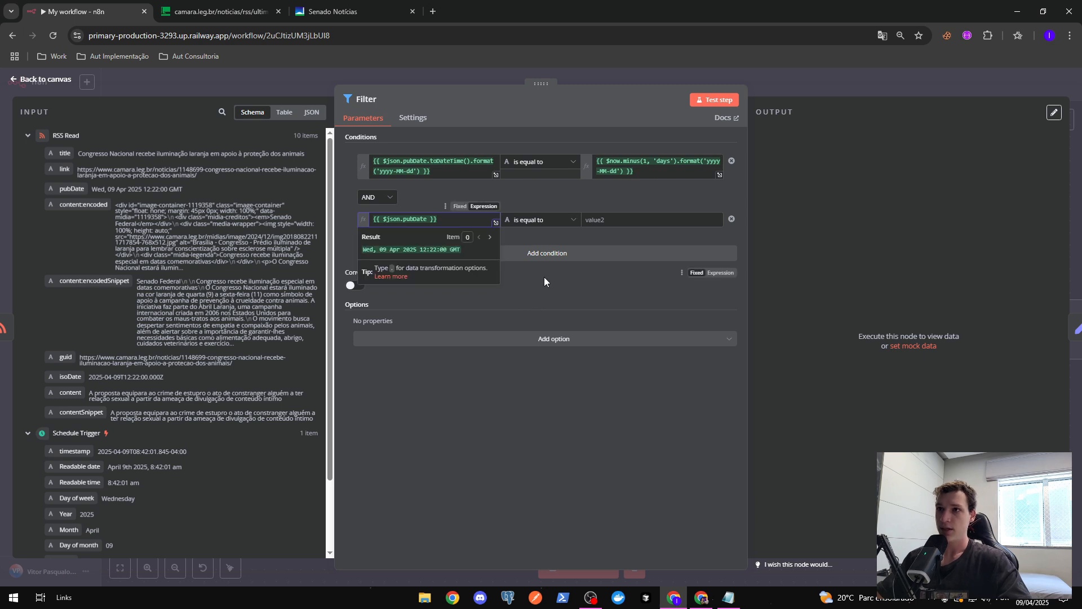
left_click_drag(363, 250, 460, 251)
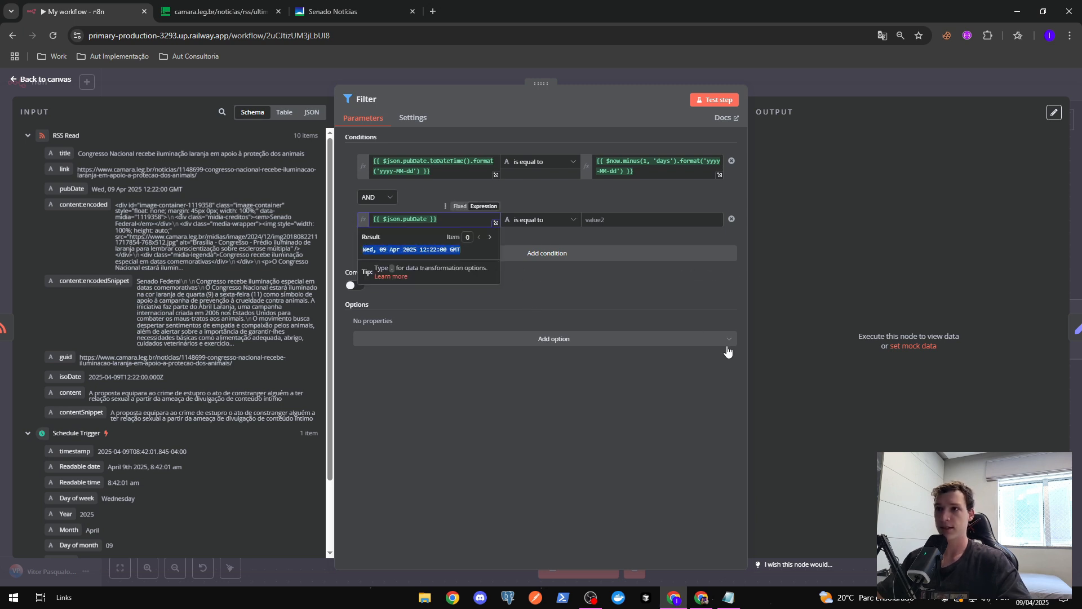
left_click(428, 218)
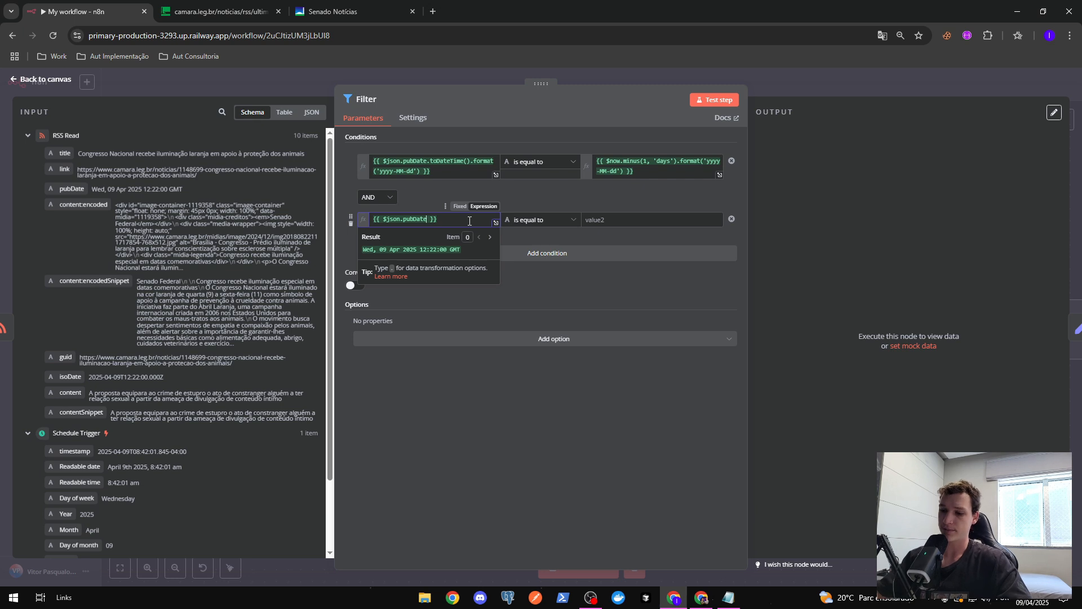
Extend the second condition's pubDate expression with .toDateTime().format('yyyy-MM-dd').
type(".toDateTime()")
key("Return")
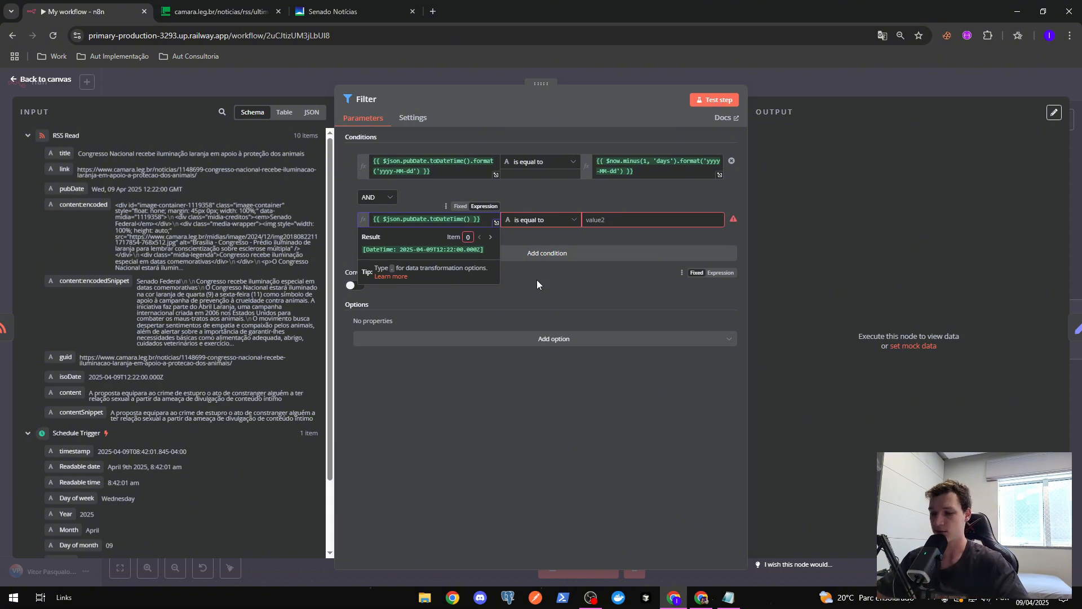
type(".")
type("format('yyyy-MM-dd')")
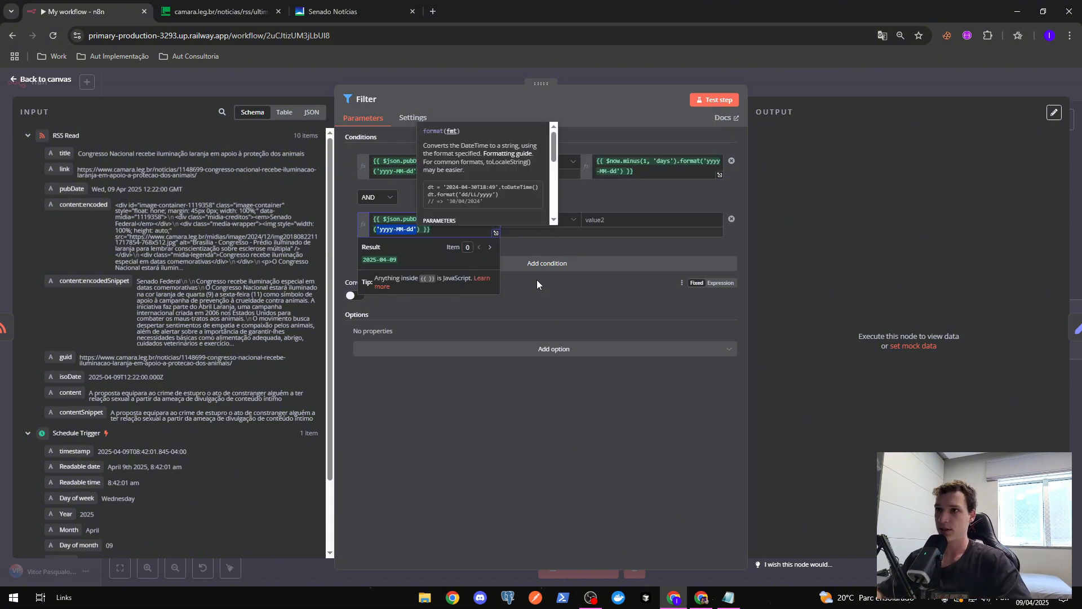
left_click(431, 229)
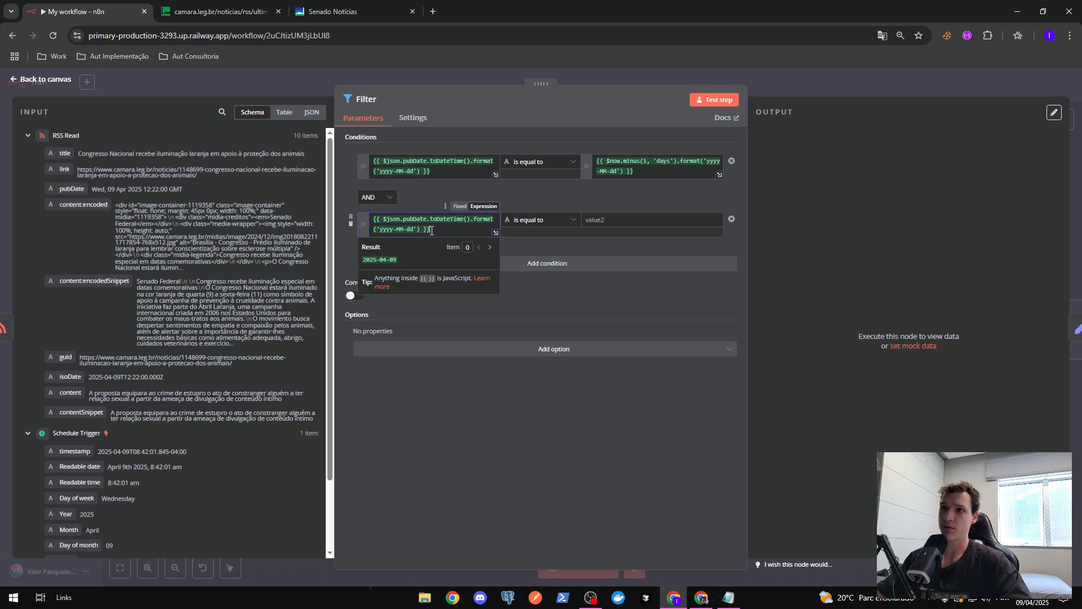
left_click(614, 240)
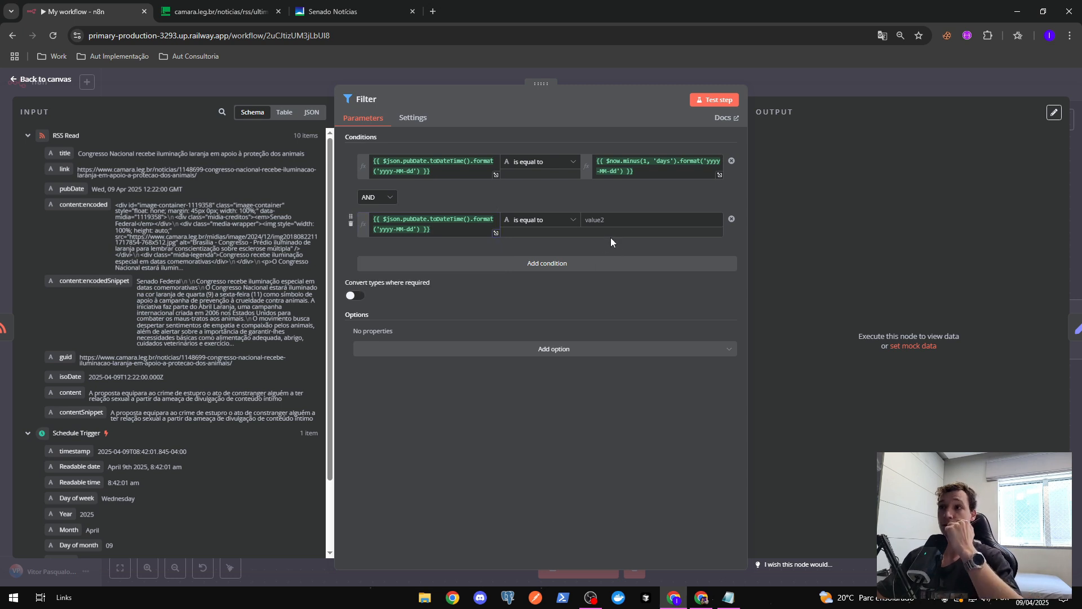
left_click(454, 233)
left_click_drag(454, 233, 366, 220)
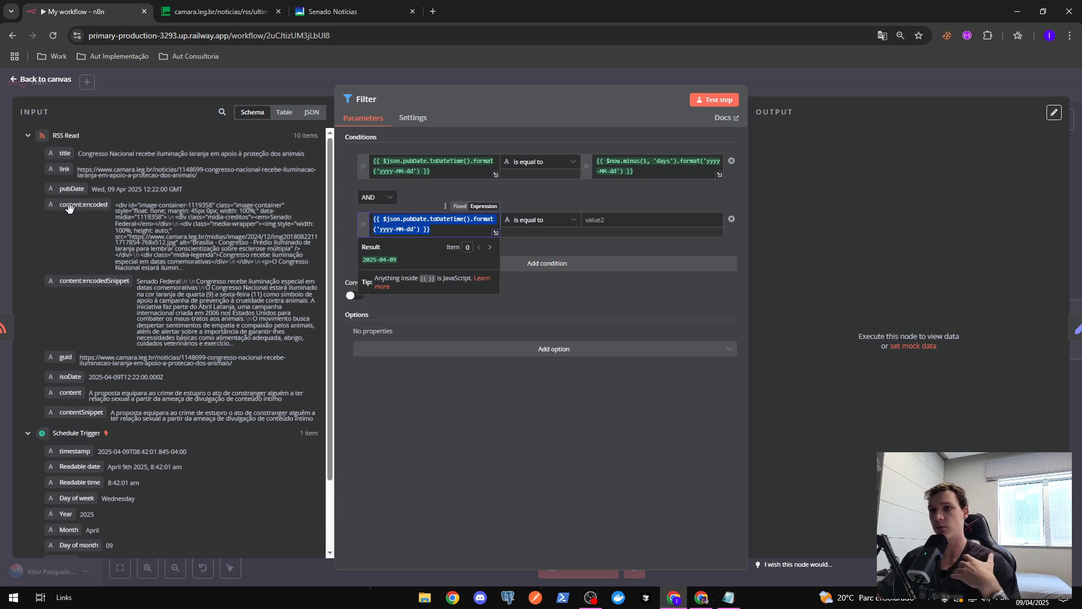
left_click(444, 230)
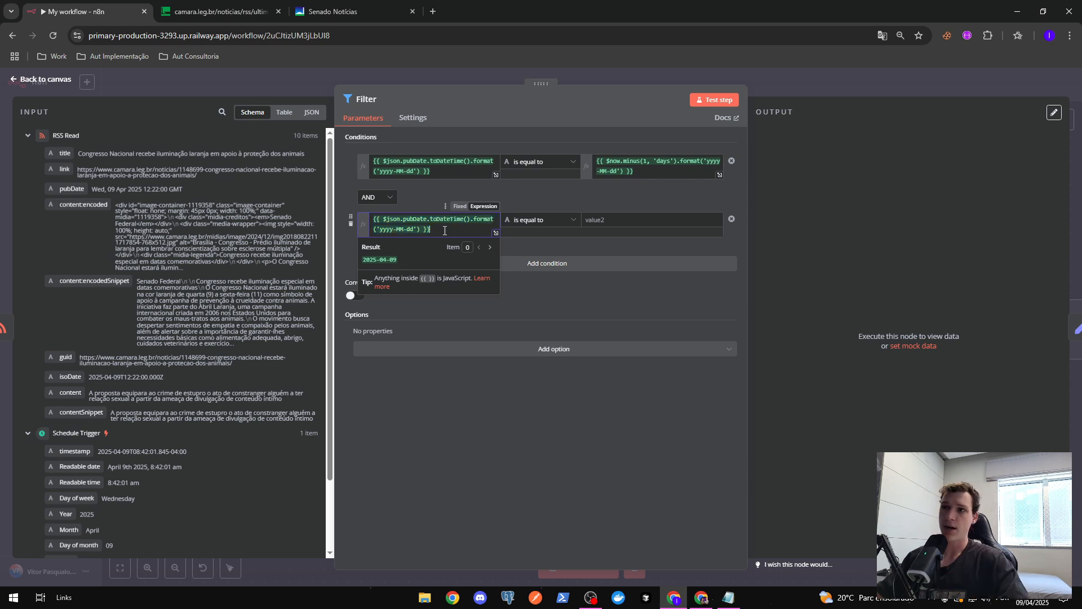
Set the second condition's comparison value to the expression {{ $now.format('yyyy-MM-dd') }}.
left_click(603, 218)
key("super+space")
key("super+space")
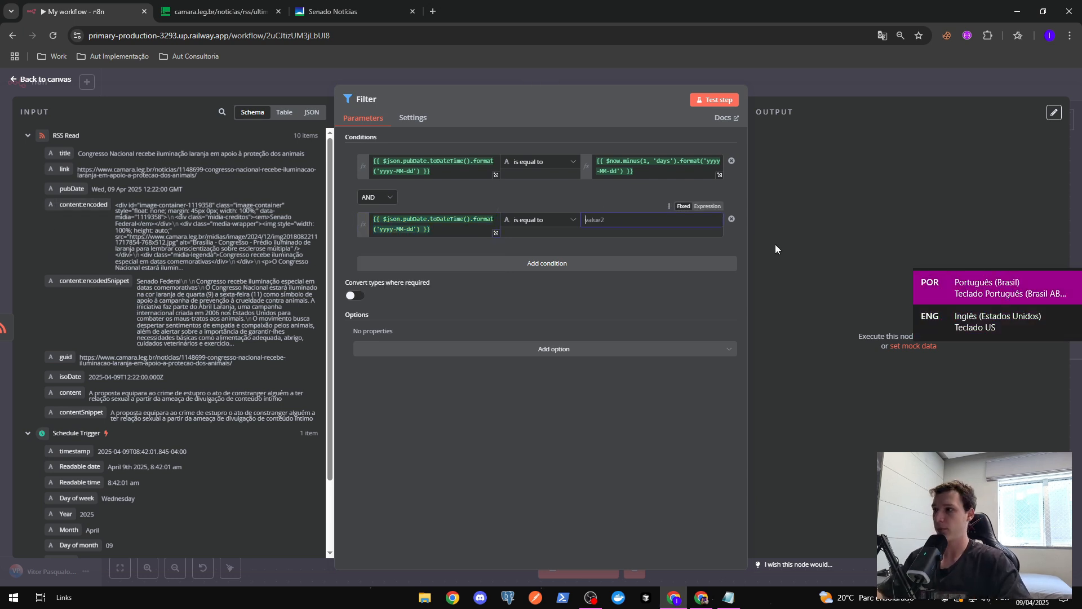
type("{{")
left_click(707, 206)
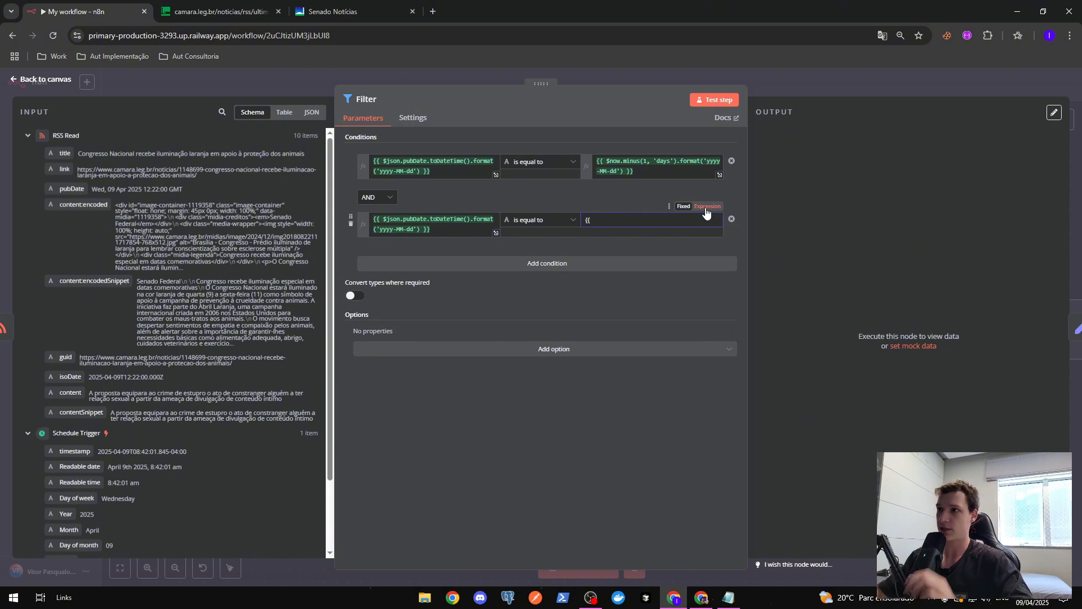
type("$now ")
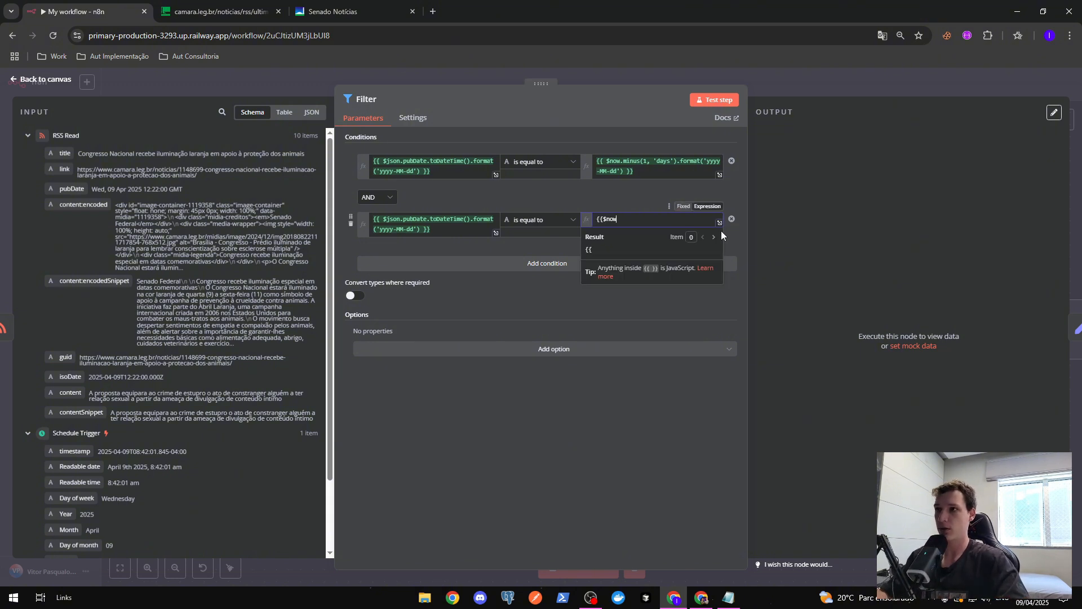
type("}}")
key("Left")
key("Left")
key("Left")
key("Left")
key("Left")
key("Left")
key("Left")
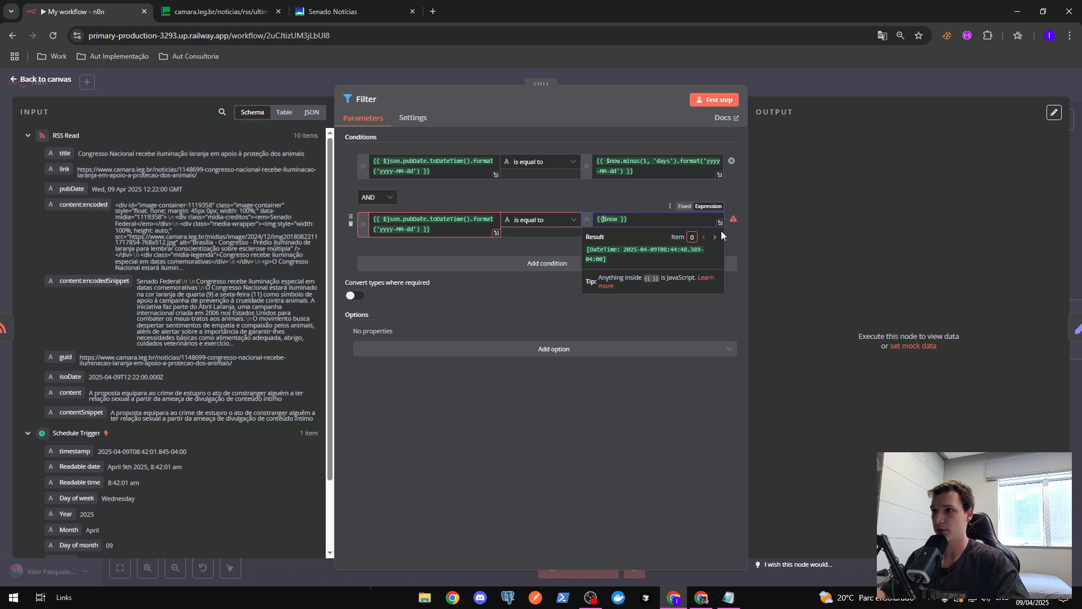
key("Right")
key("Right")
key("Right")
key("Right")
type(".")
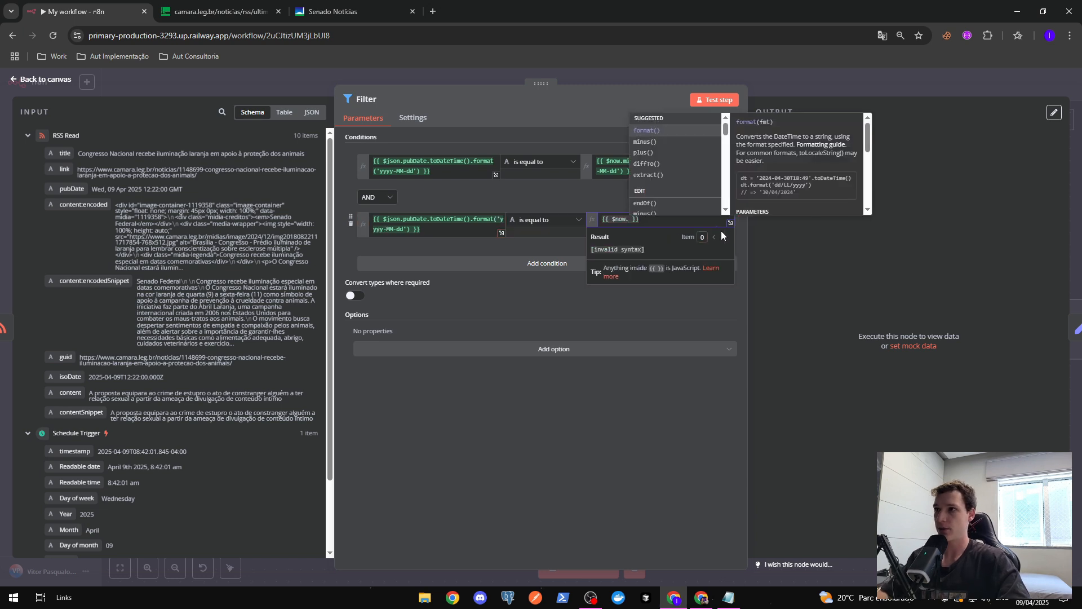
key("Return")
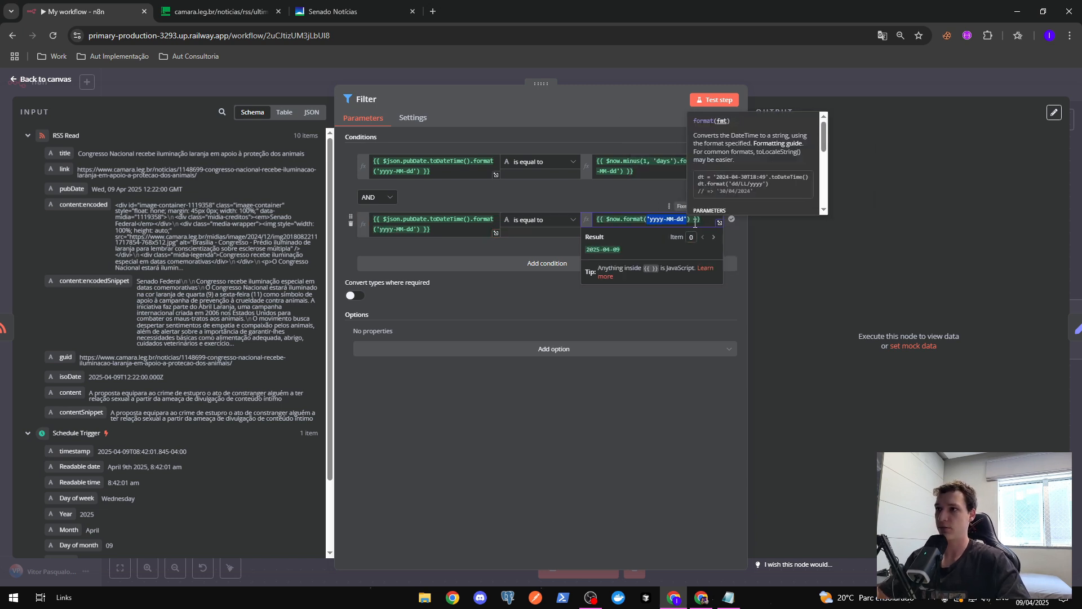
left_click(559, 246)
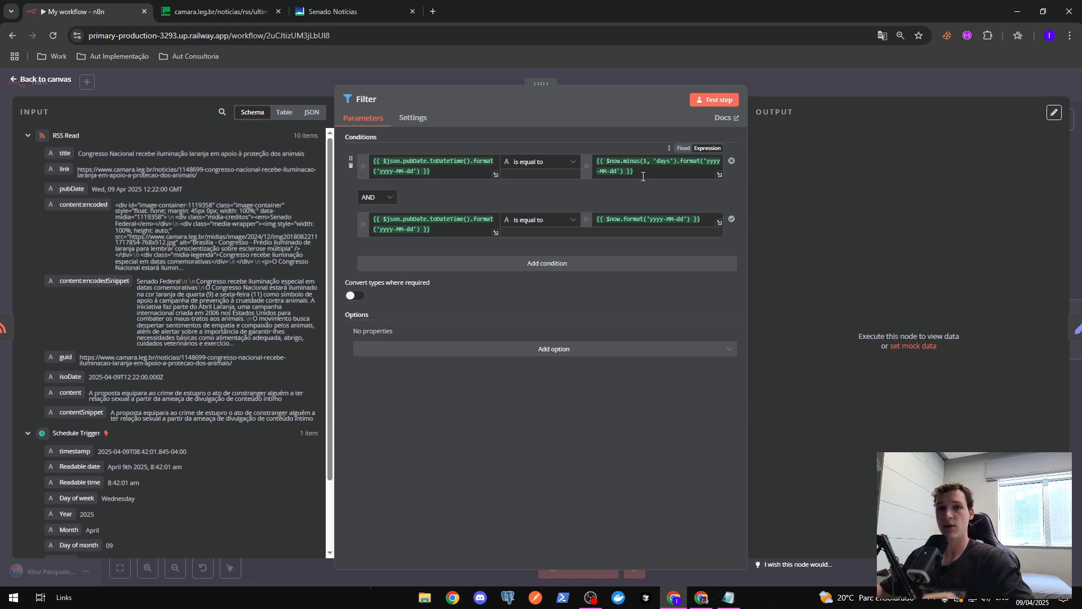
Insert .minus(1, 'days') after $now in the second condition's comparison value, and delete that condition.
left_click(623, 219)
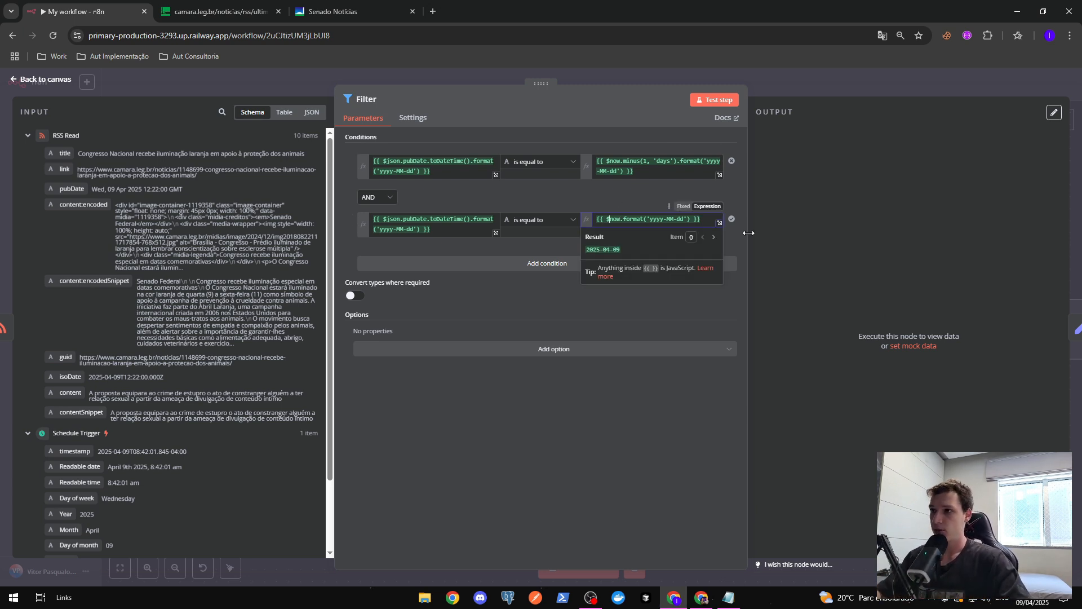
key("Right")
key("Right")
key("Right")
type(".")
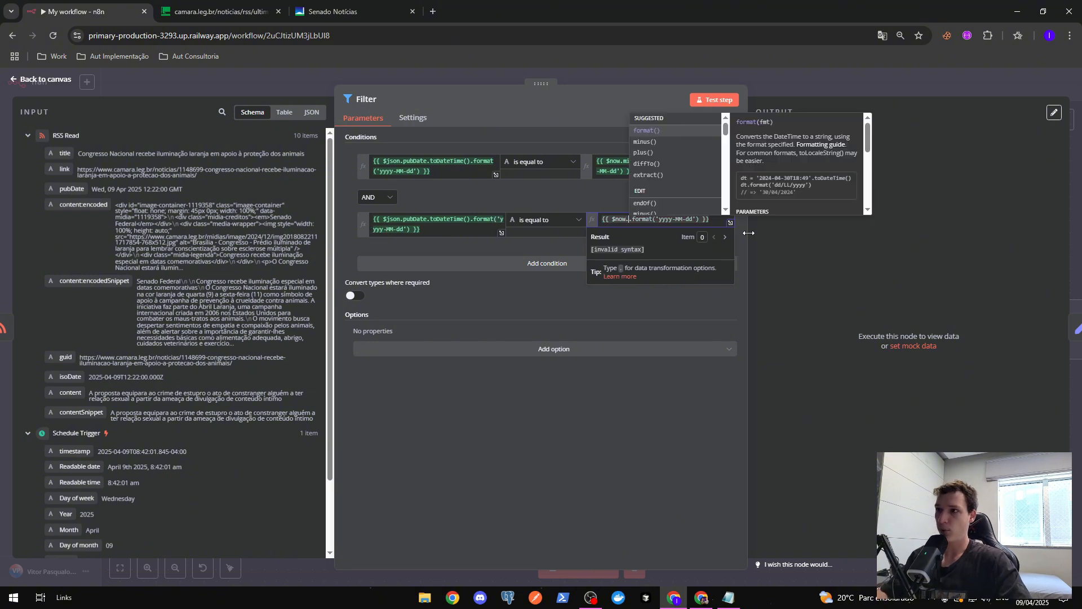
key("Down")
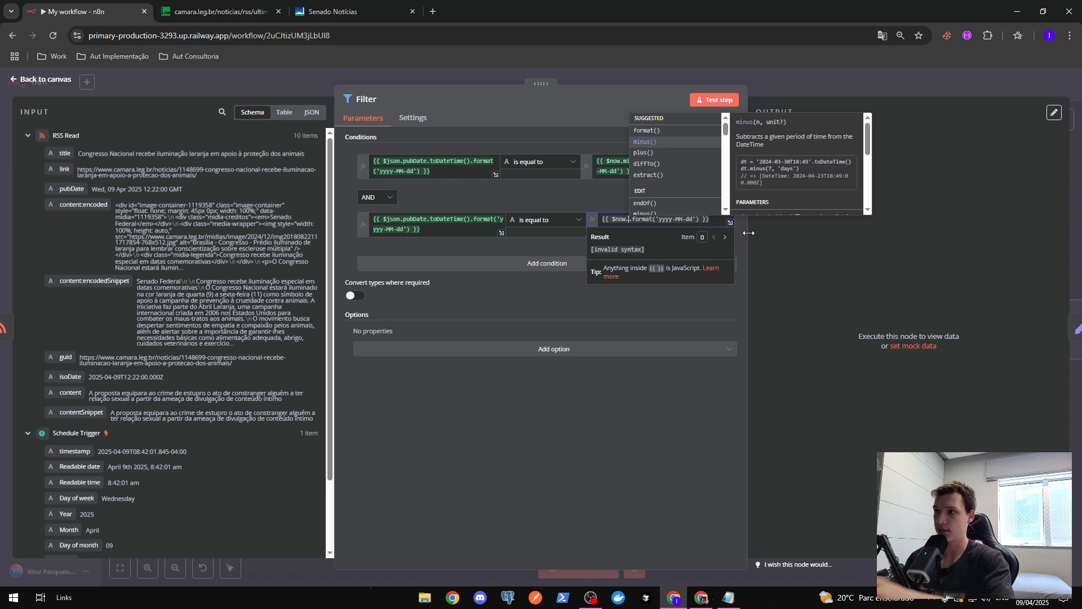
key("Return")
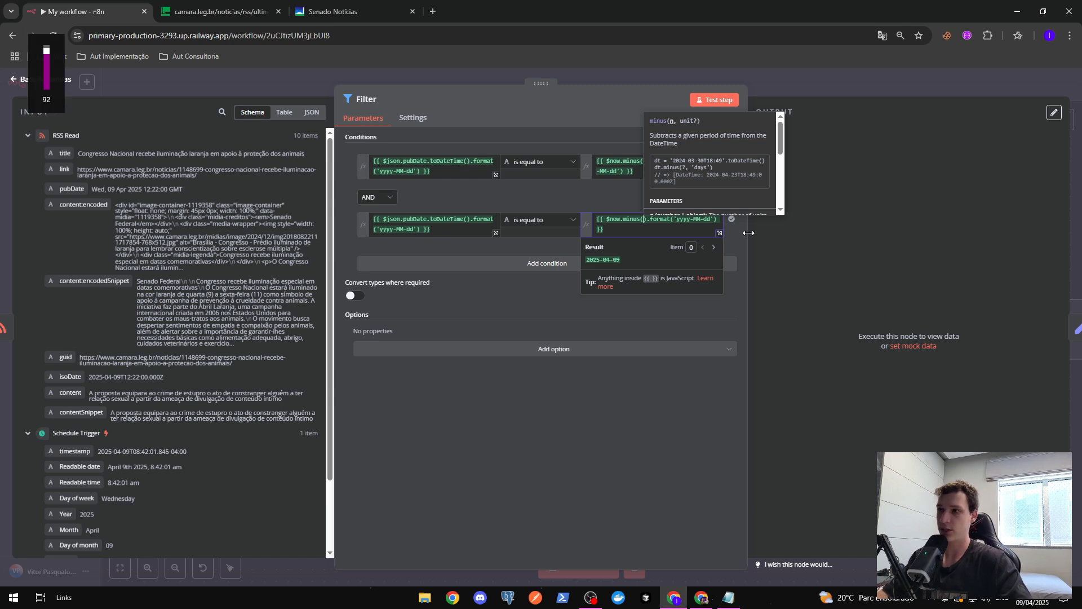
type("1, '")
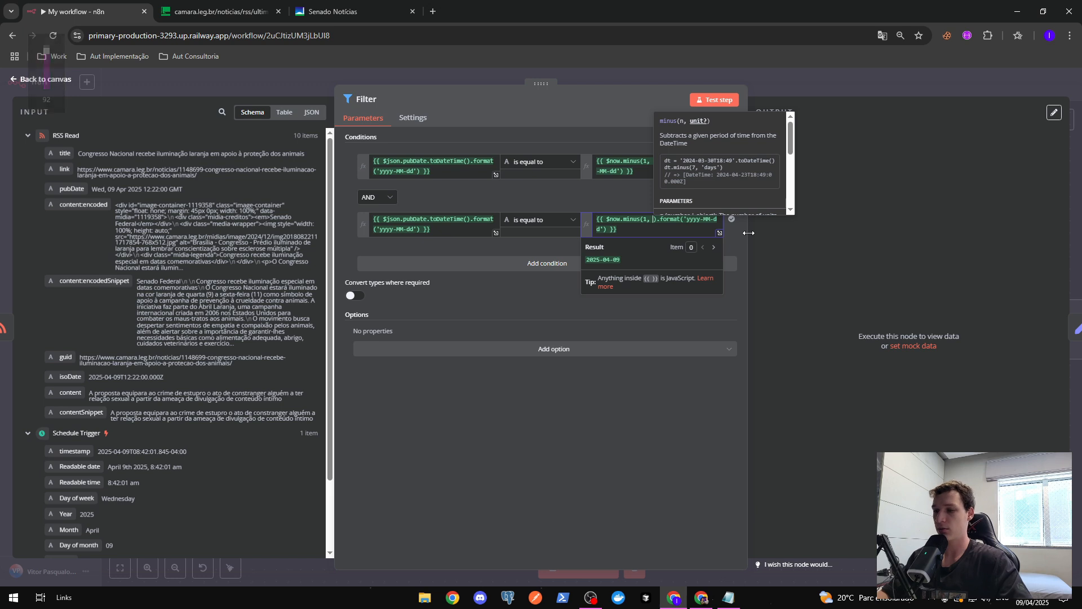
type("days")
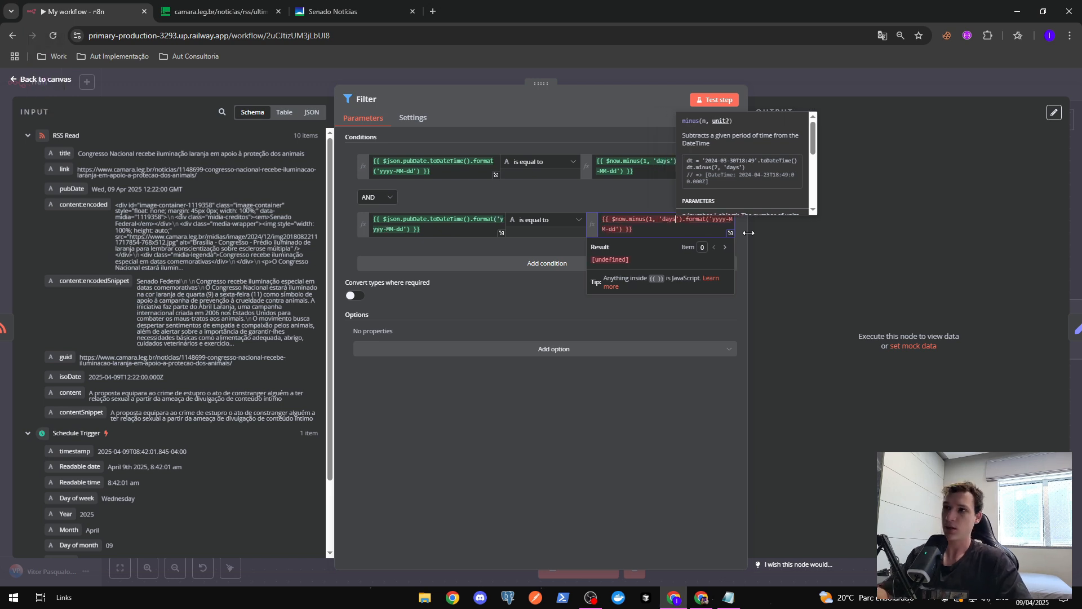
left_click(636, 196)
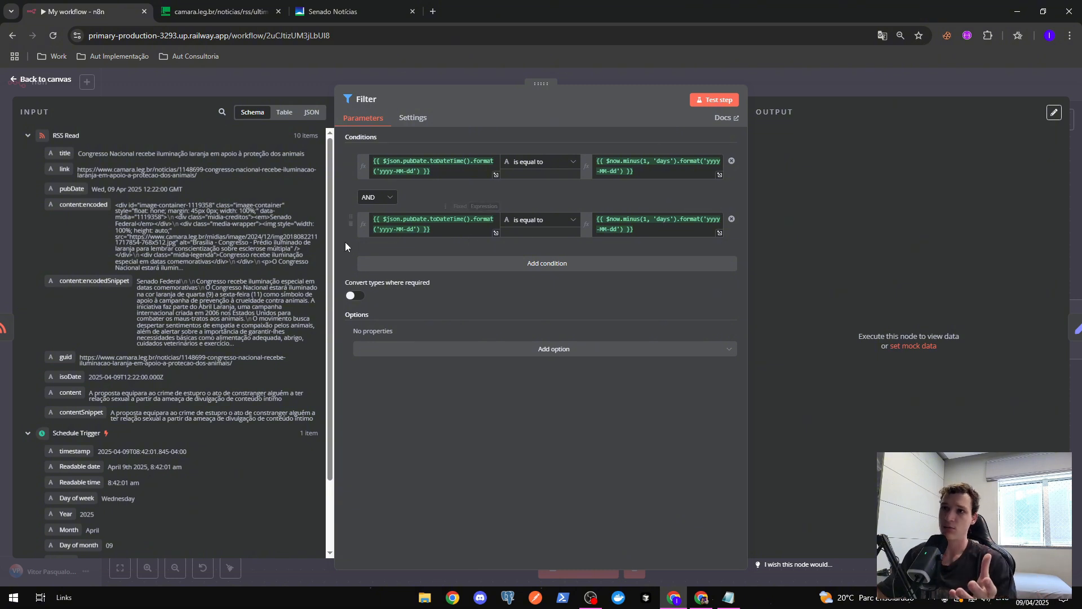
left_click(350, 224)
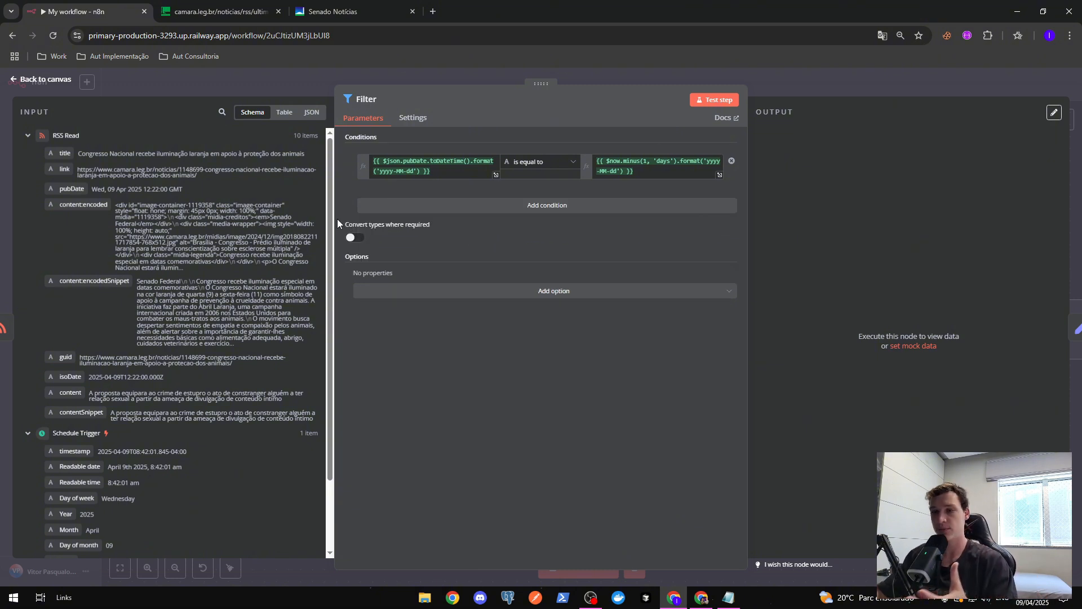
Test the Filter step with its pubDate condition, view the discarded items, and close the node.
left_click(703, 102)
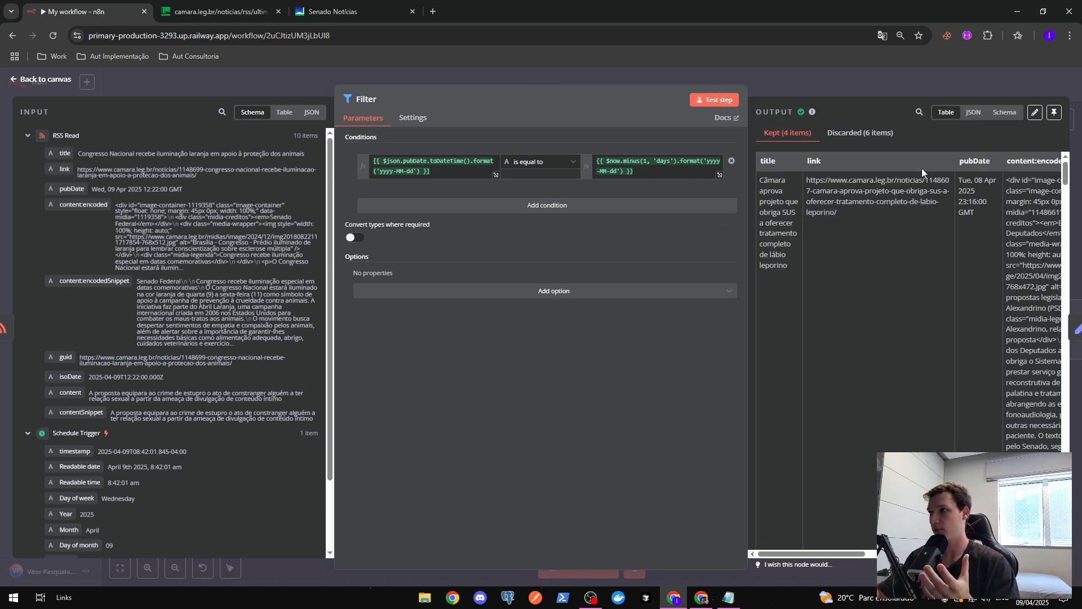
left_click(866, 134)
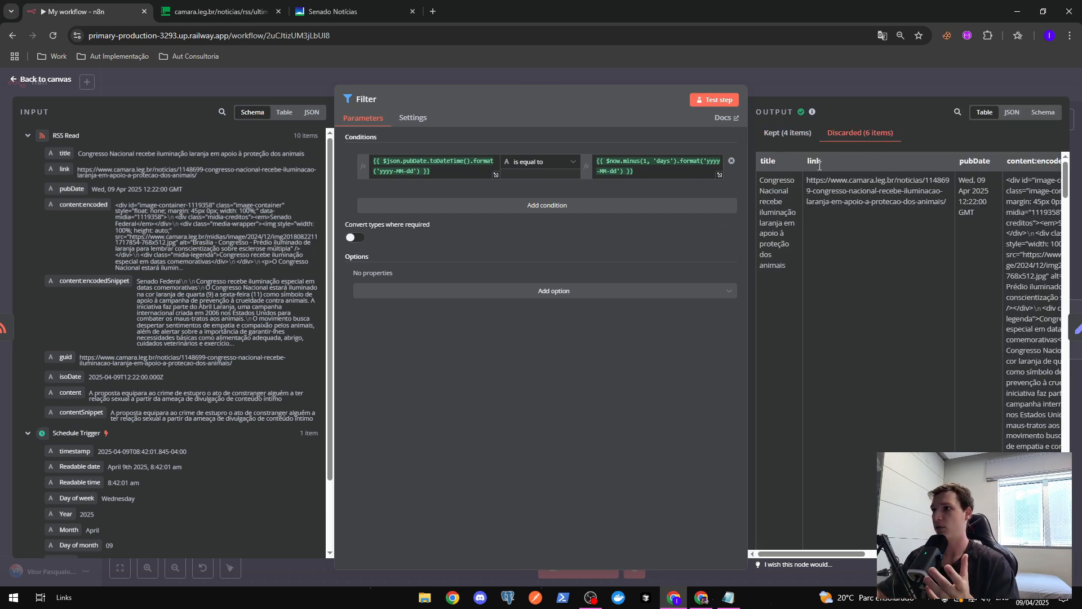
left_click(794, 82)
Reopen the Filter node, examine its kept items across to the content:encodedSnippet column, and return to the canvas.
left_click_drag(574, 427, 489, 414)
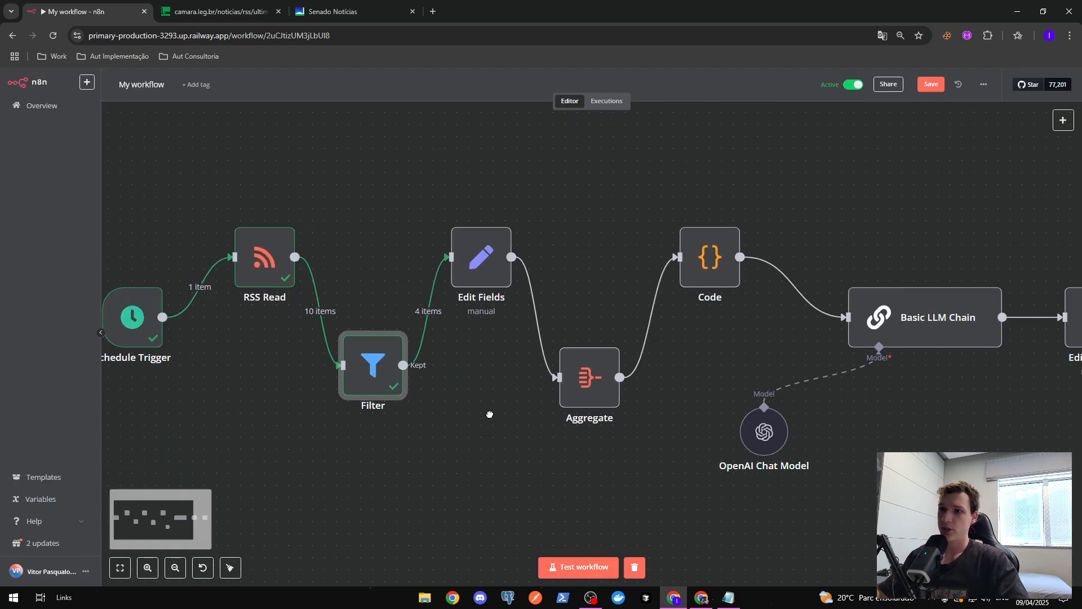
double_click(373, 365)
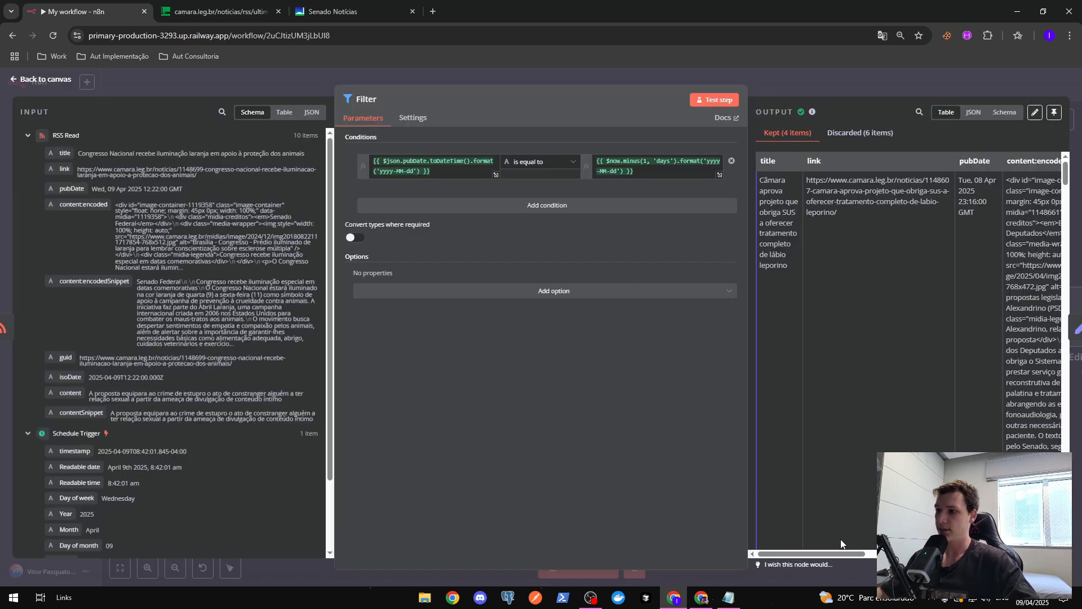
scroll(874, 554, "right", 3)
scroll(873, 553, "right", 5)
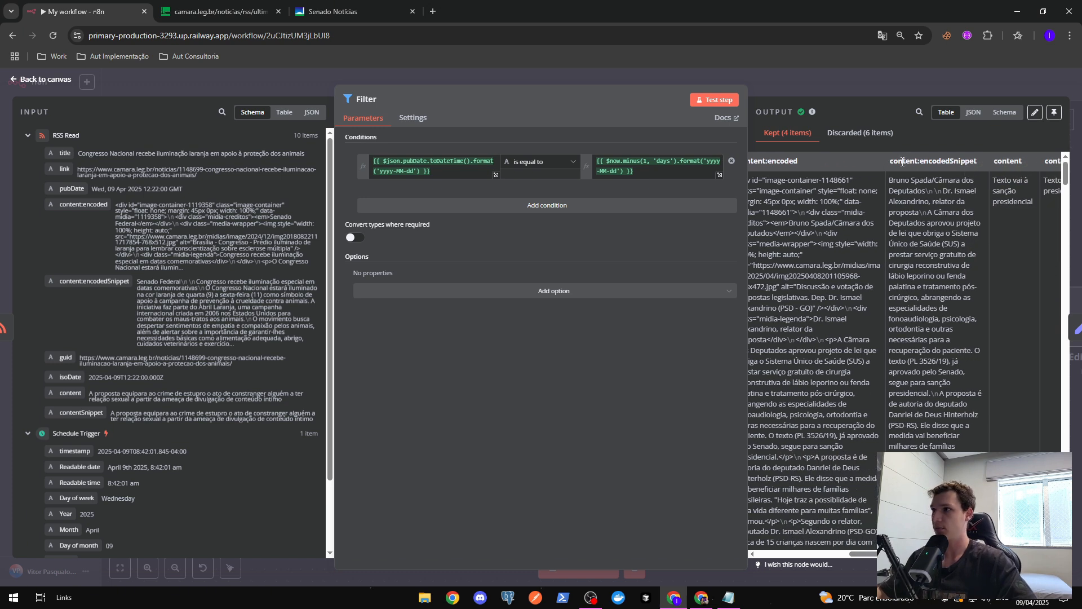
left_click_drag(890, 162, 989, 162)
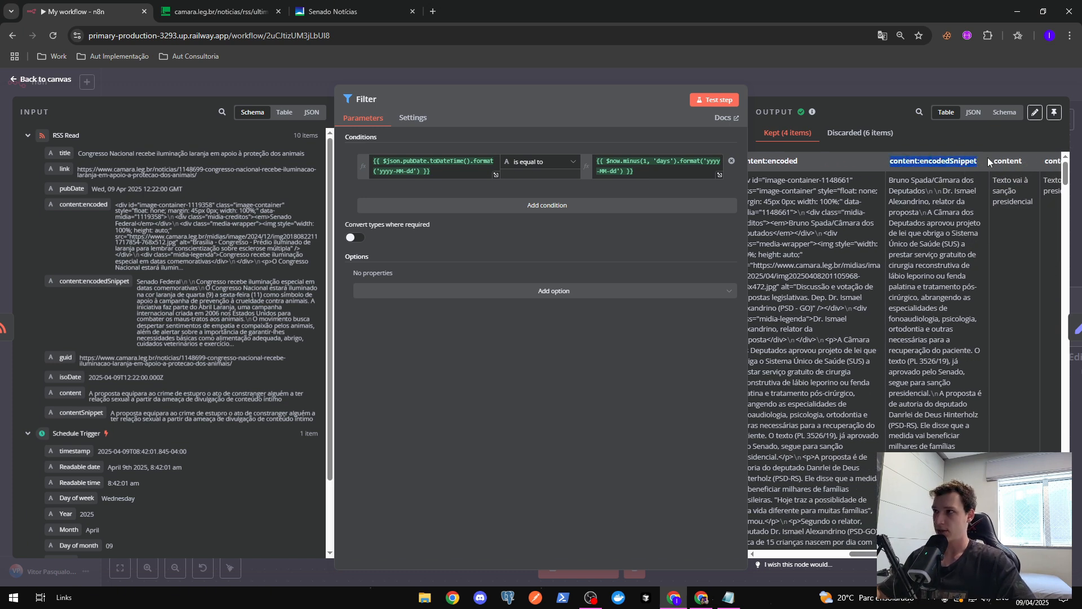
left_click(922, 161)
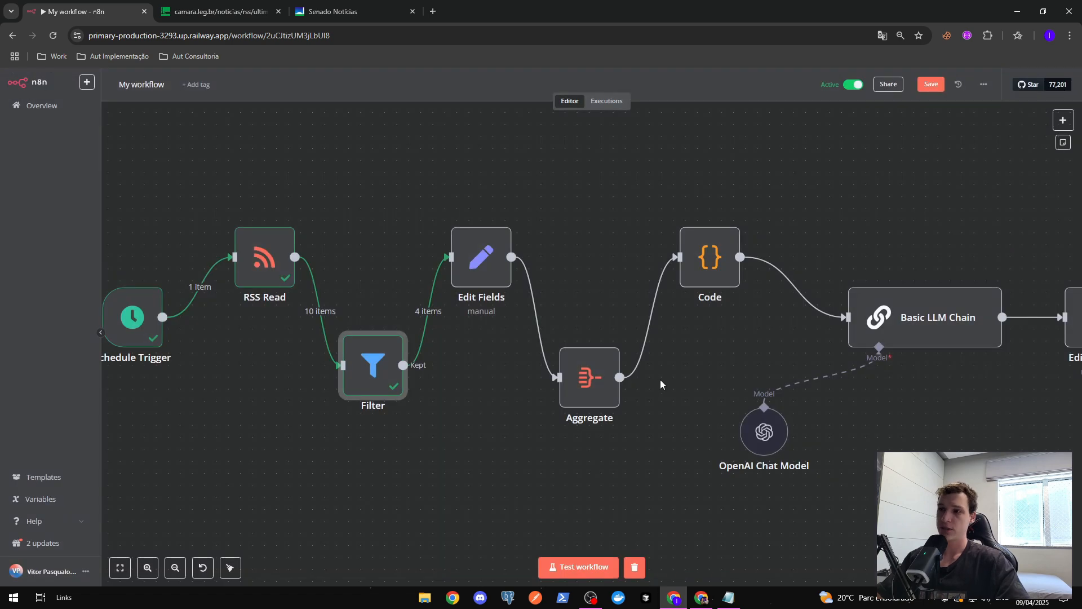
Open the Edit Fields node and examine the arrayItems field mapped to {{ $json['content:encodedSnippet'] }}.
double_click(478, 257)
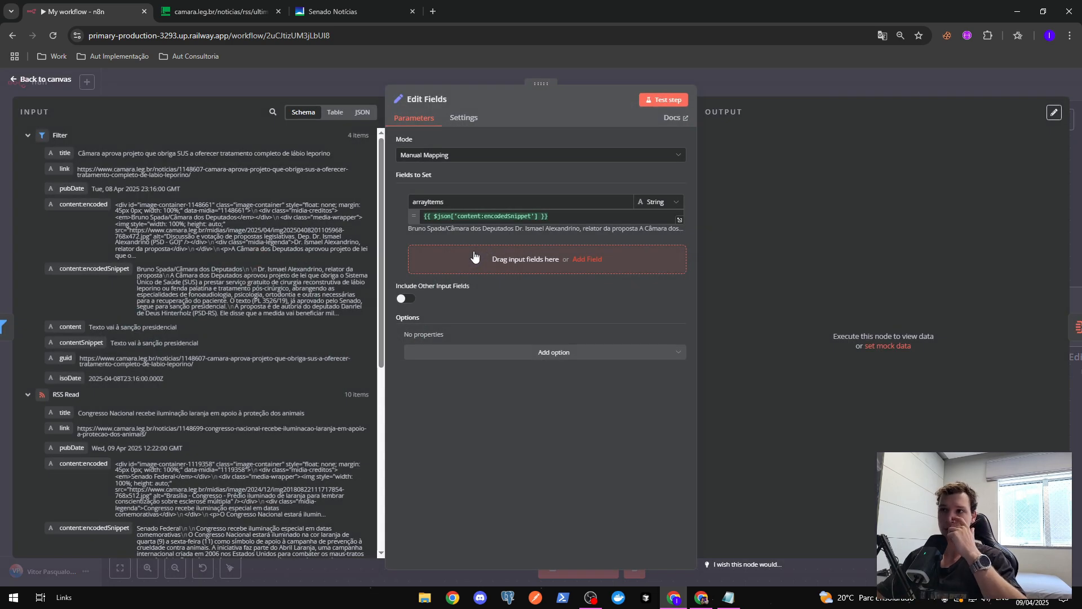
left_click(468, 204)
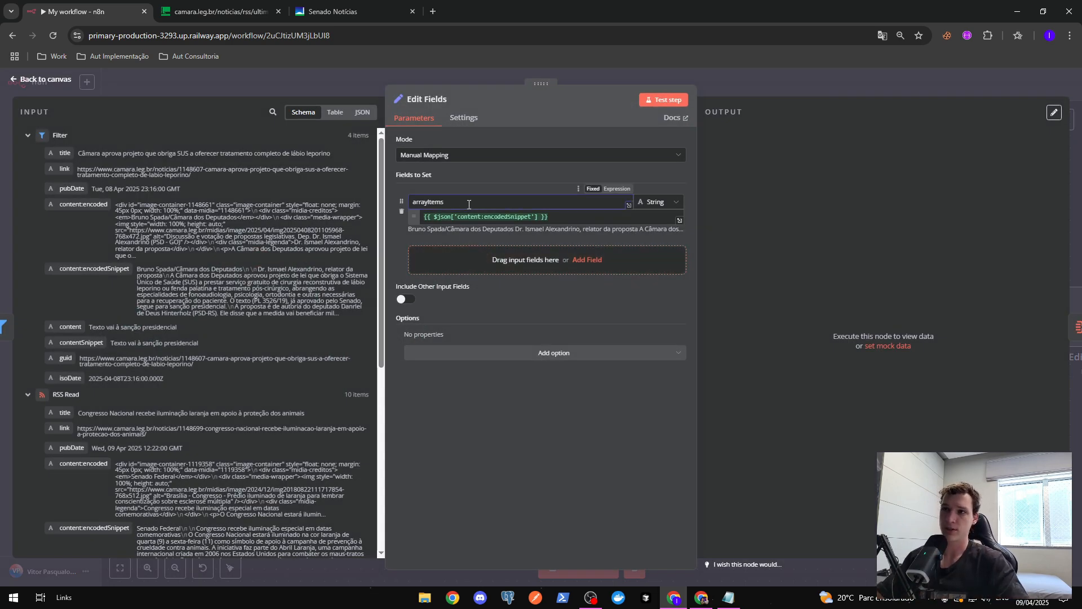
left_click_drag(490, 204, 334, 199)
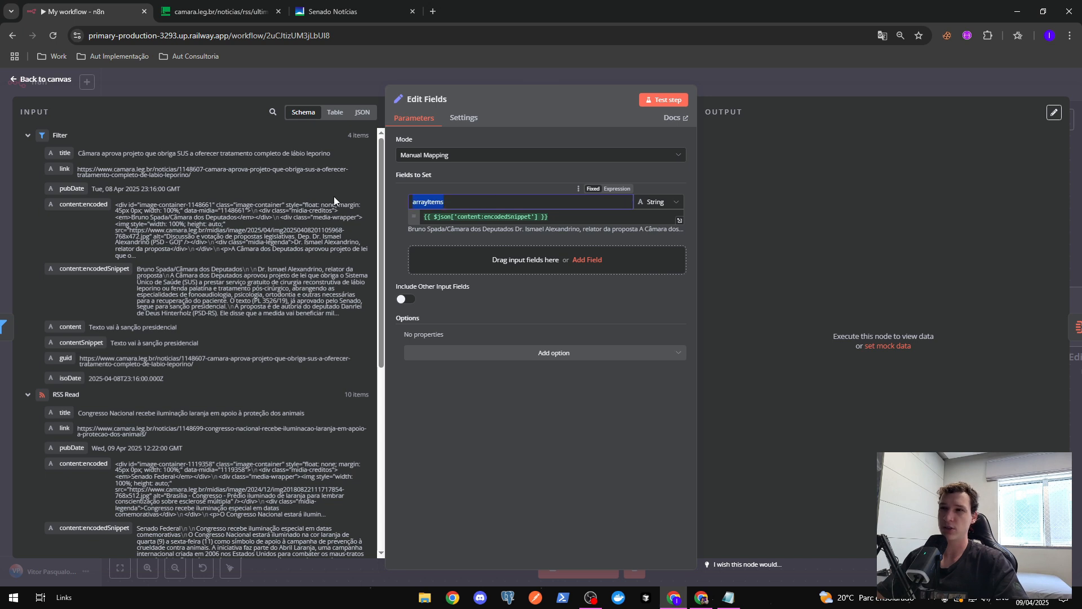
left_click(478, 190)
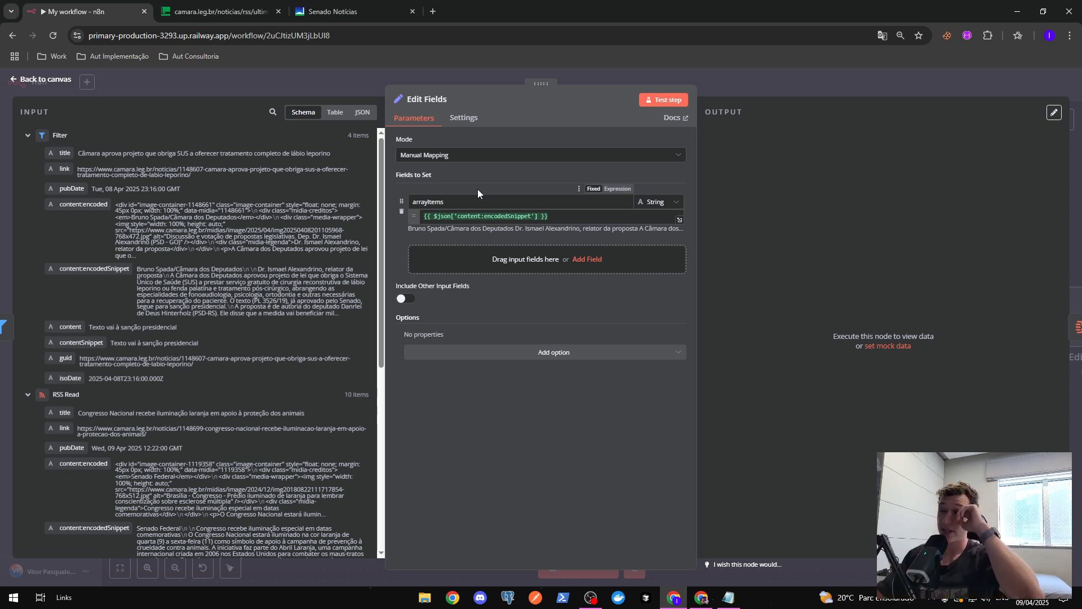
left_click_drag(459, 203, 336, 204)
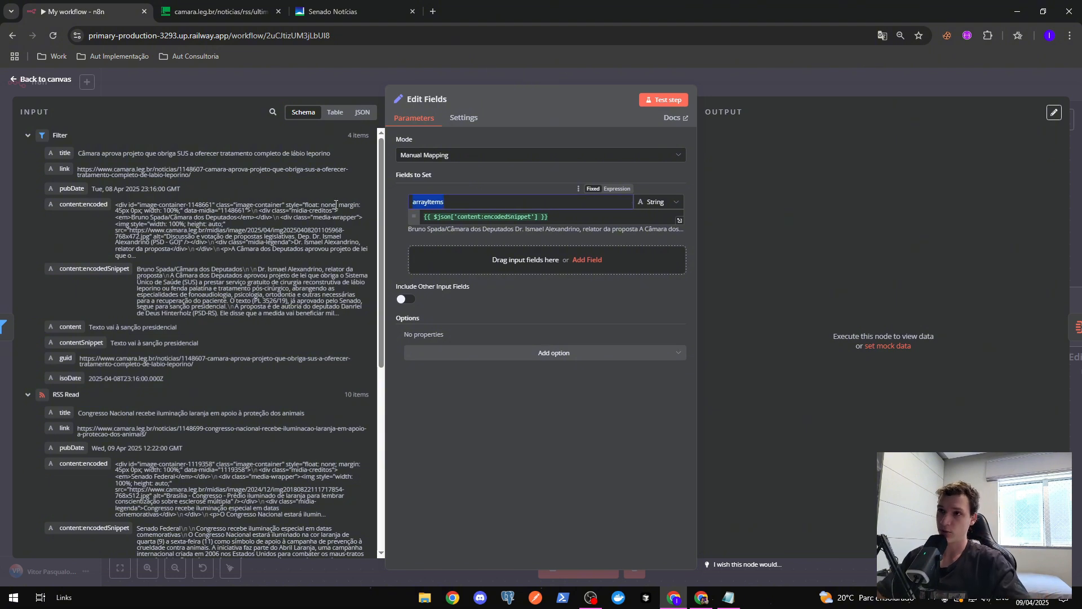
left_click(547, 171)
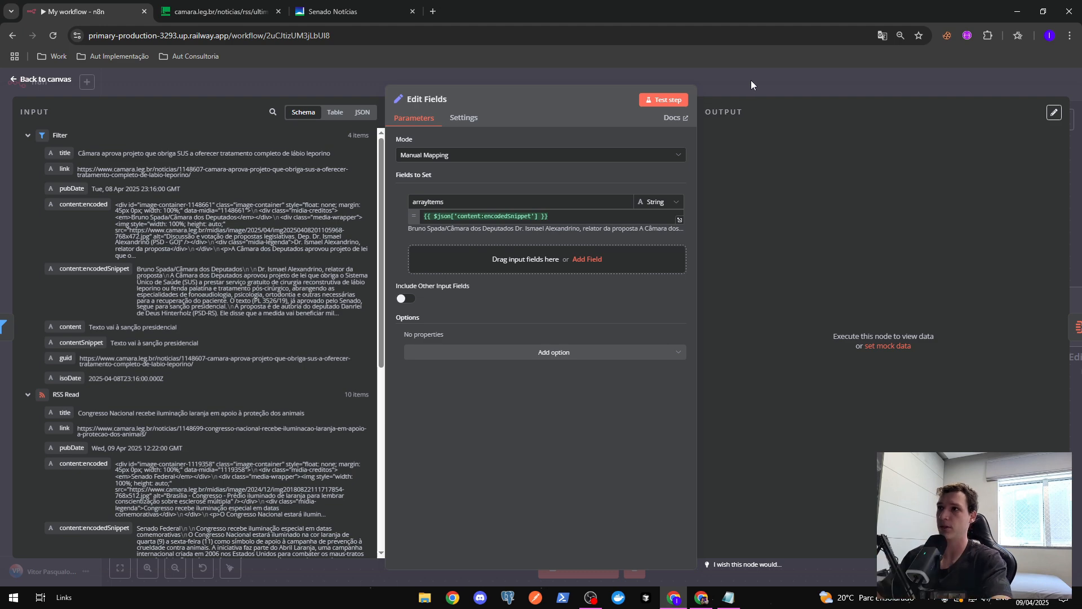
Test the Edit Fields step, review its arrayItems output down to the last item, and return to the canvas.
left_click(663, 101)
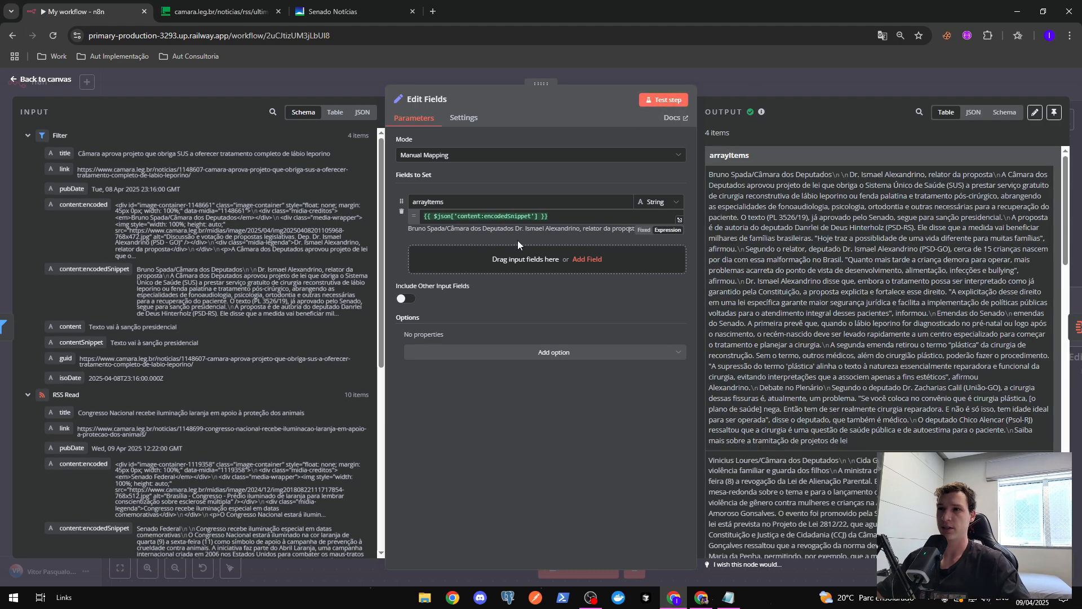
left_click(515, 217)
key("ctrl+a")
left_click(869, 354)
scroll(869, 354, "down", 6)
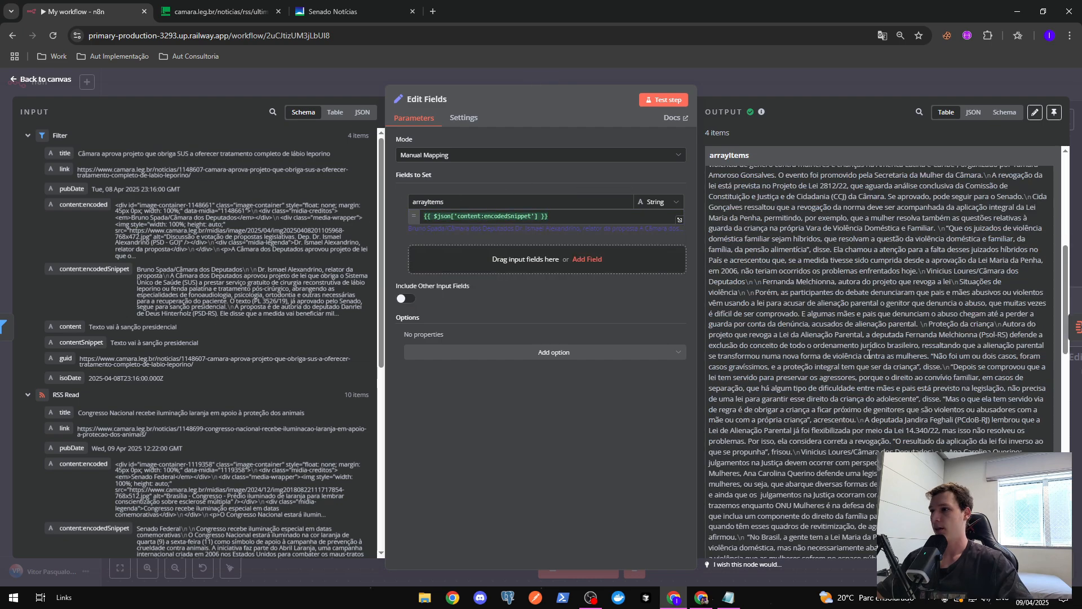
scroll(869, 354, "down", 12)
scroll(869, 354, "up", 12)
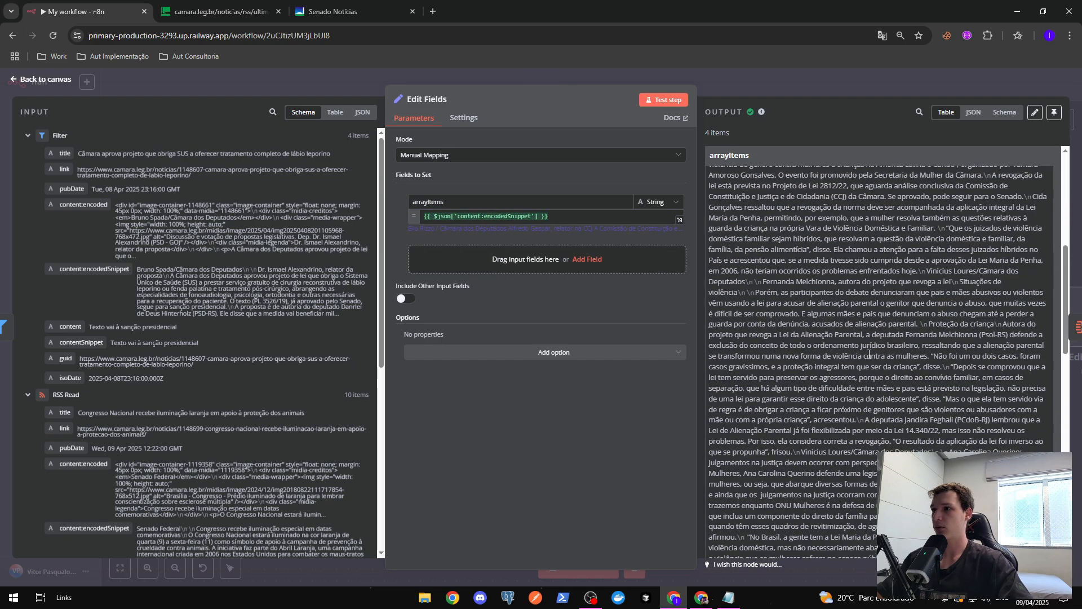
scroll(869, 354, "up", 6)
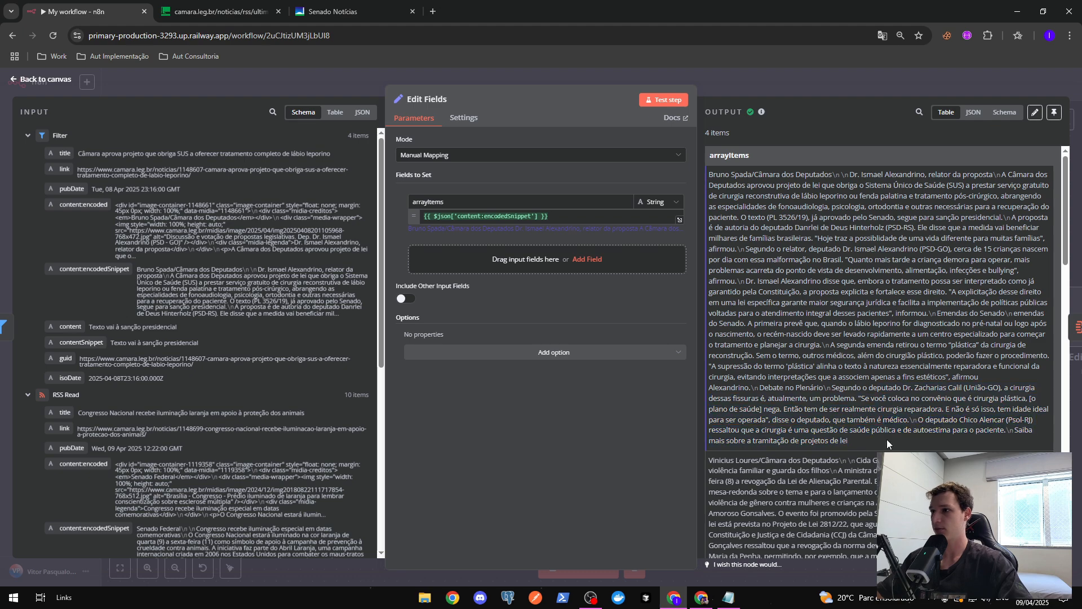
scroll(887, 443, "down", 10)
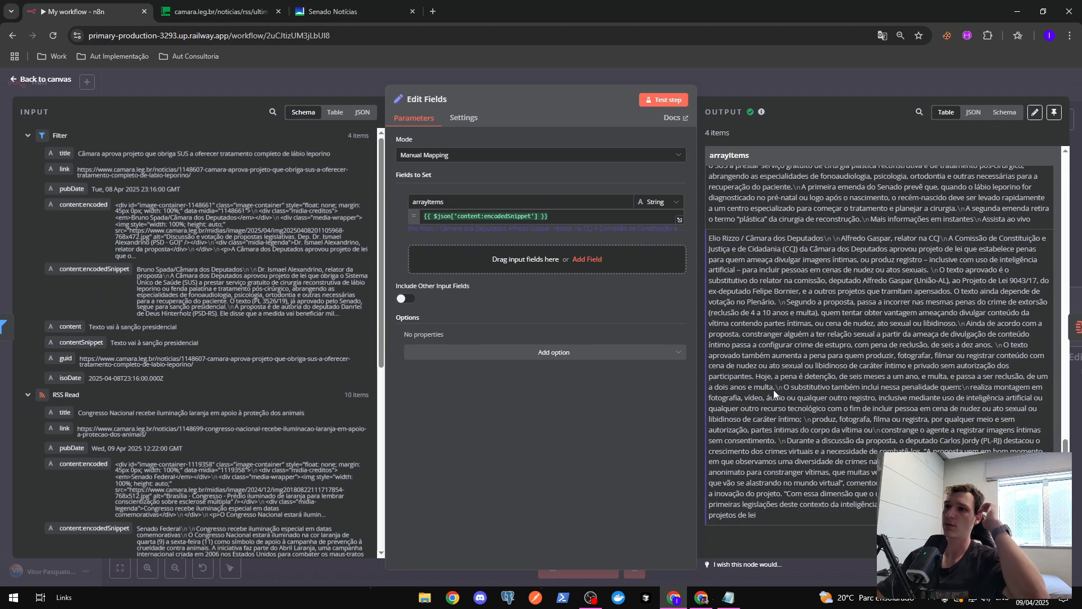
key("Escape")
Open the Aggregate node and examine its arrayItems input field name against the incoming Edit Fields items.
left_click_drag(352, 446, 316, 422)
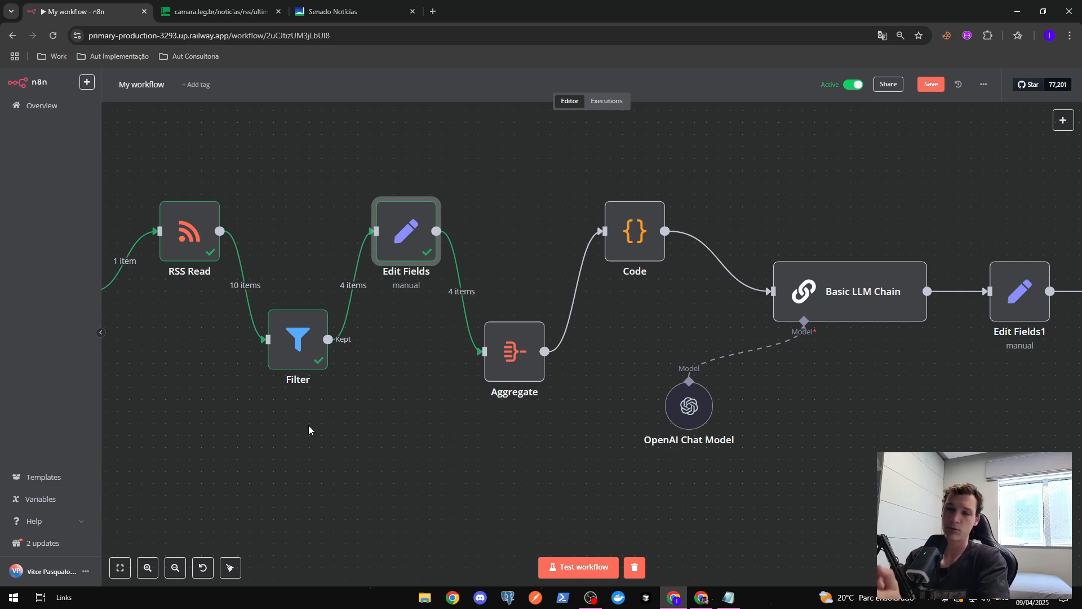
double_click(515, 351)
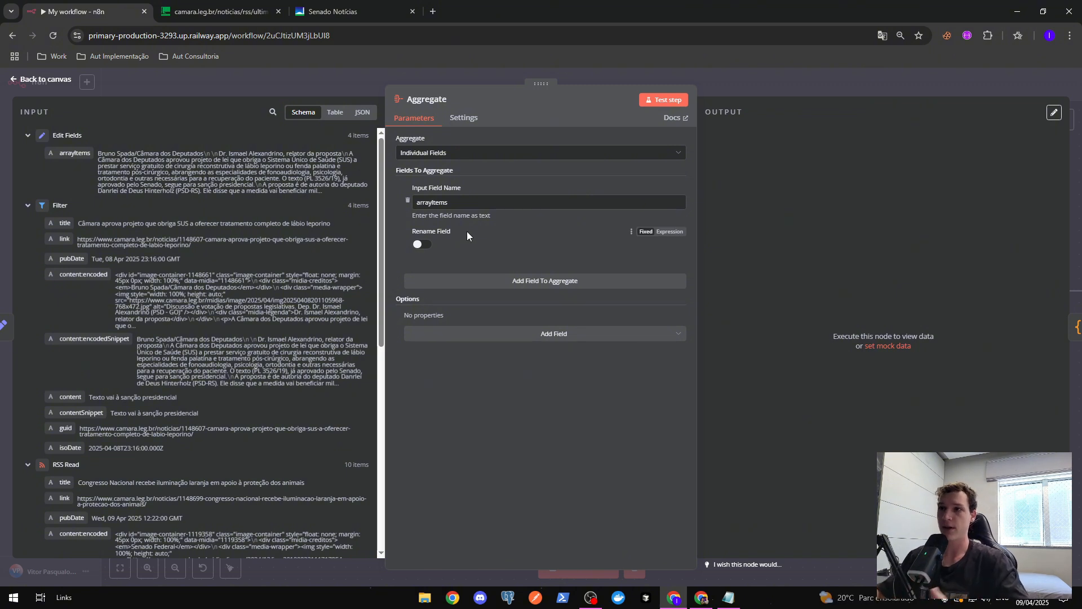
left_click_drag(473, 201, 330, 191)
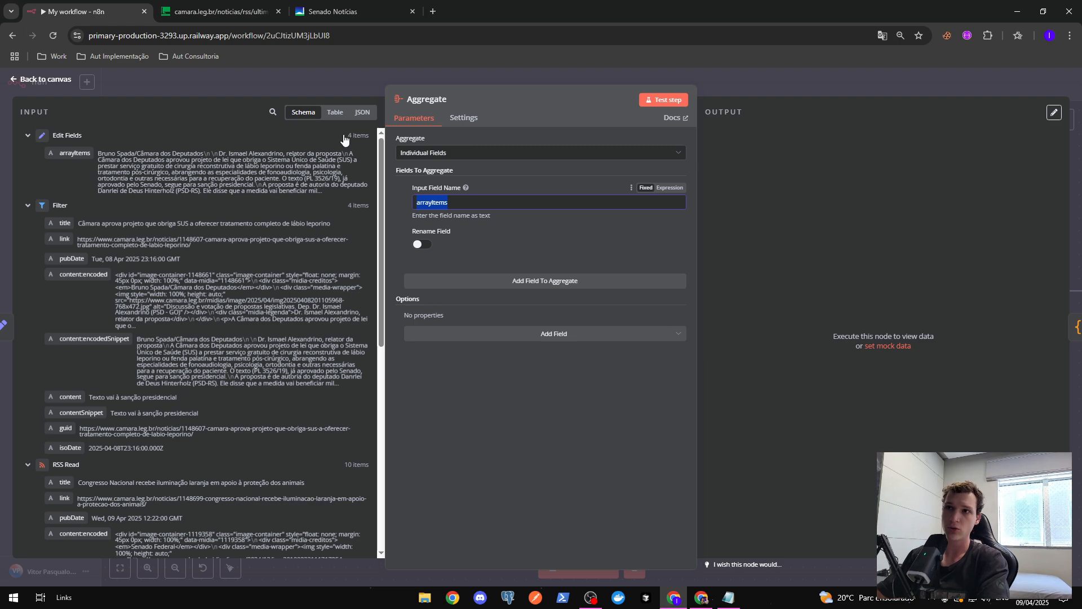
left_click_drag(344, 139, 403, 143)
left_click(553, 232)
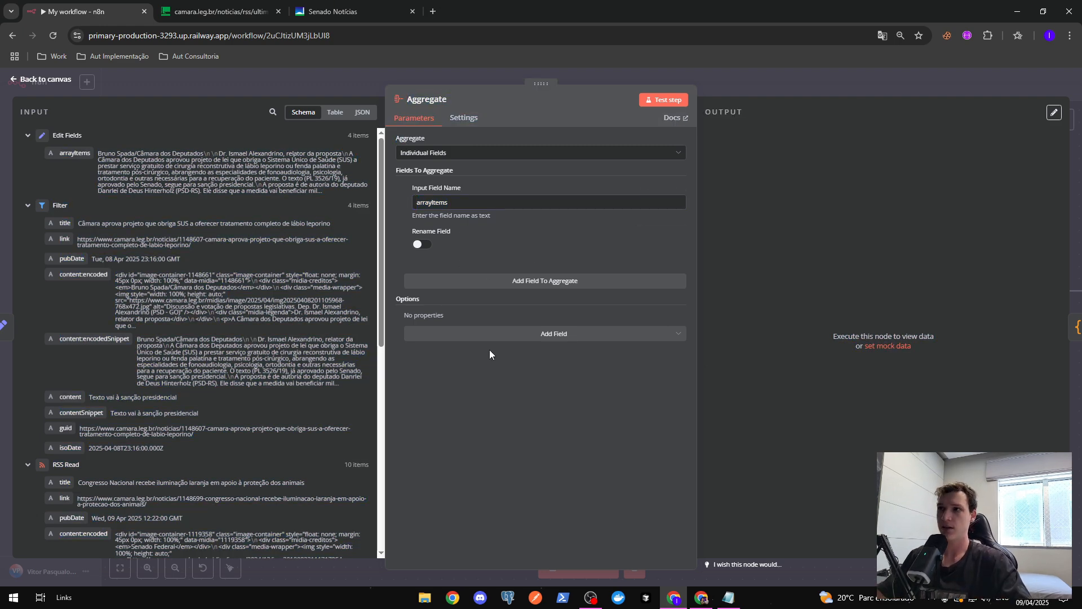
Test the Aggregate step, review every indexed entry of the combined arrayItems array, and close the node.
left_click(668, 105)
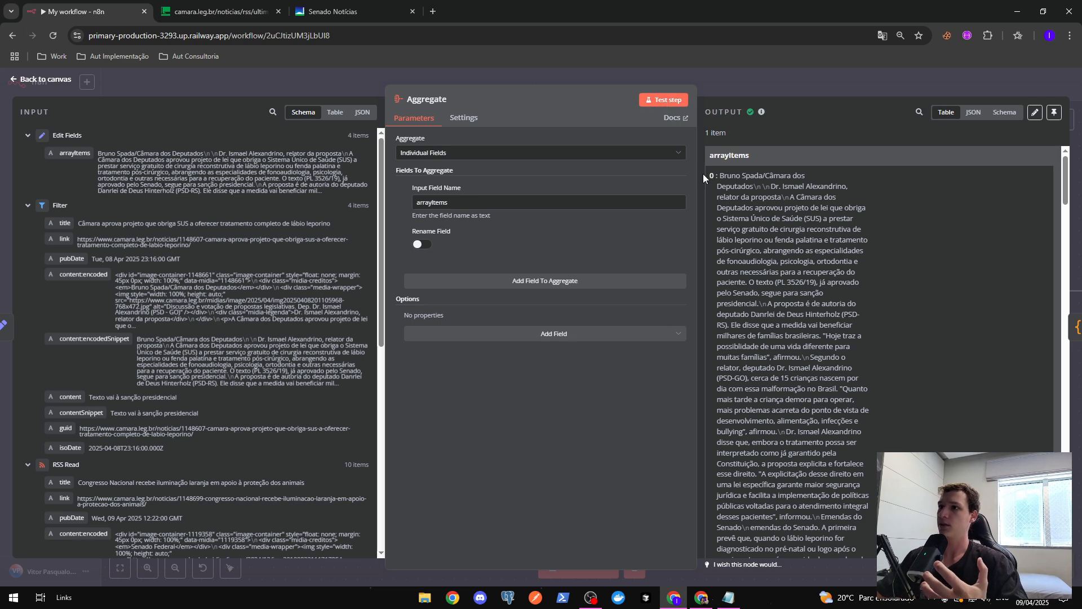
left_click_drag(708, 175, 756, 187)
scroll(755, 277, "down", 2)
scroll(755, 277, "down", 2)
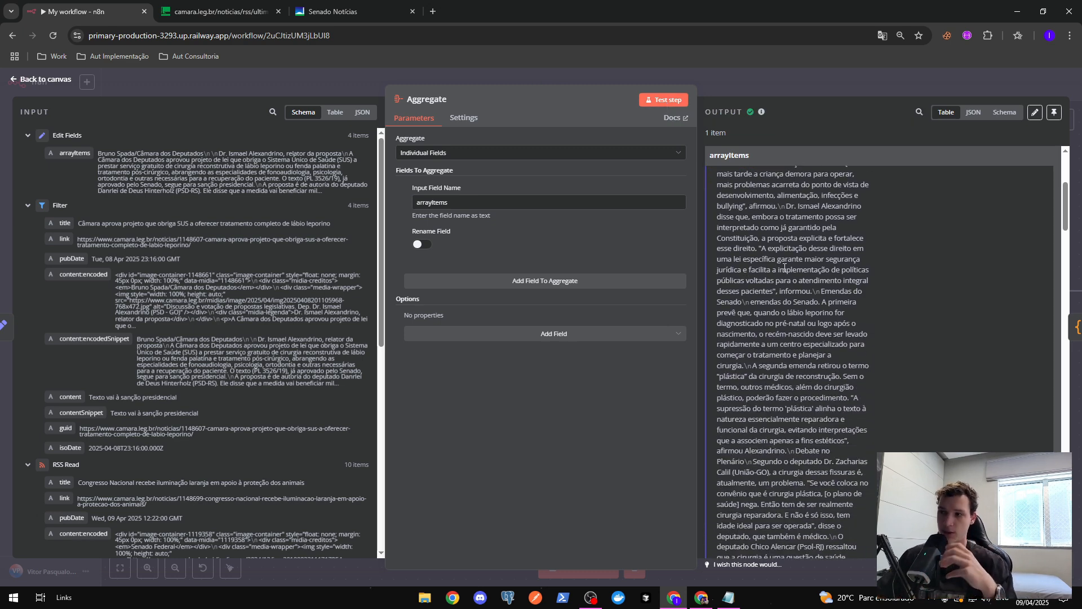
scroll(784, 269, "down", 6)
left_click_drag(709, 266, 715, 268)
scroll(811, 285, "up", 5)
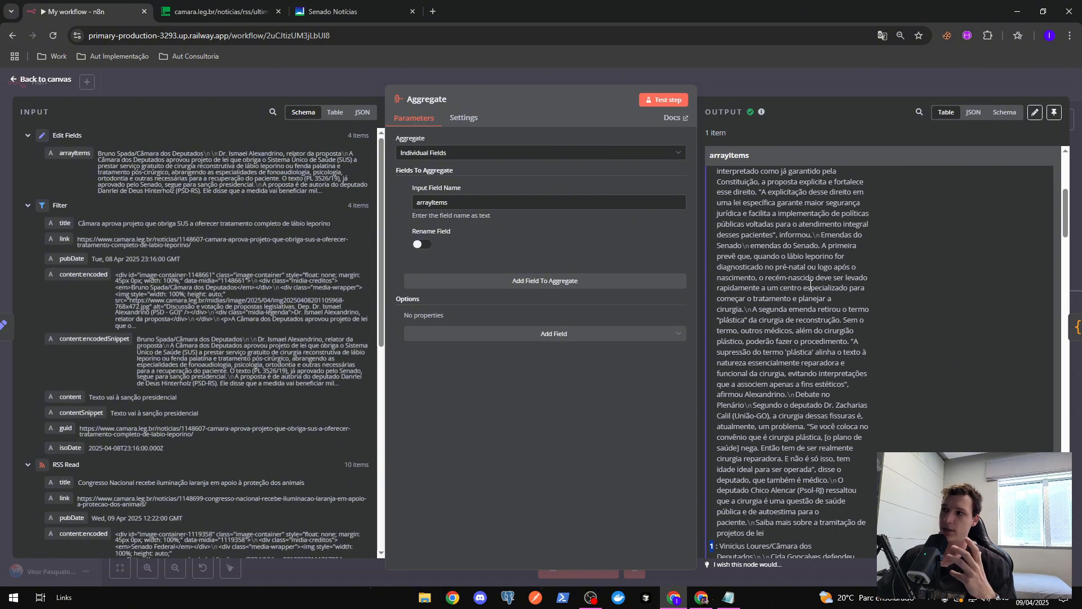
scroll(811, 284, "down", 10)
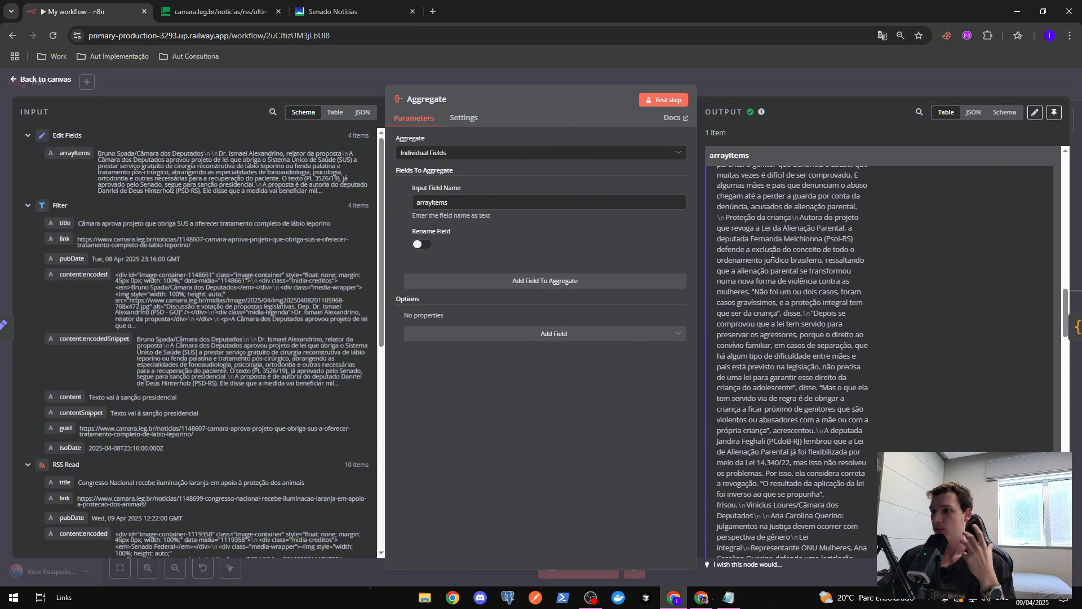
scroll(772, 252, "down", 15)
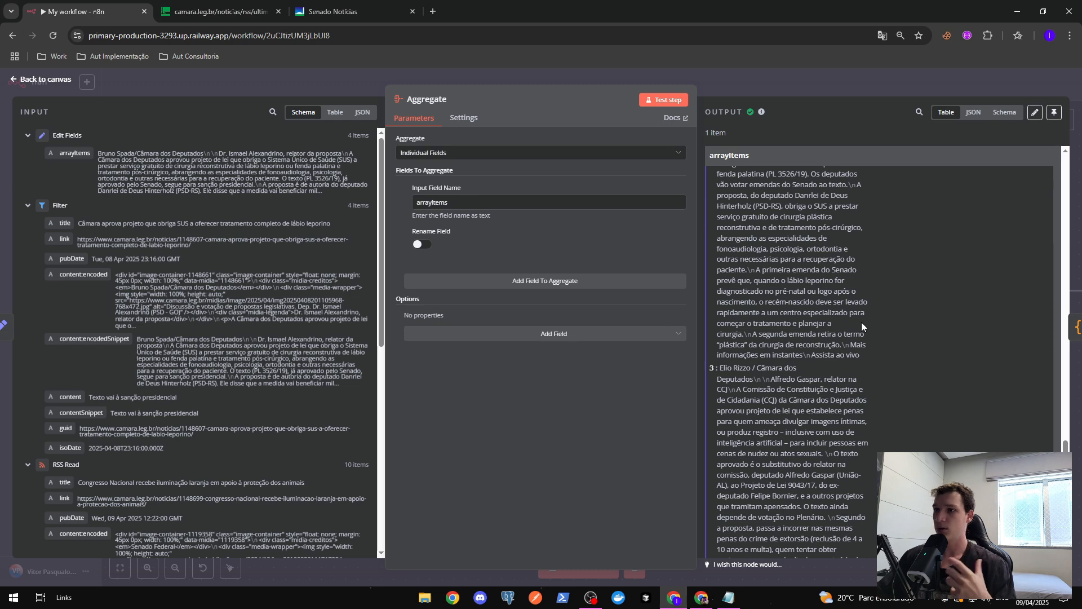
scroll(857, 332, "down", 8)
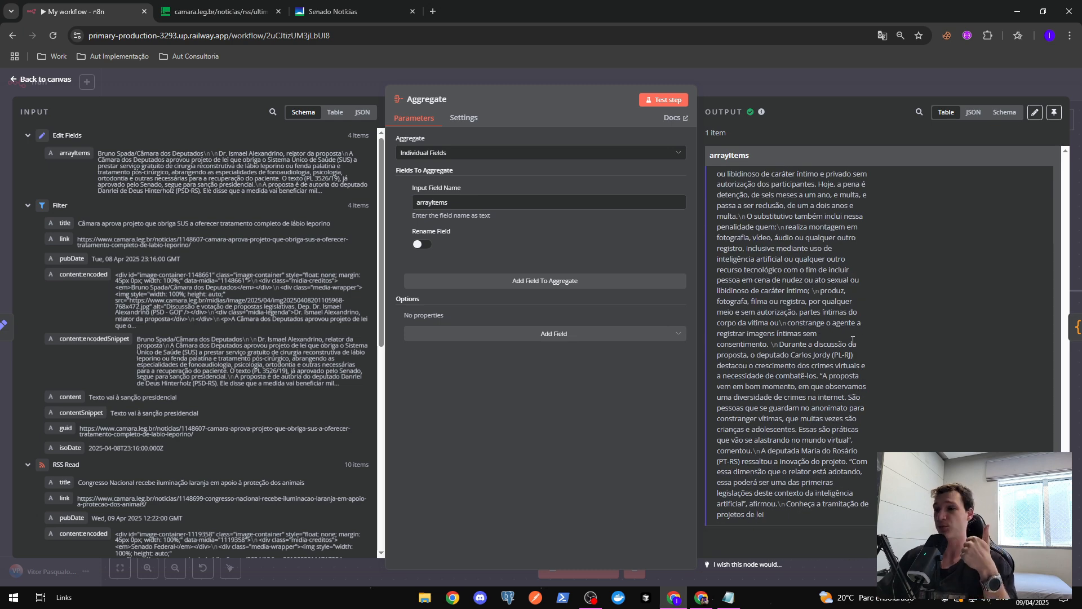
scroll(841, 359, "up", 15)
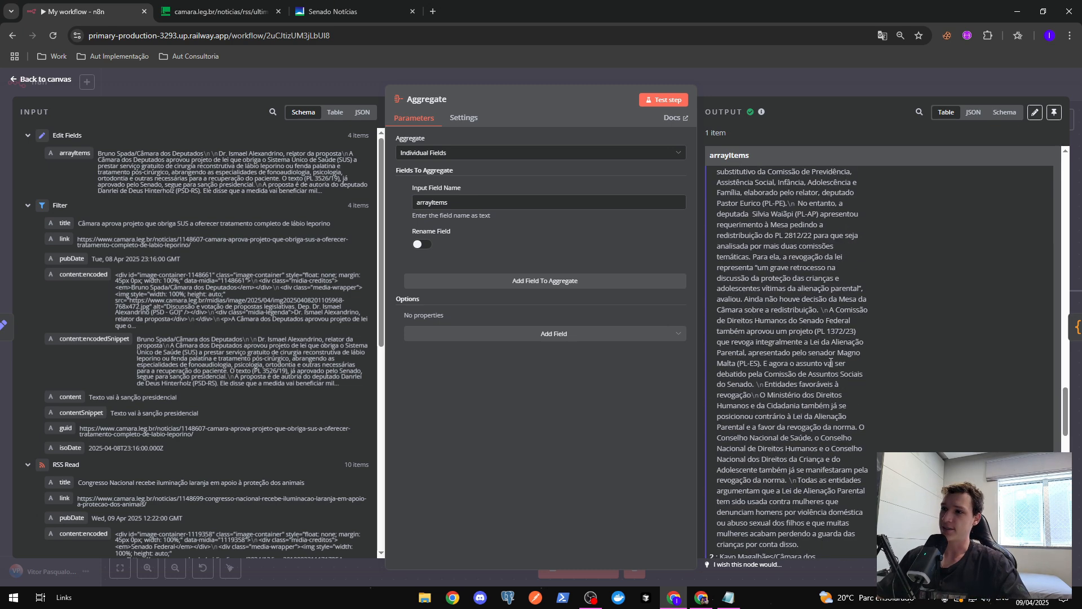
left_click(728, 89)
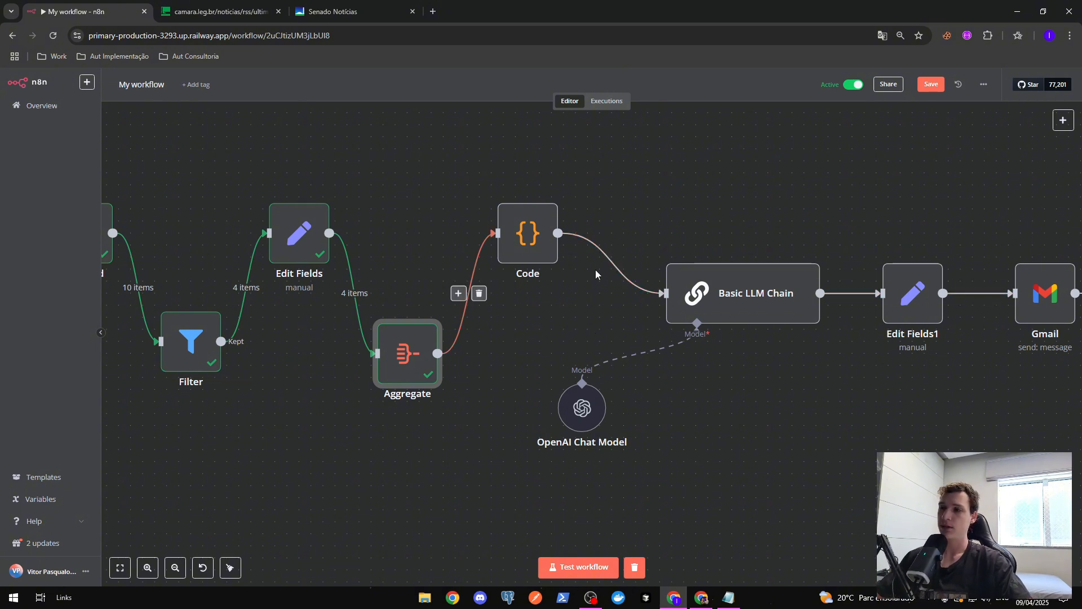
Open the Code node, look over its Python script, and view the available language options without changing the selection.
double_click(526, 233)
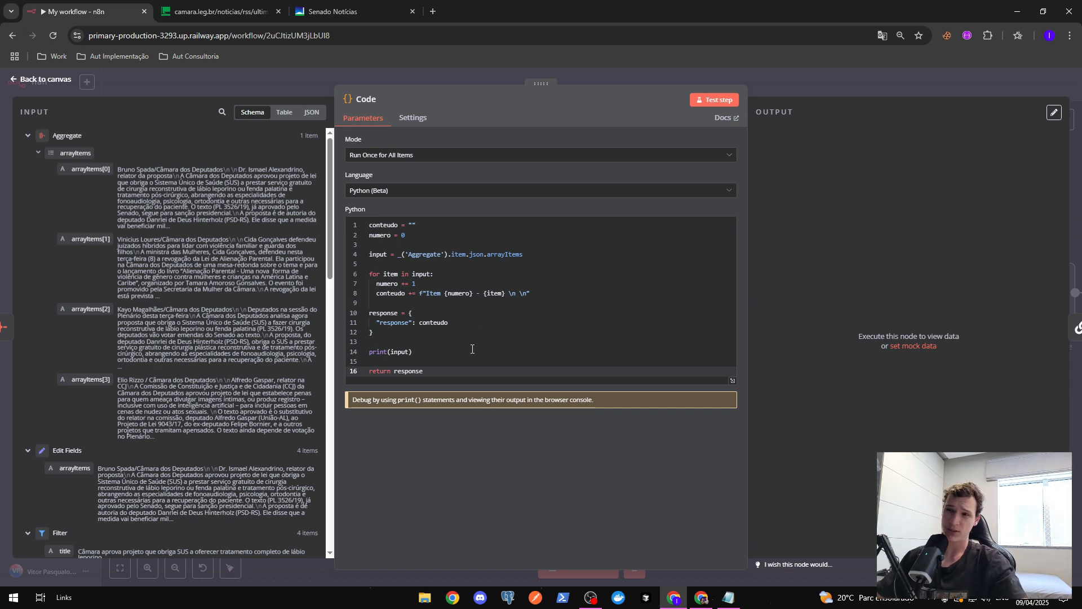
left_click_drag(453, 376, 361, 240)
left_click(520, 352)
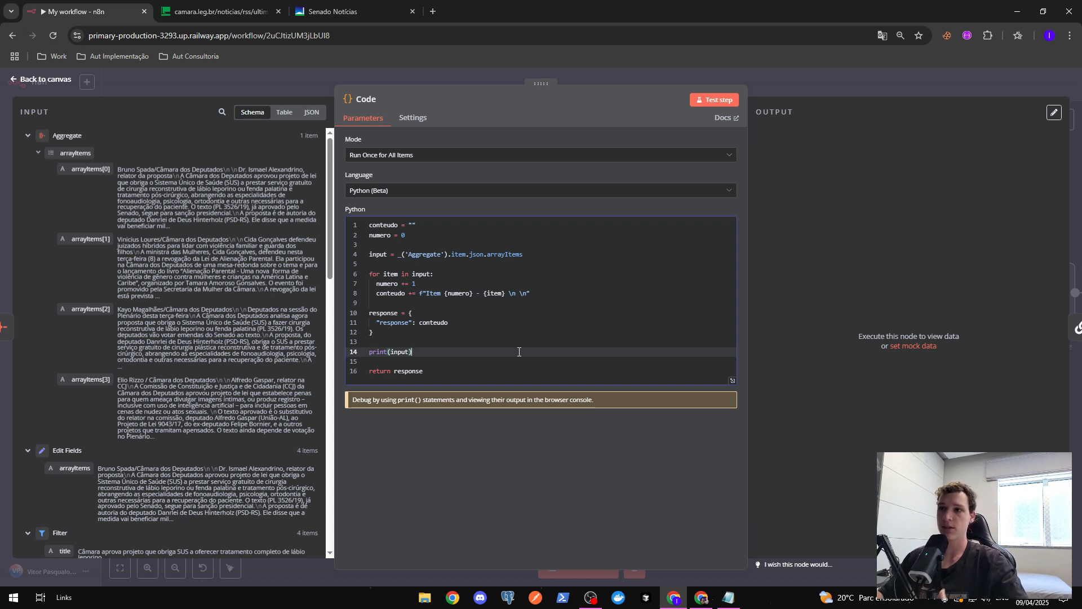
left_click(498, 195)
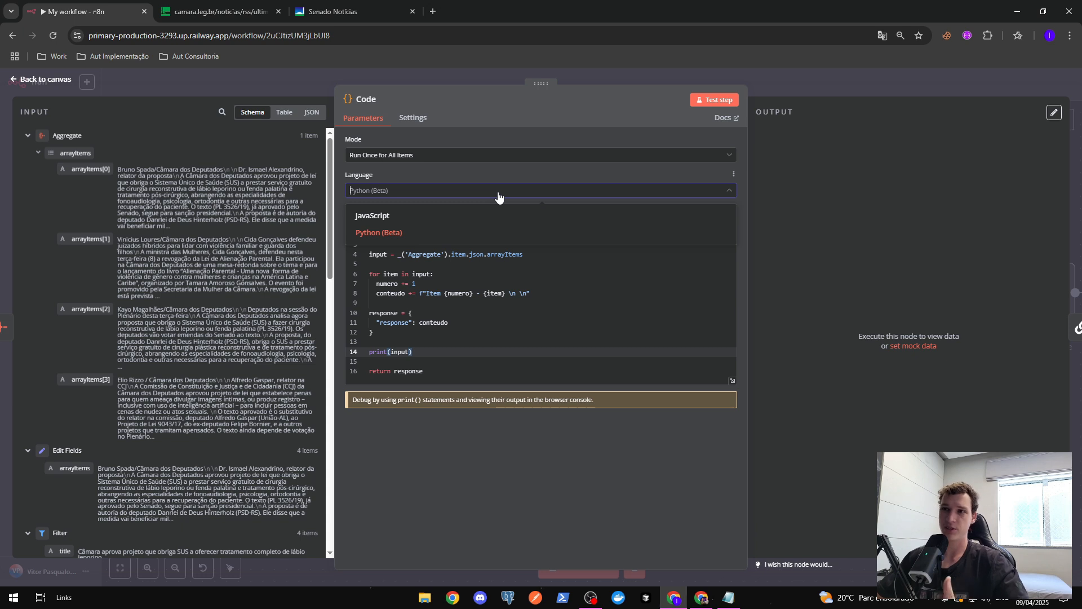
left_click(499, 194)
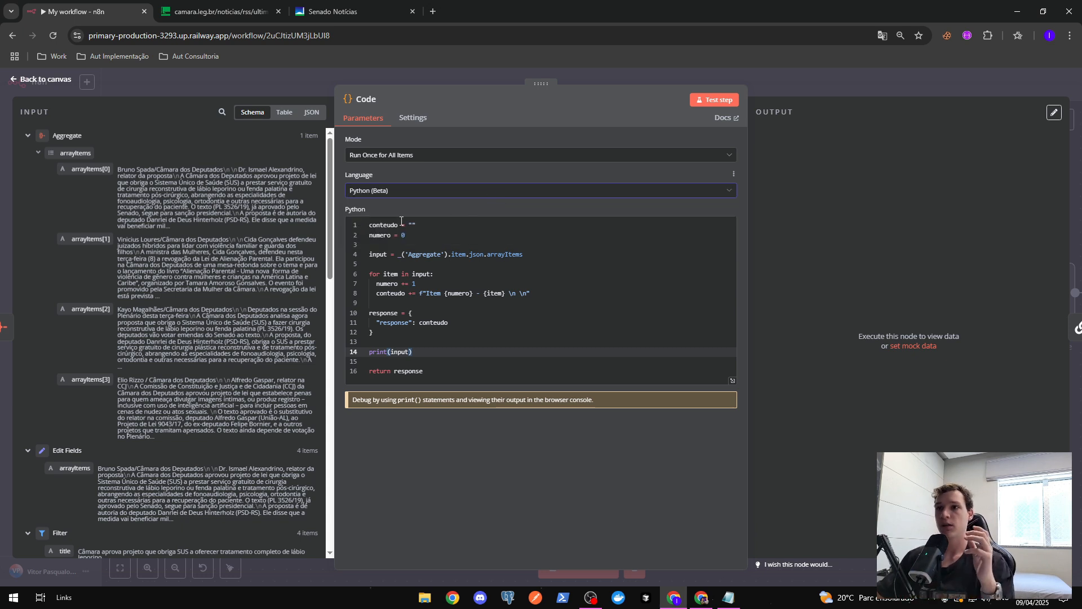
Examine the script's conteudo and numero variables, the counter increment, and the input assignment from the Aggregate node's arrayItems.
left_click_drag(430, 226, 343, 235)
left_click_drag(417, 284, 373, 283)
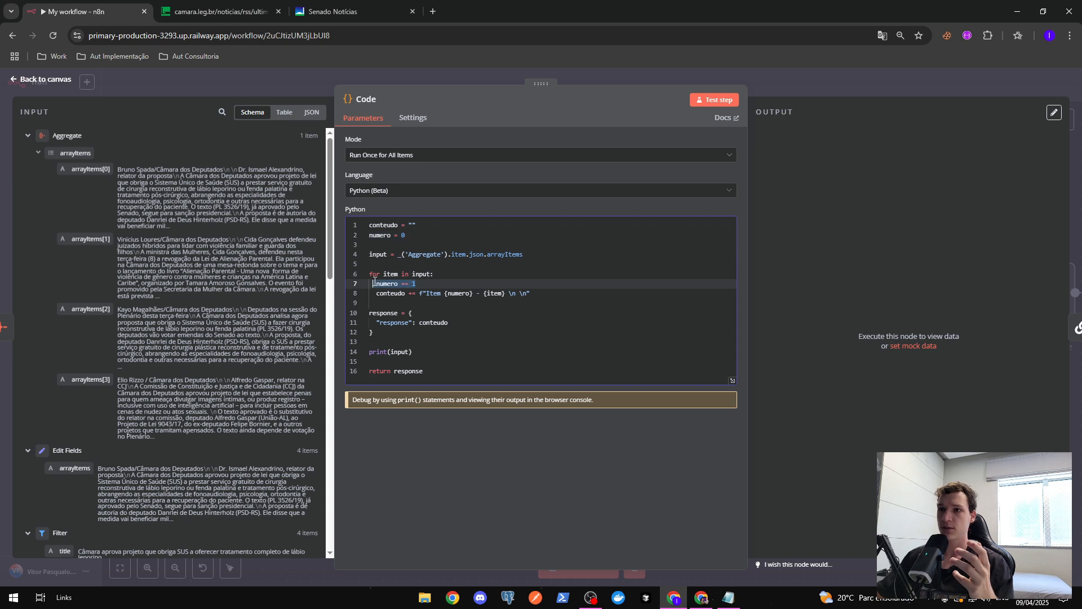
left_click(539, 285)
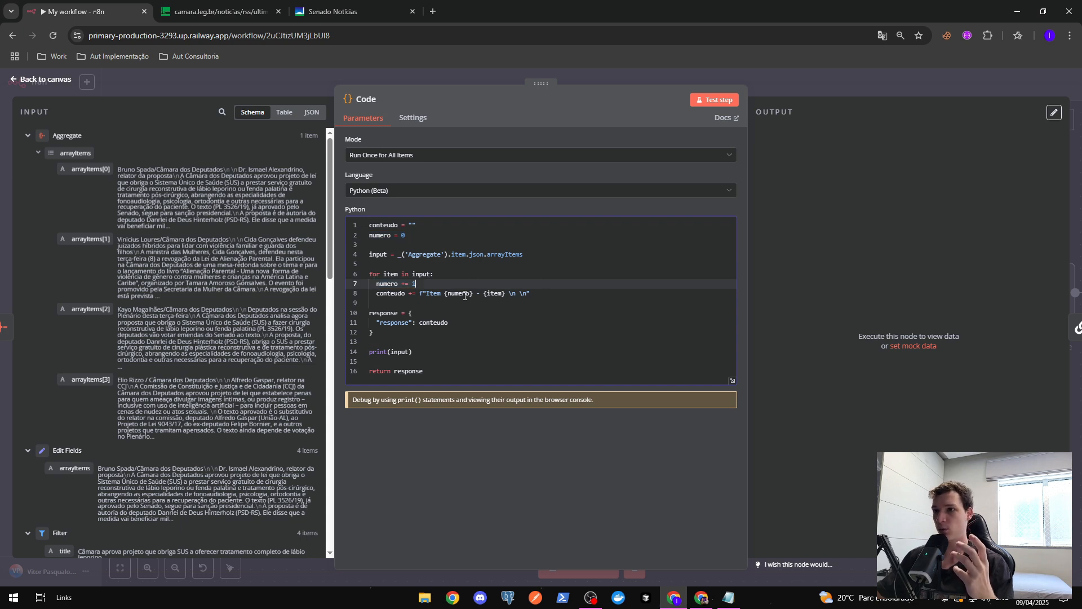
double_click(377, 253)
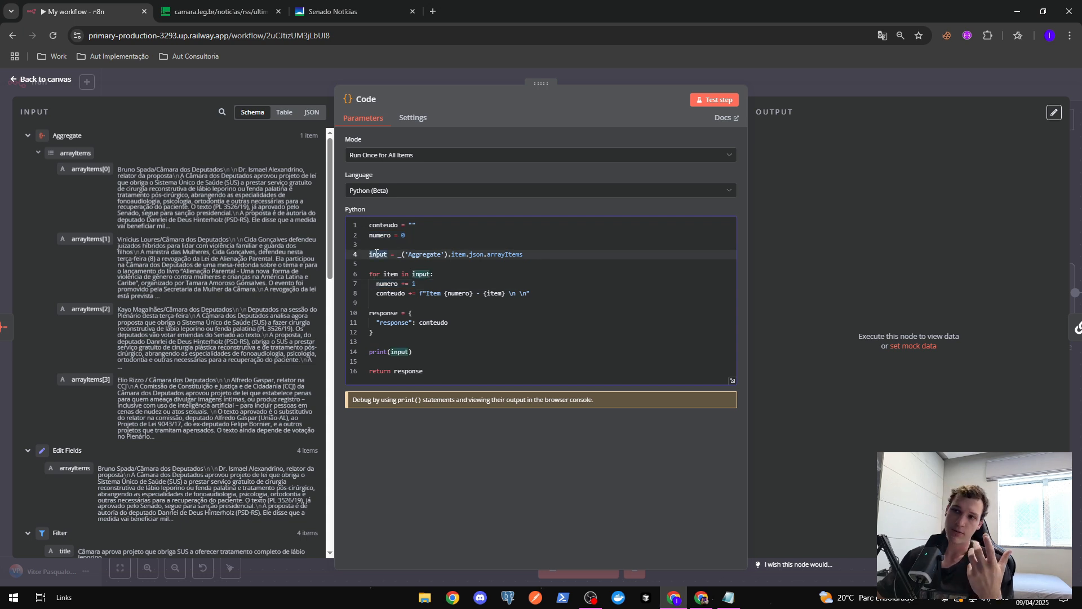
left_click_drag(524, 254, 396, 254)
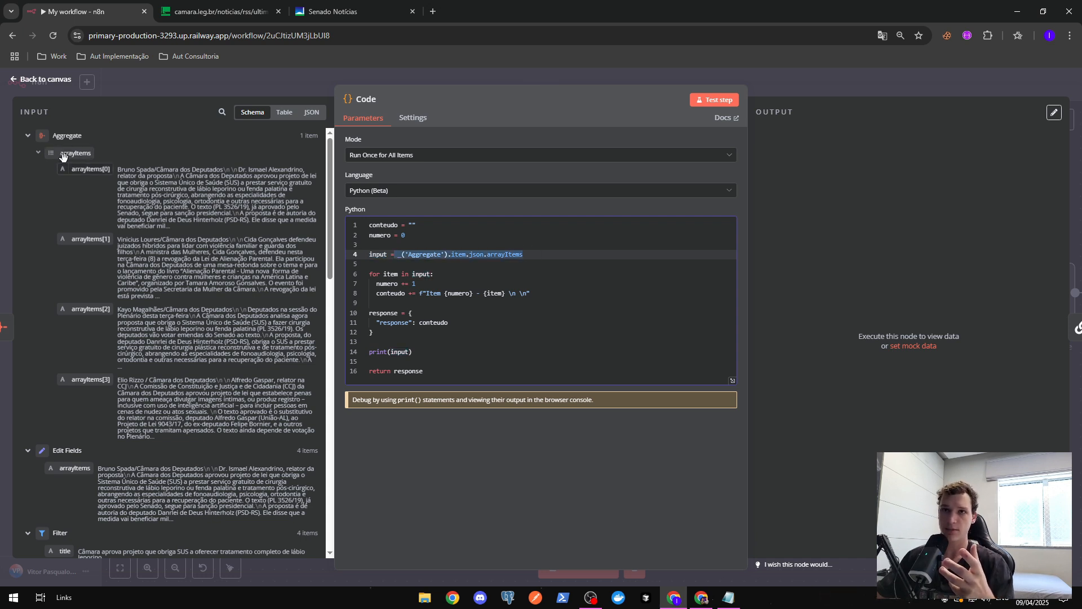
Examine the for loop that appends each numbered item to conteudo, and the response dictionary that wraps the text.
left_click_drag(434, 274, 544, 291)
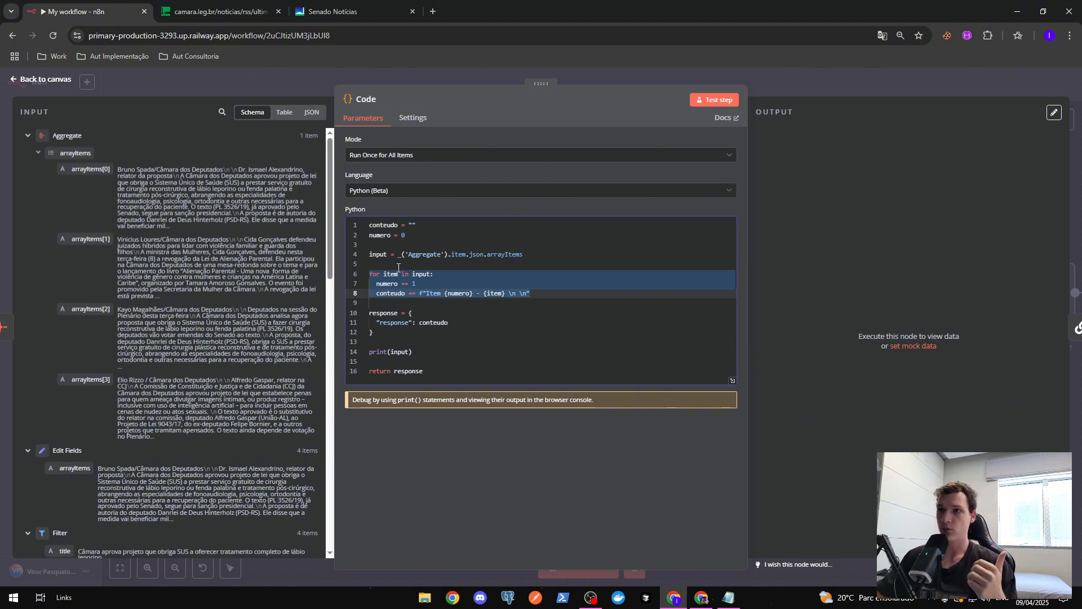
double_click(380, 233)
double_click(382, 226)
left_click_drag(426, 294, 473, 294)
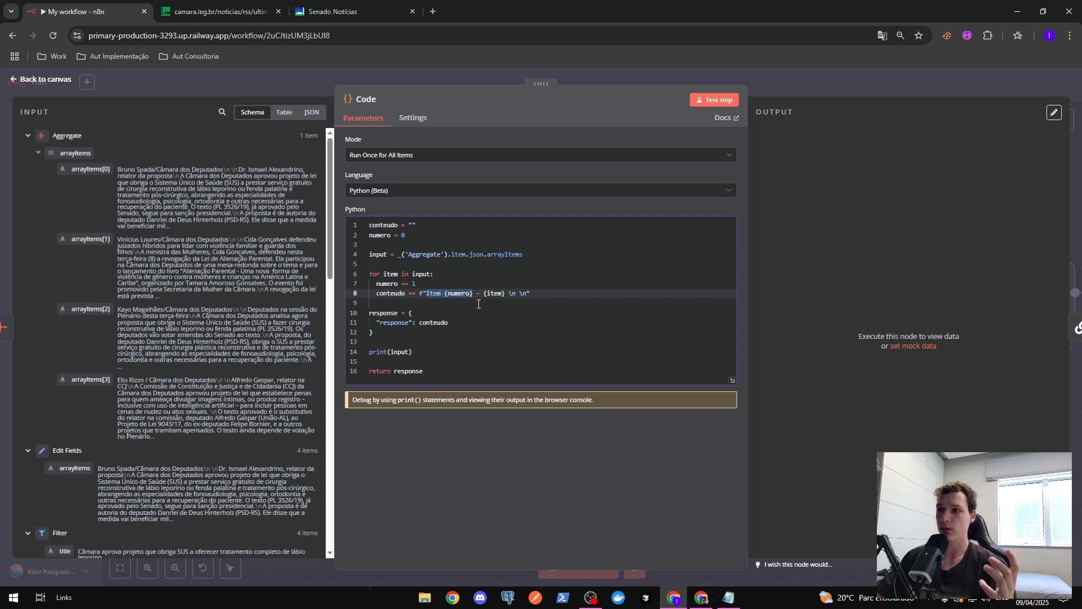
left_click_drag(483, 294, 505, 295)
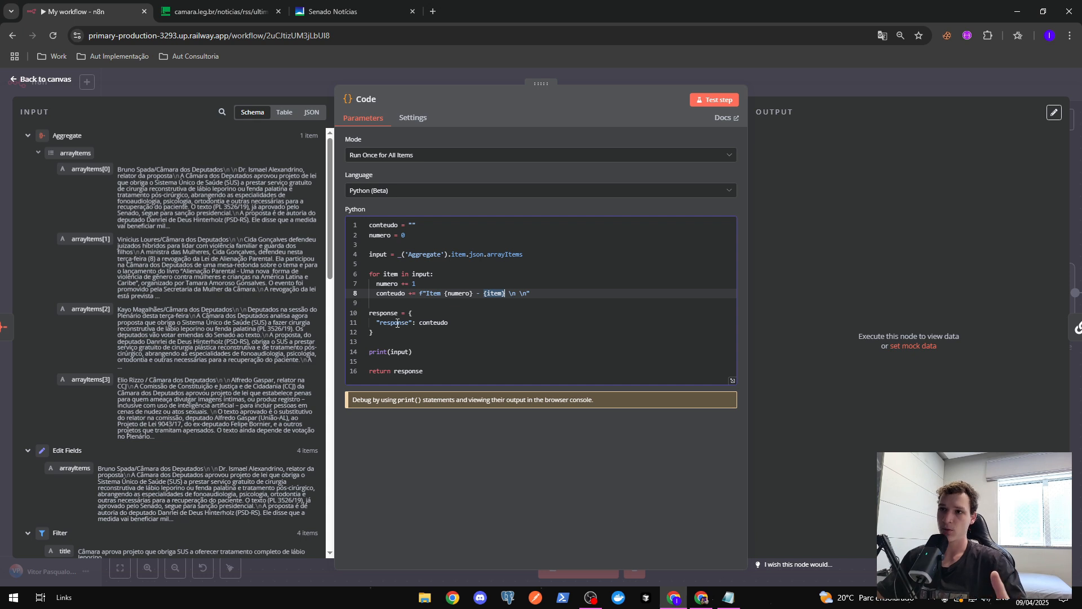
left_click_drag(409, 313, 415, 331)
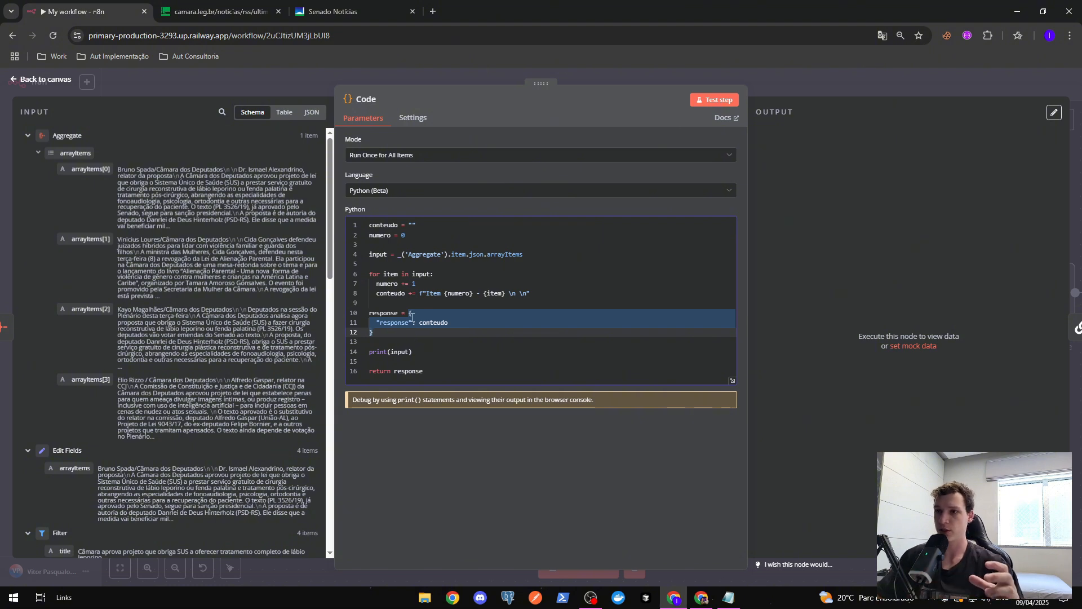
Look over the response dictionary and delete the print(input) line from the Code node's Python script.
mouse_move(406, 332)
left_mouse_down()
mouse_move(388, 316)
mouse_move(409, 313)
left_mouse_up()
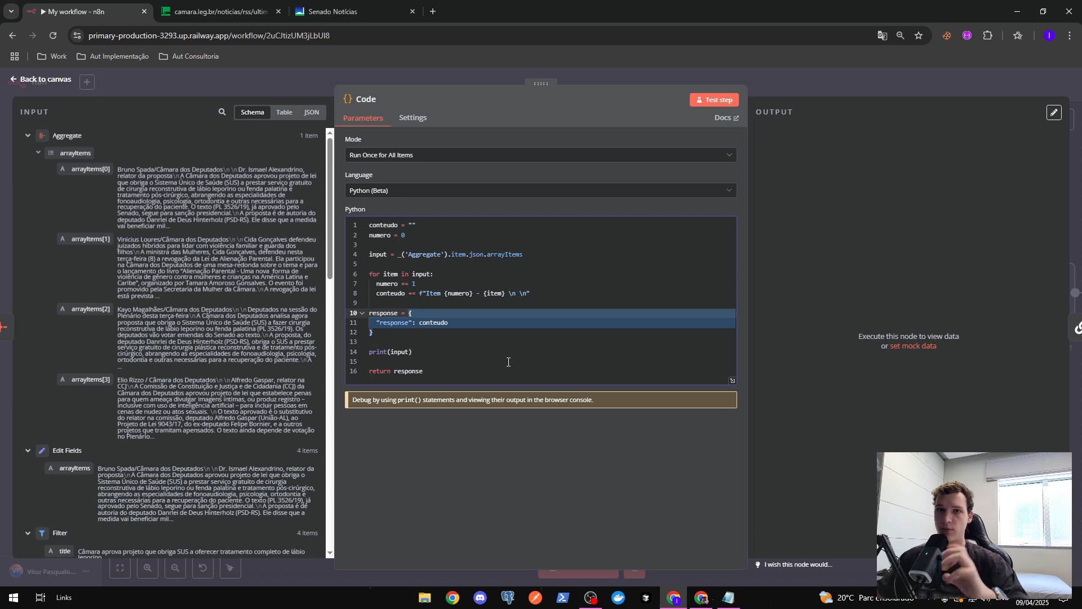
left_click_drag(445, 354, 333, 354)
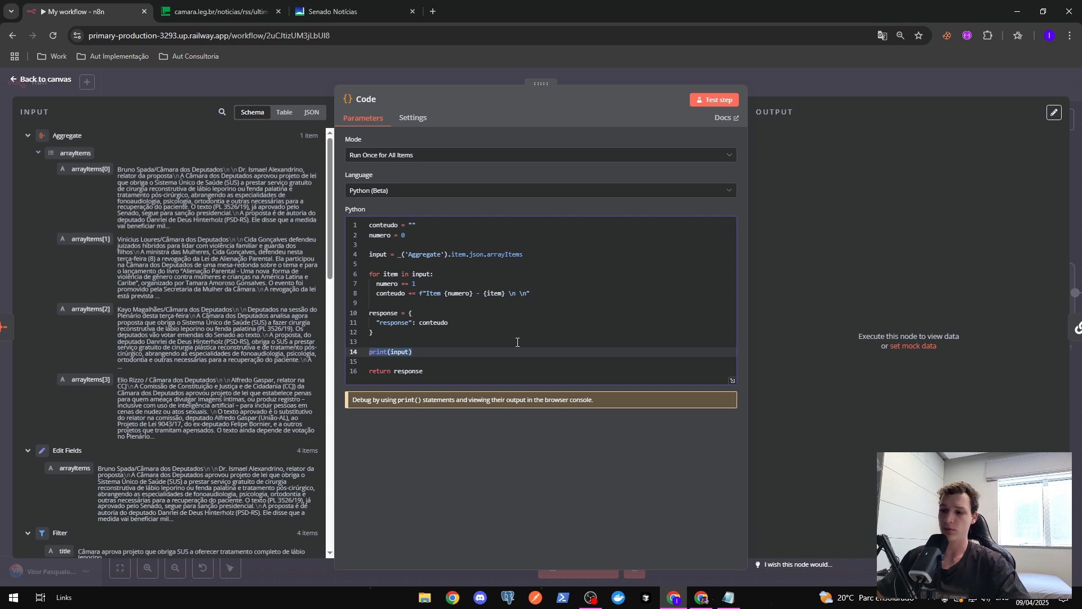
key("BackSpace")
key("BackSpace")
key("BackSpace")
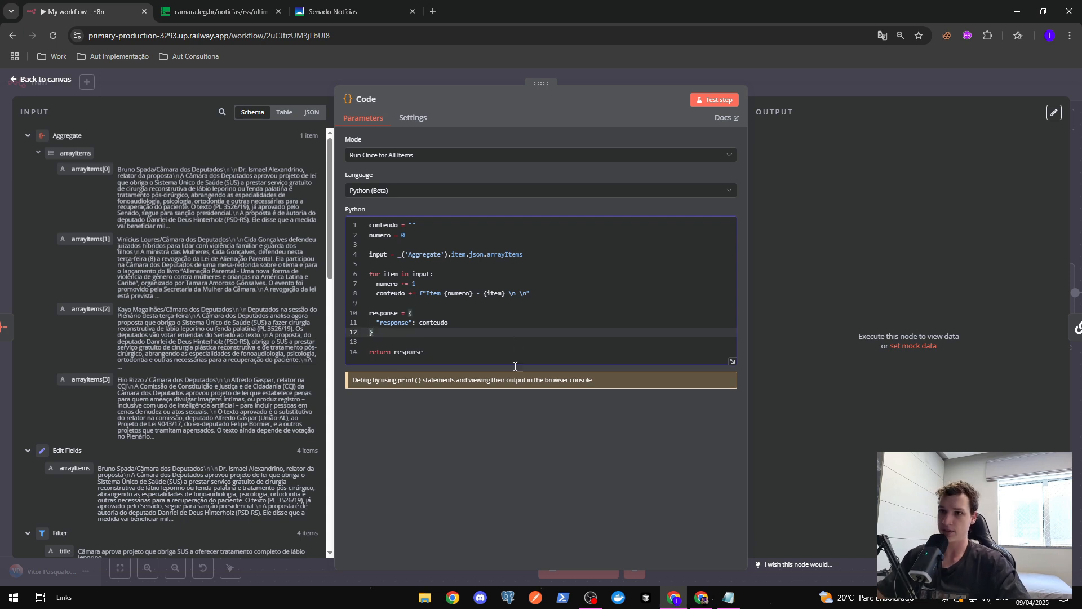
Test the Code step and look through the numbered items in its response output.
left_click_drag(451, 354, 292, 344)
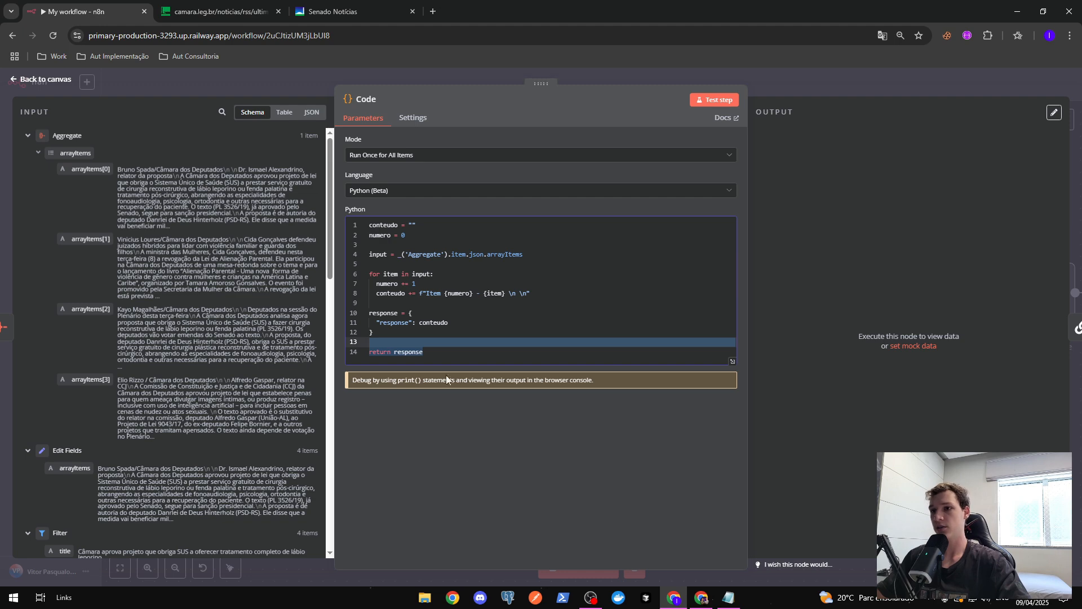
left_click(380, 315)
left_click(715, 99)
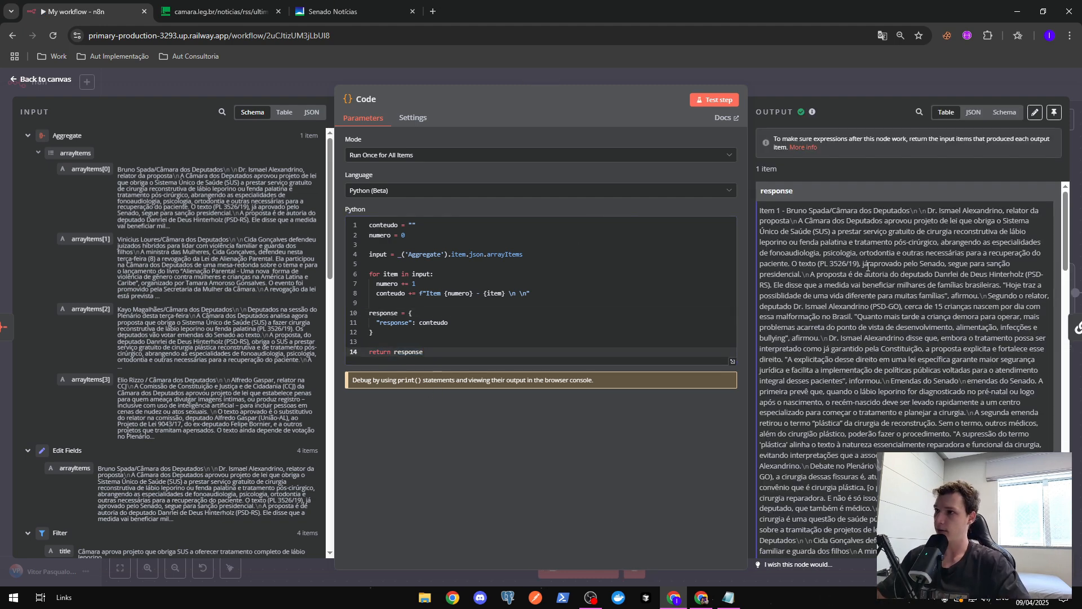
left_click_drag(783, 212, 760, 212)
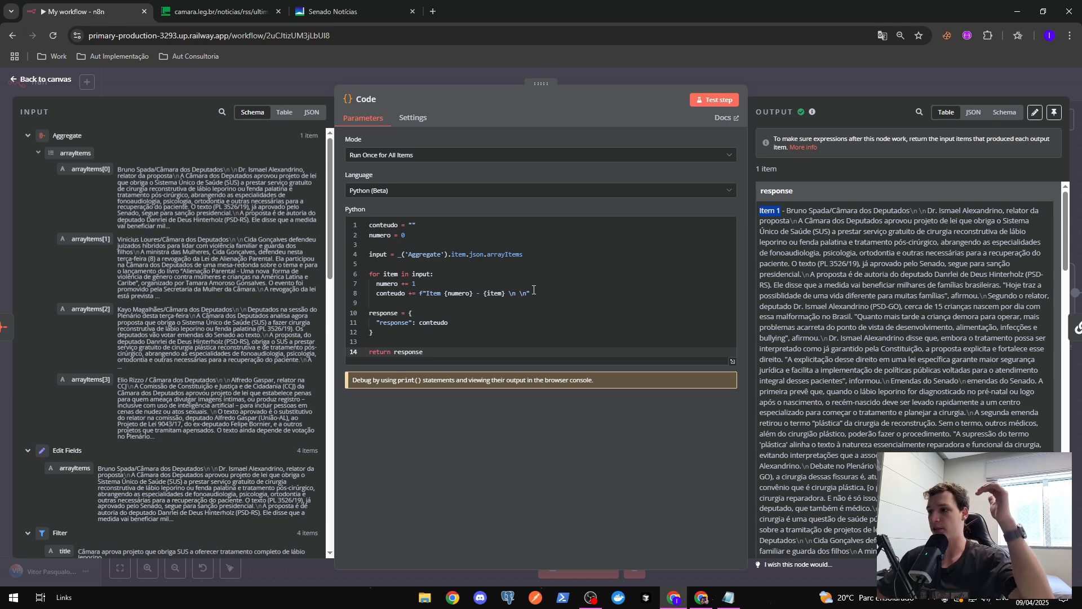
scroll(1033, 326, "down", 4)
scroll(1031, 327, "down", 5)
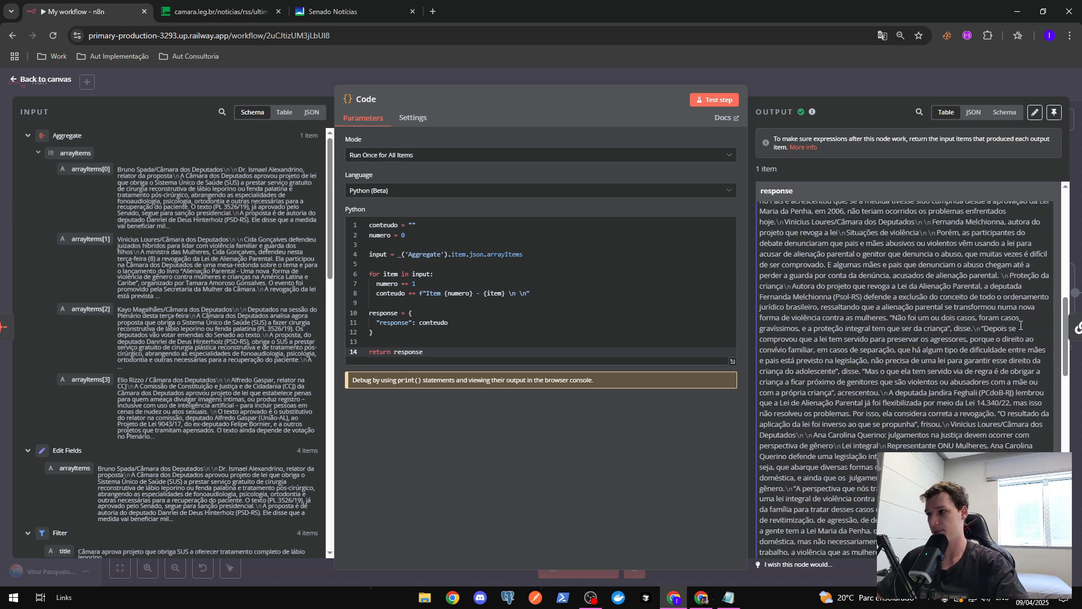
scroll(1032, 329, "up", 9)
Search the response output for "item 1" and "item 4", look through its full text, and close the node and the search.
key("ctrl+f")
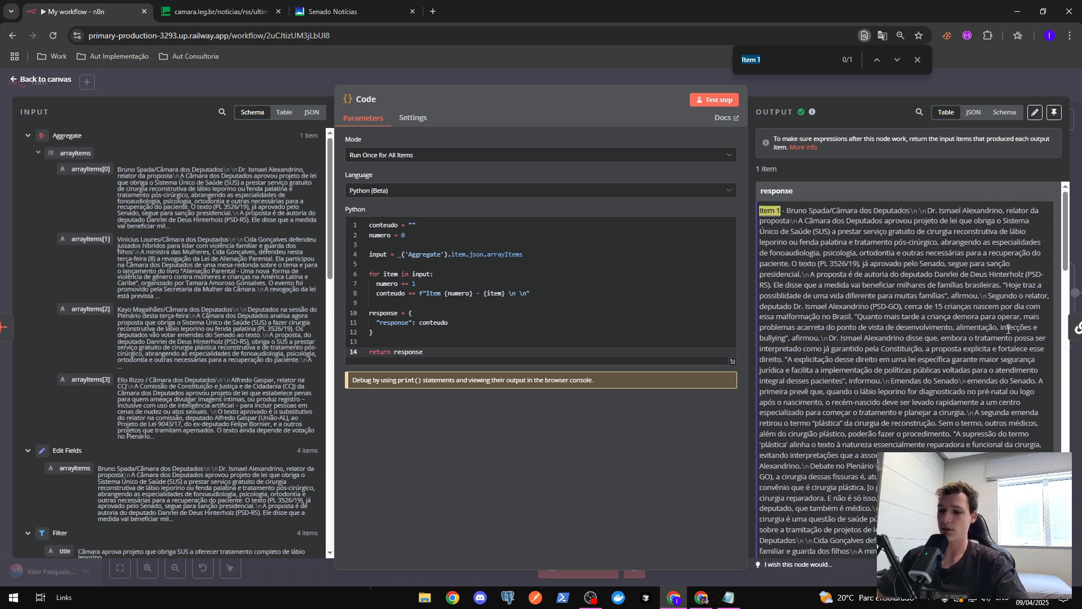
type("item 1")
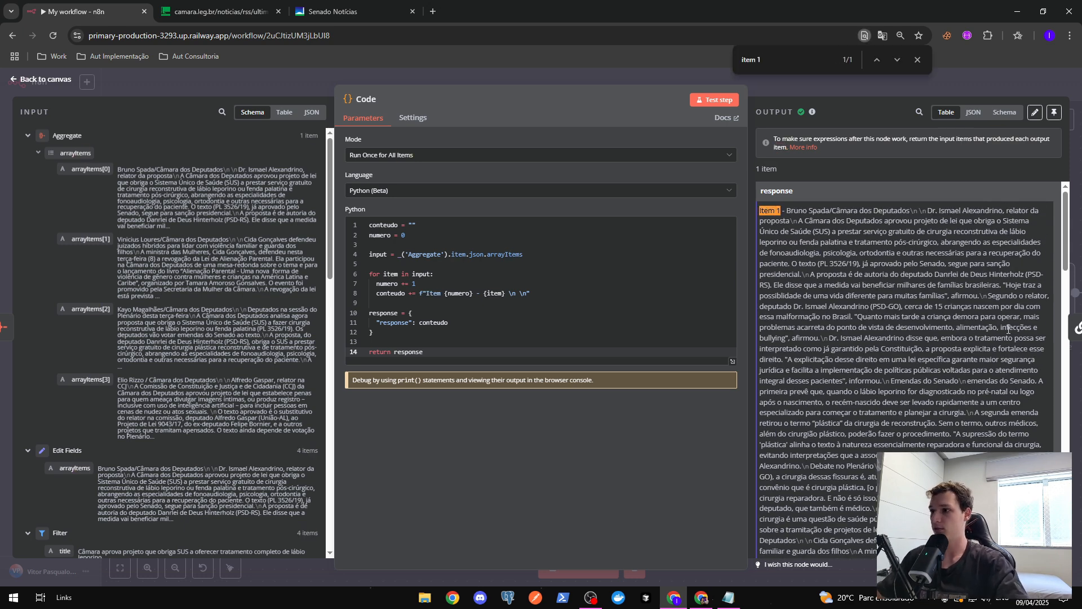
key("BackSpace")
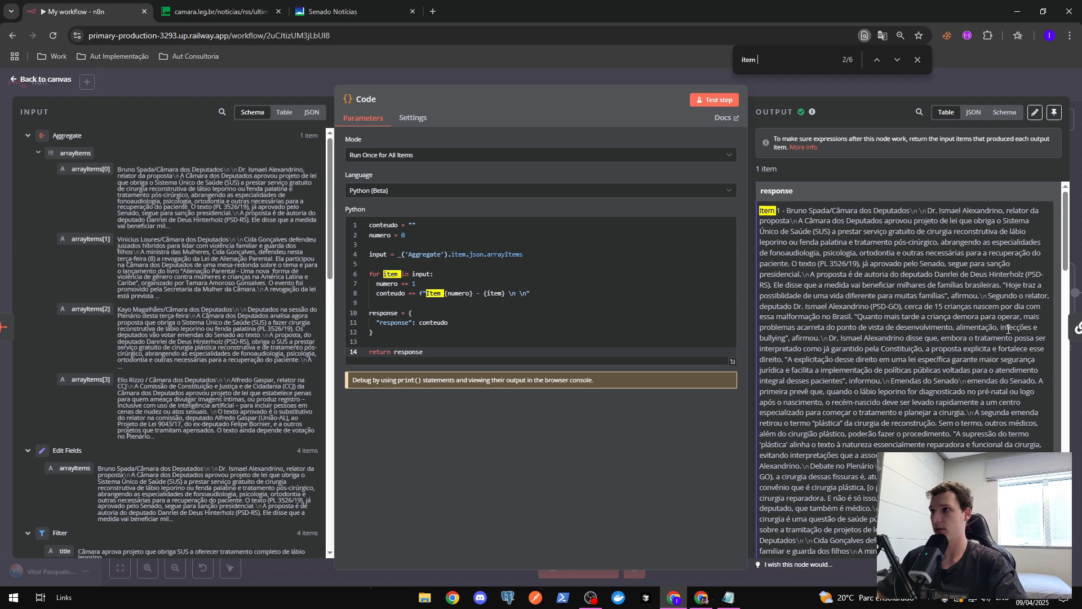
type("3")
key("BackSpace")
type("4")
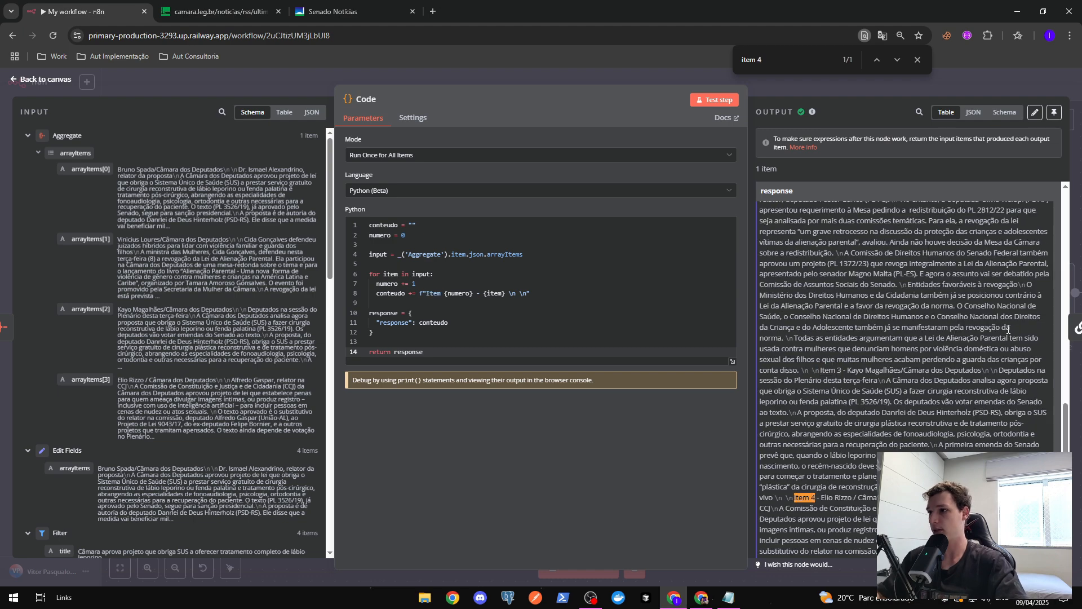
scroll(1008, 330, "up", 15)
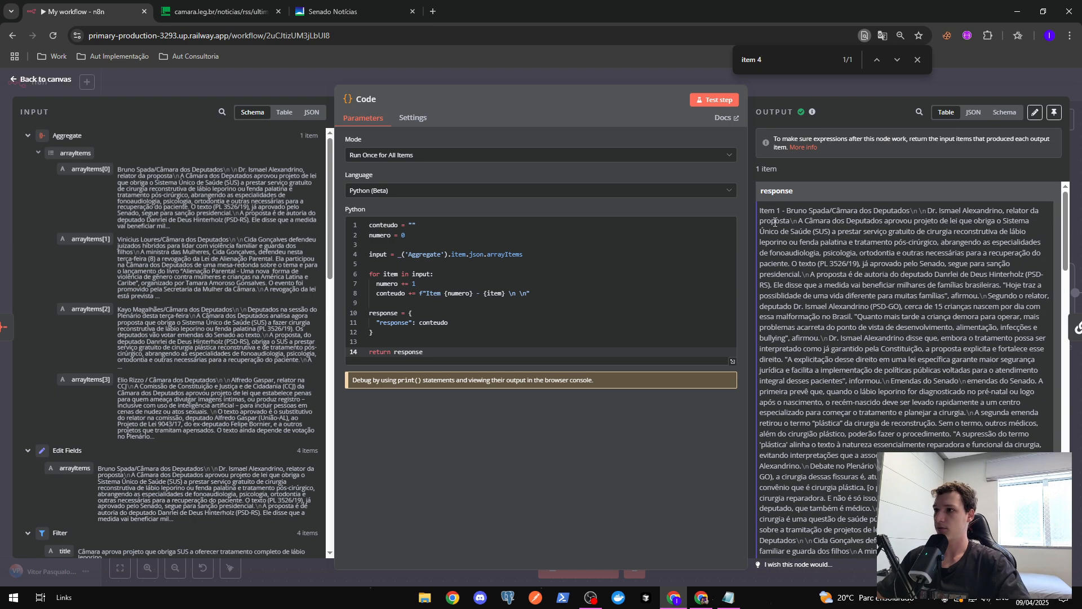
left_click_drag(762, 211, 873, 533)
scroll(905, 430, "down", 13)
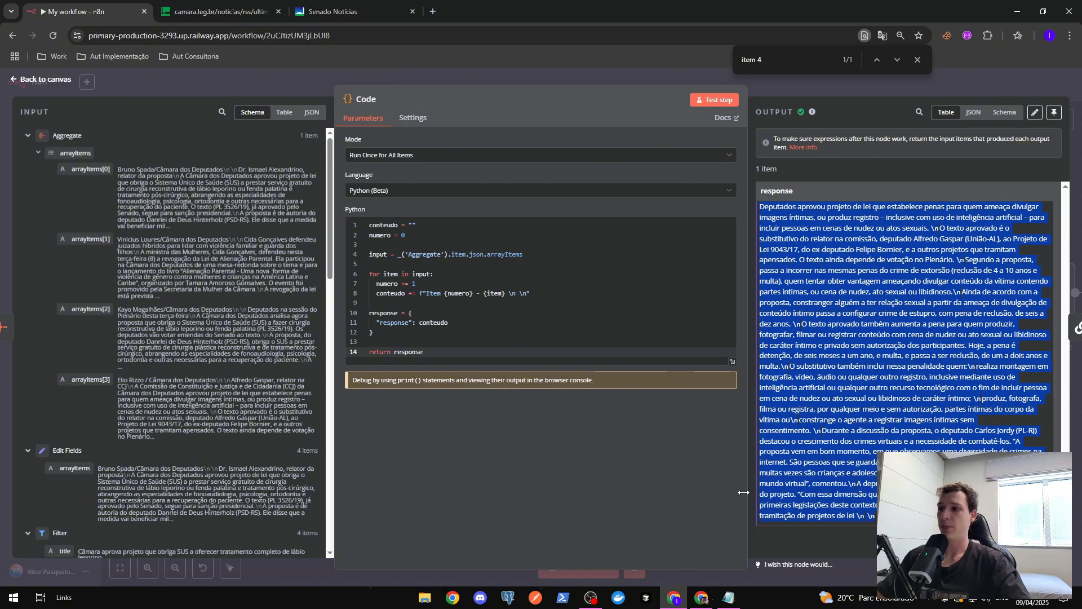
left_click(631, 74)
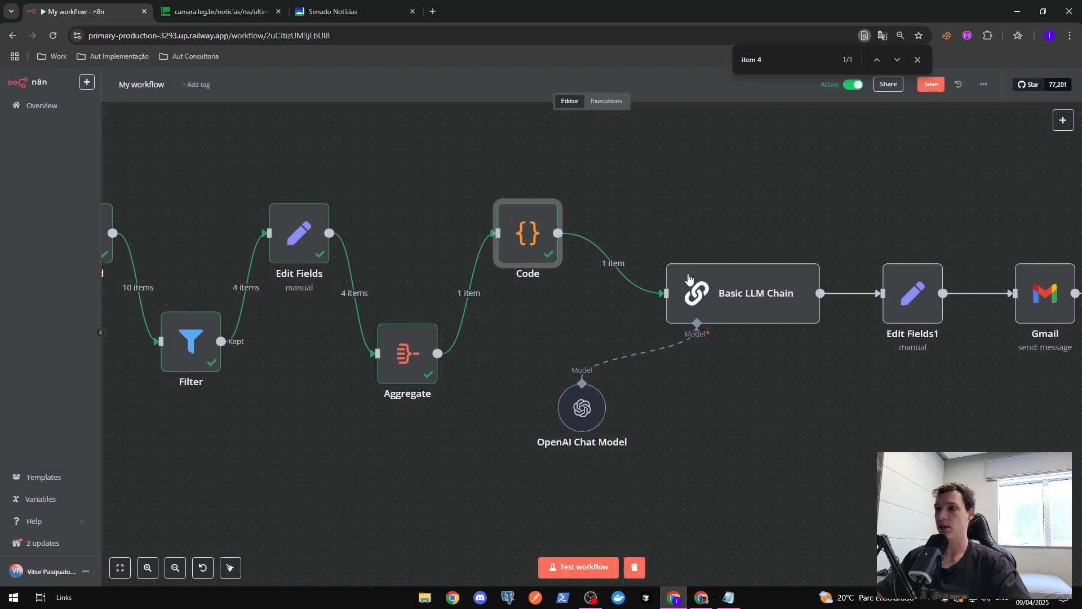
left_click_drag(604, 207, 940, 398)
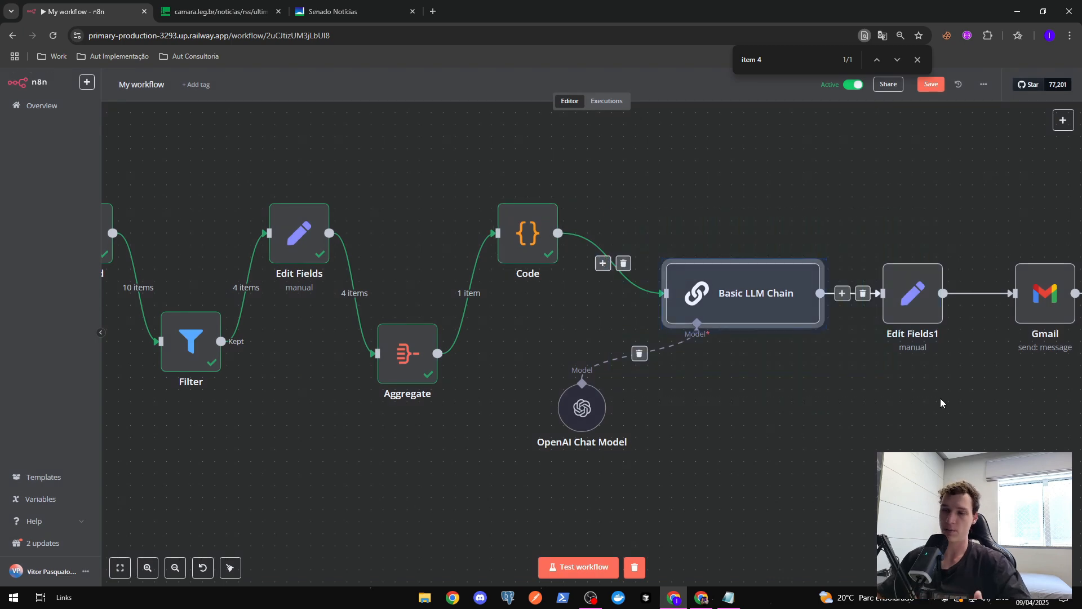
left_click(918, 60)
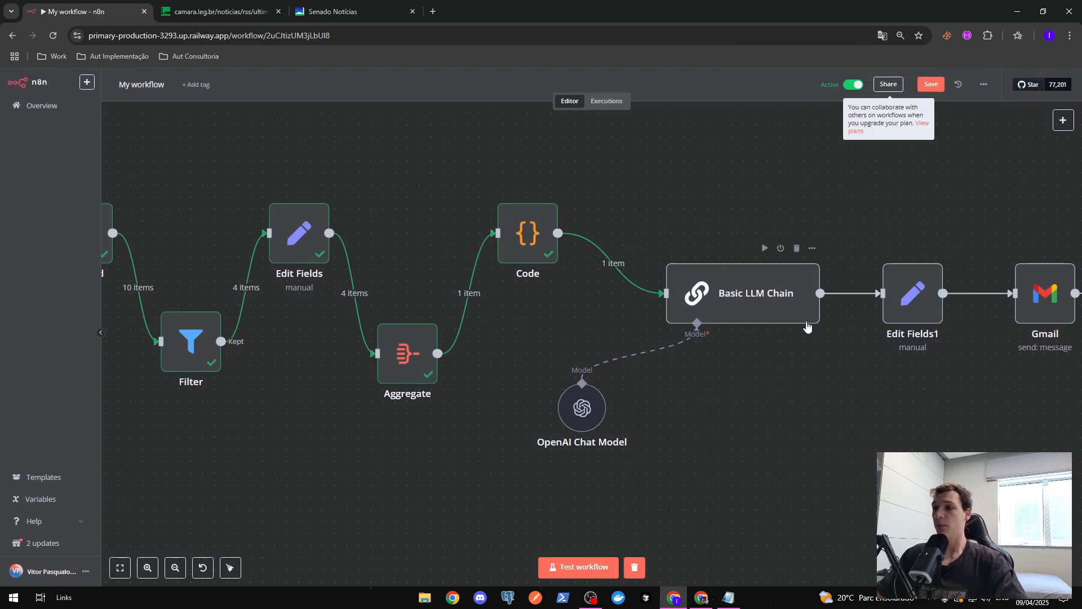
Look over the Basic LLM Chain part of the workflow and move the OpenAI Chat Model node slightly closer to the chain node.
left_click_drag(809, 369, 710, 363)
scroll(711, 364, "down", 2)
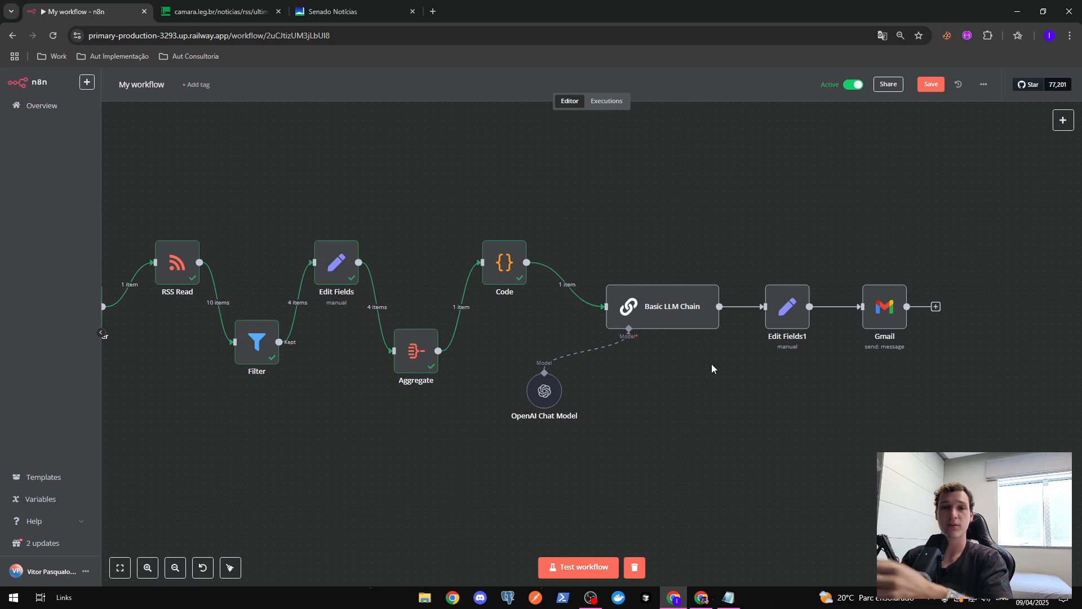
scroll(693, 381, "right", 3)
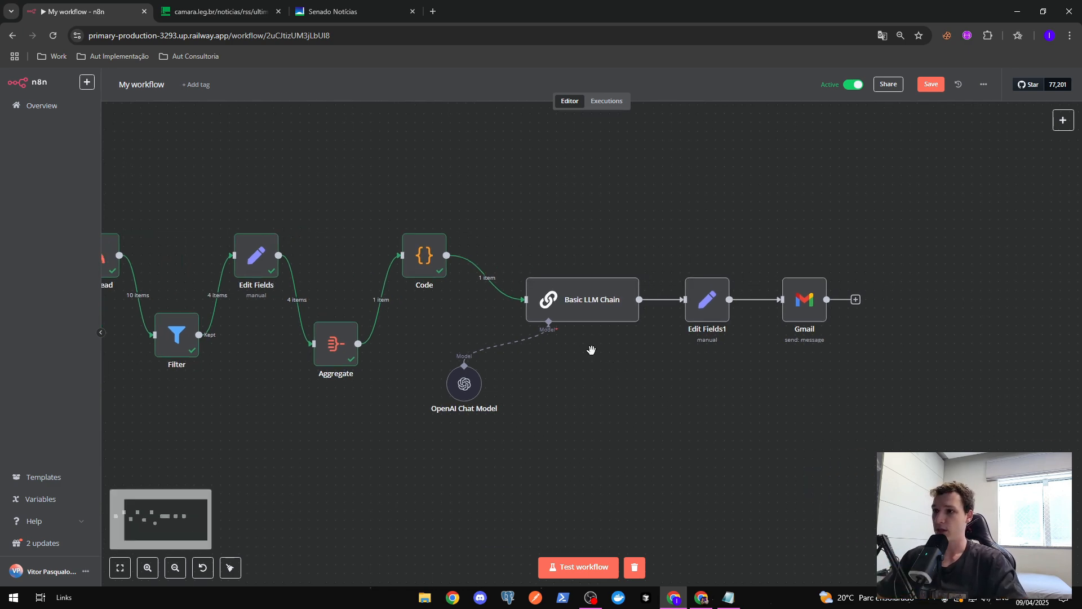
scroll(587, 354, "up", 3)
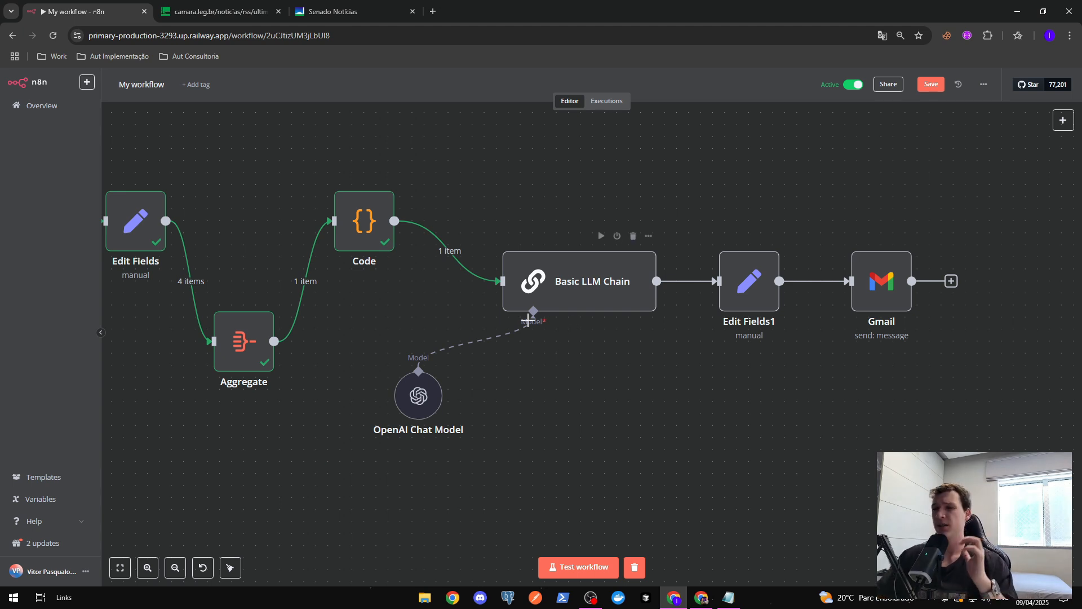
mouse_move(524, 326)
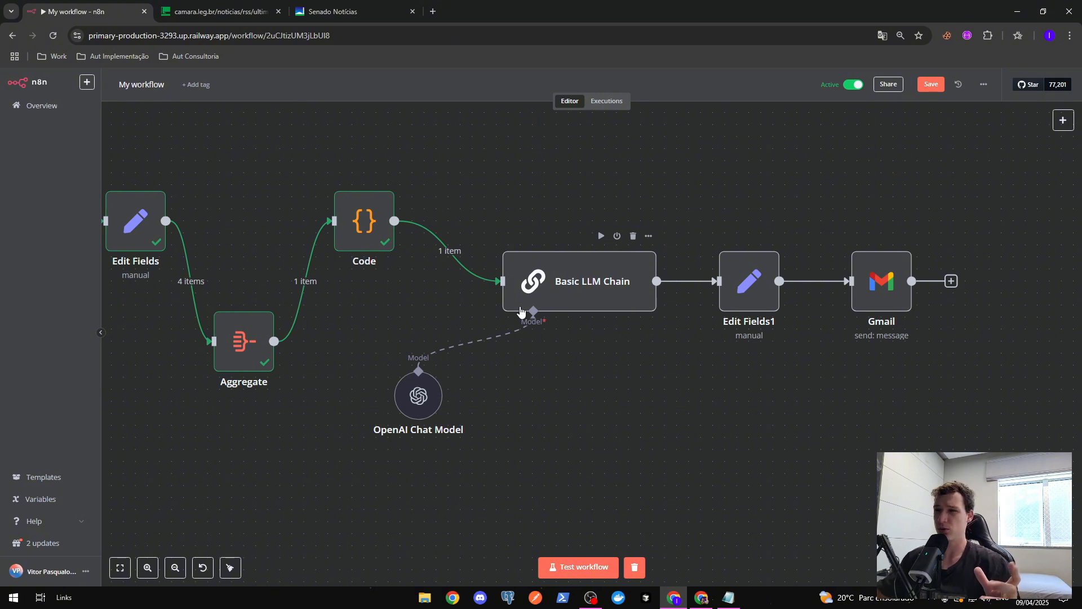
left_click(417, 397)
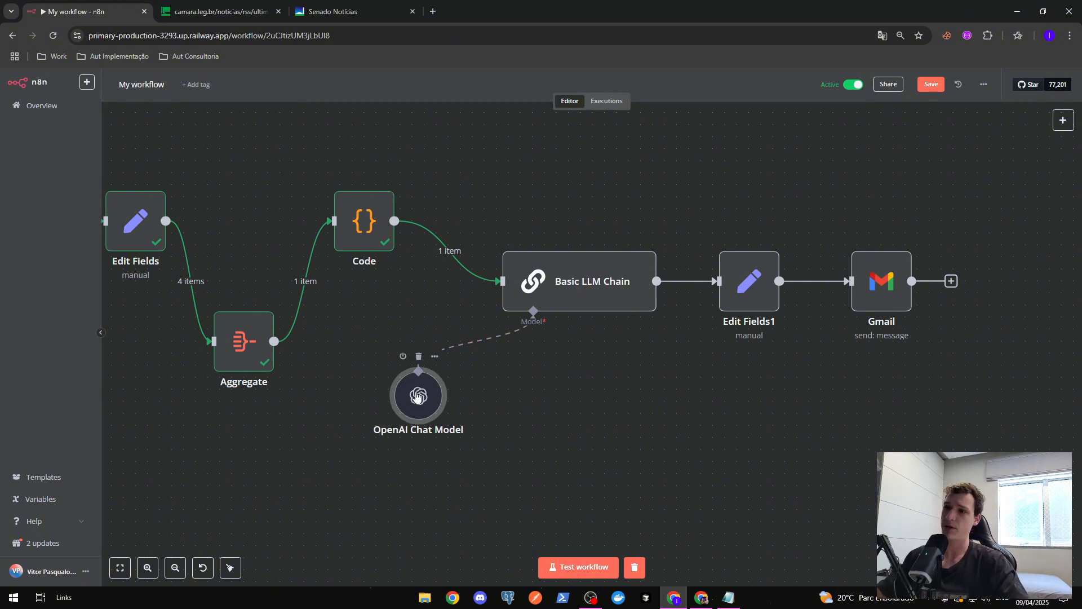
left_click_drag(417, 397, 430, 385)
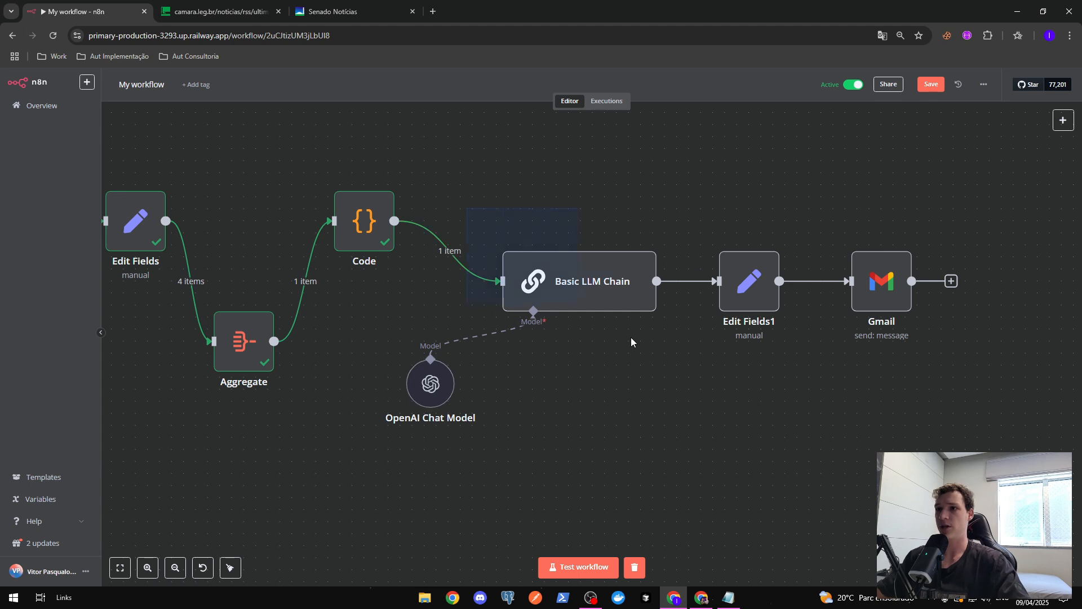
left_click_drag(631, 342, 675, 364)
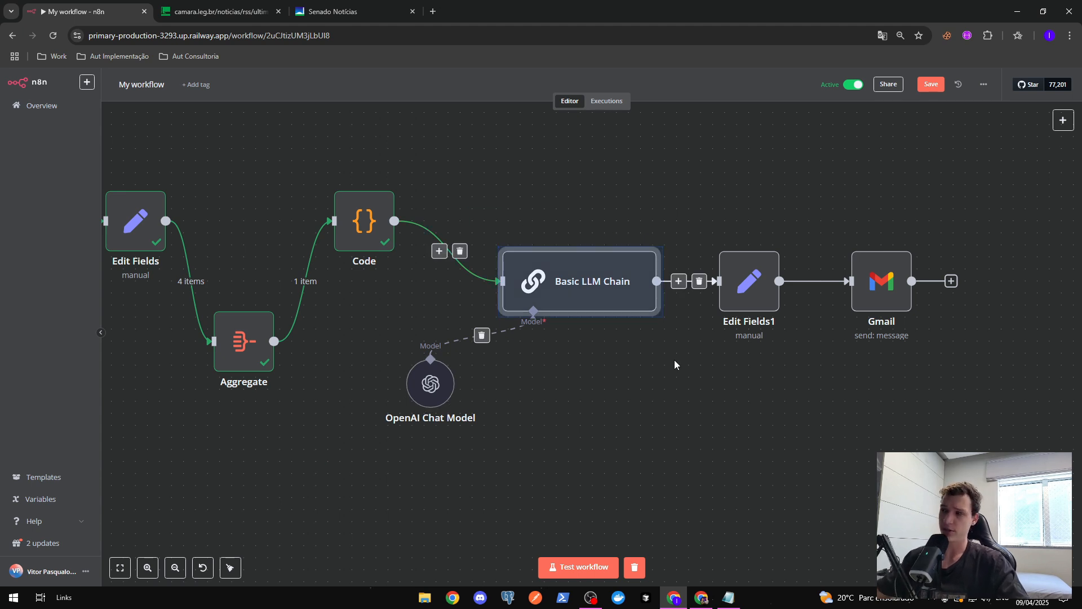
Search the available nodes for "open" and view the OpenAI actions without adding one.
left_click(1063, 120)
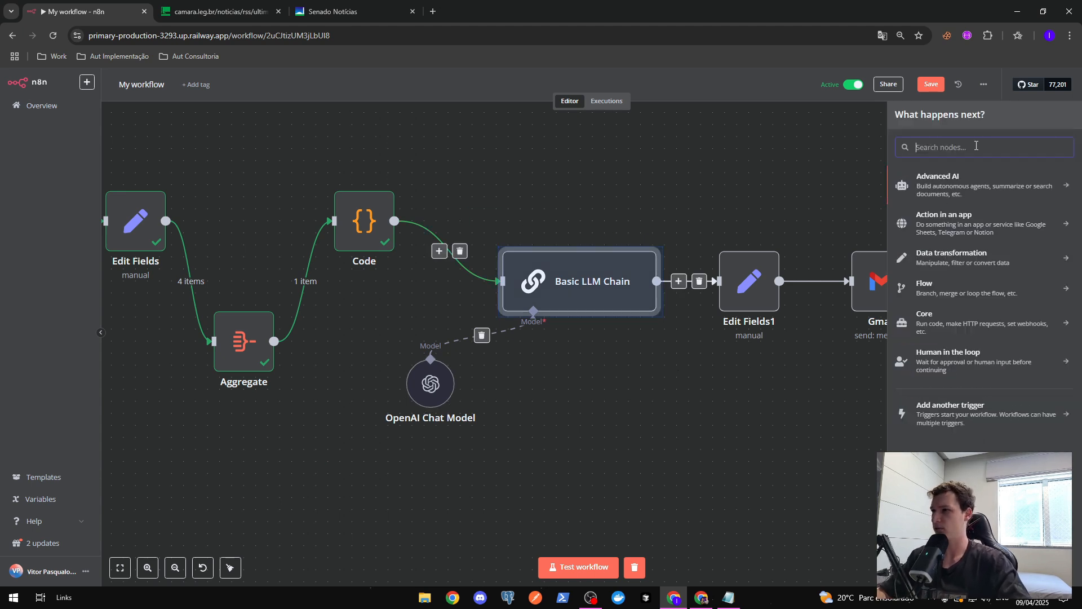
type("open")
left_click(937, 178)
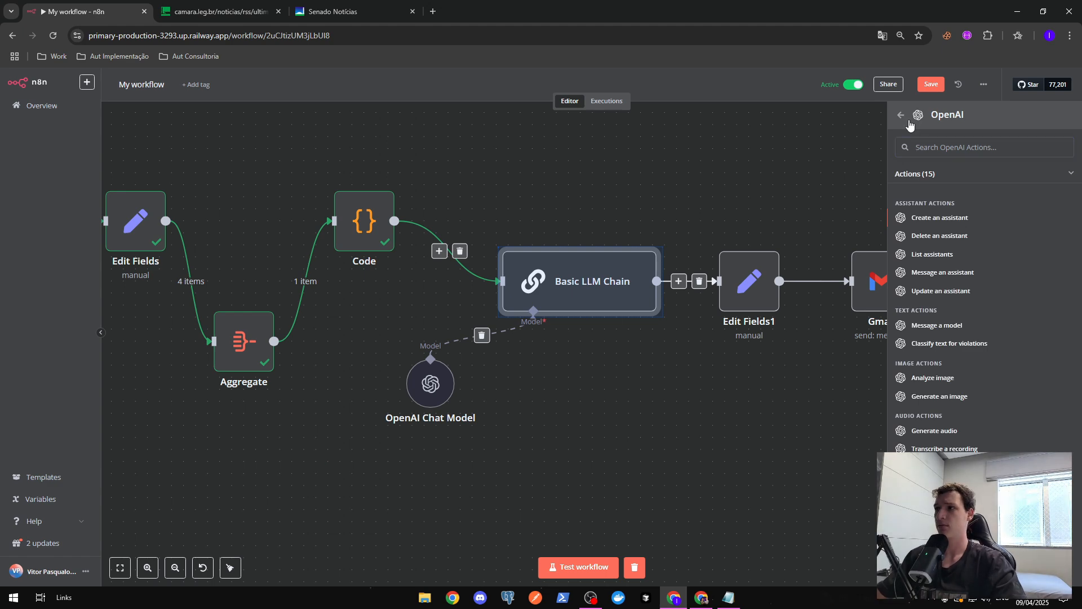
left_click(902, 116)
Open the Basic LLM Chain node, view its system message, and examine the Tarefa and Contexto sections of the expanded user prompt.
double_click(522, 274)
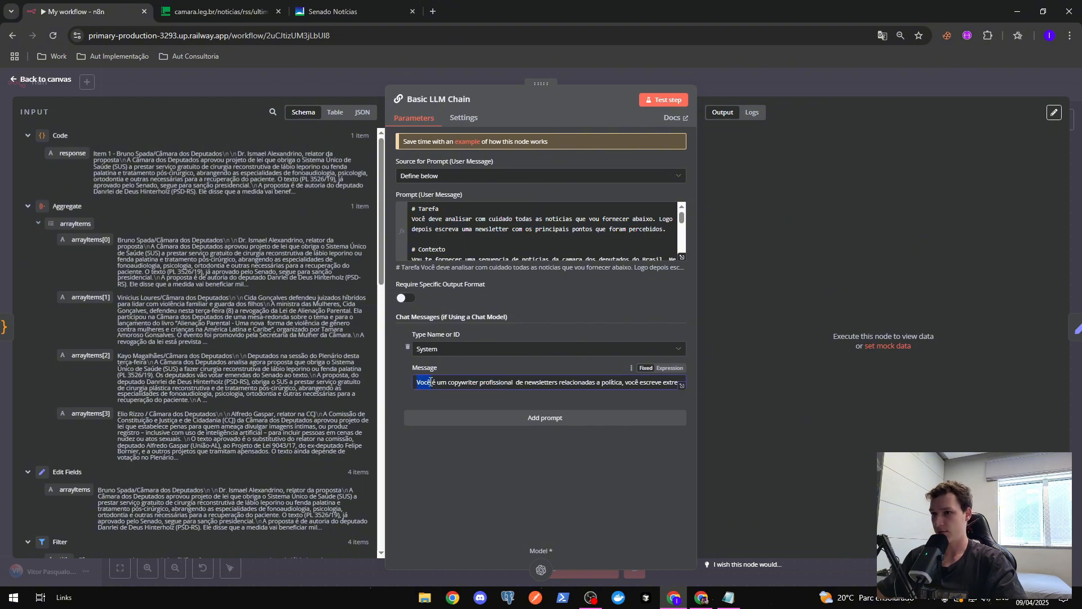
left_click_drag(416, 383, 703, 377)
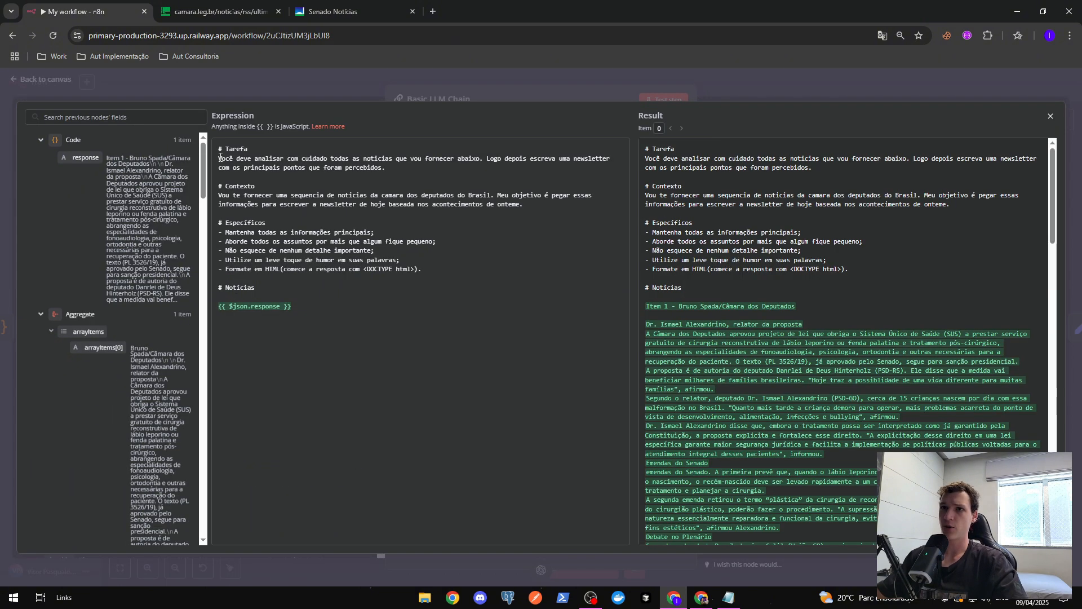
left_click_drag(302, 171, 340, 160)
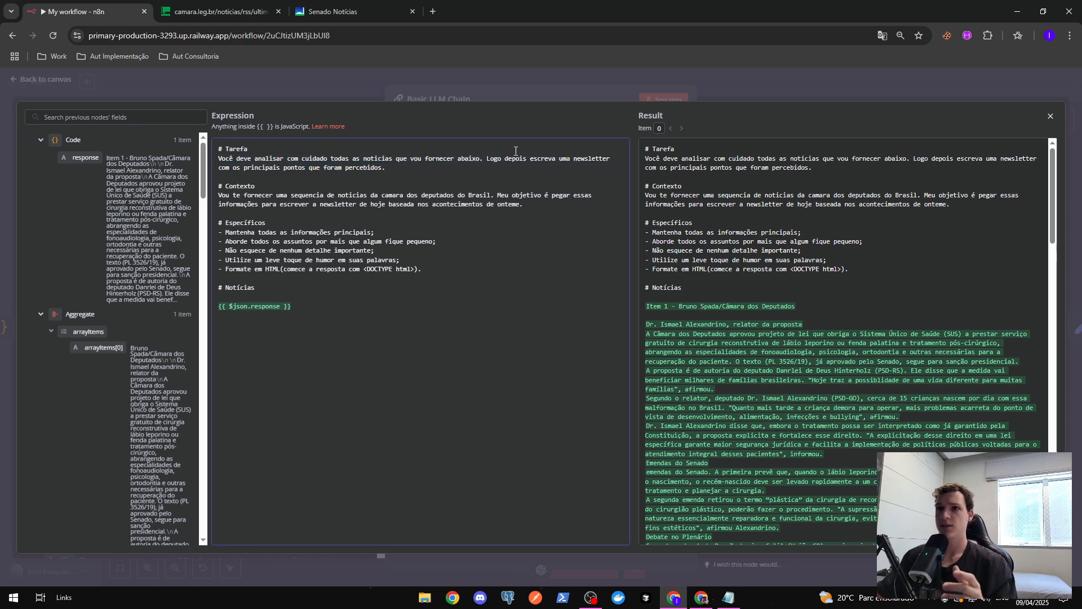
left_click_drag(260, 163, 292, 168)
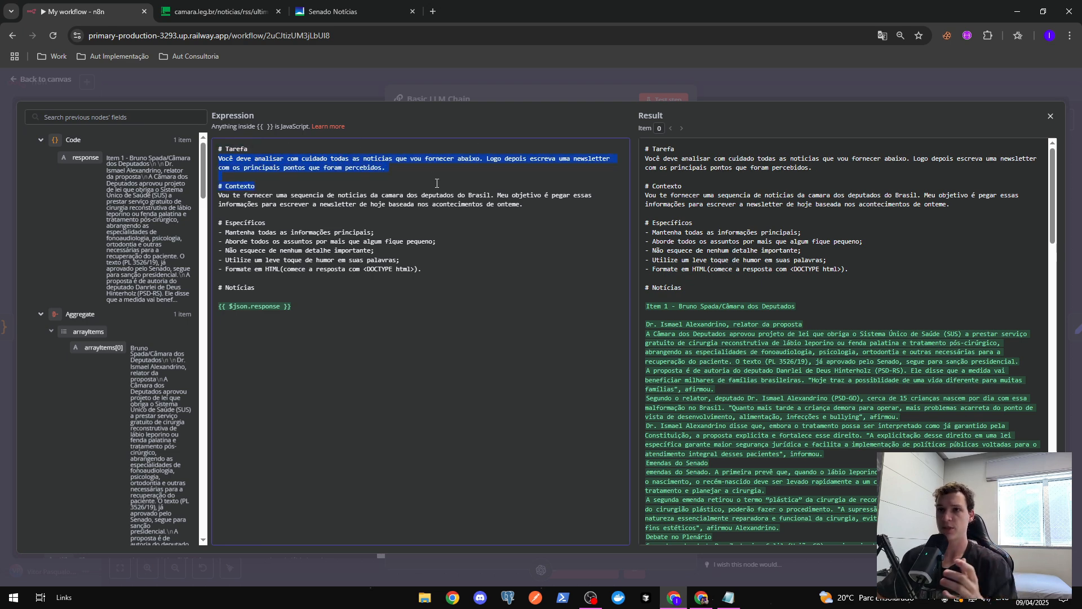
left_click(219, 195)
left_click_drag(220, 195, 319, 210)
left_click(568, 195)
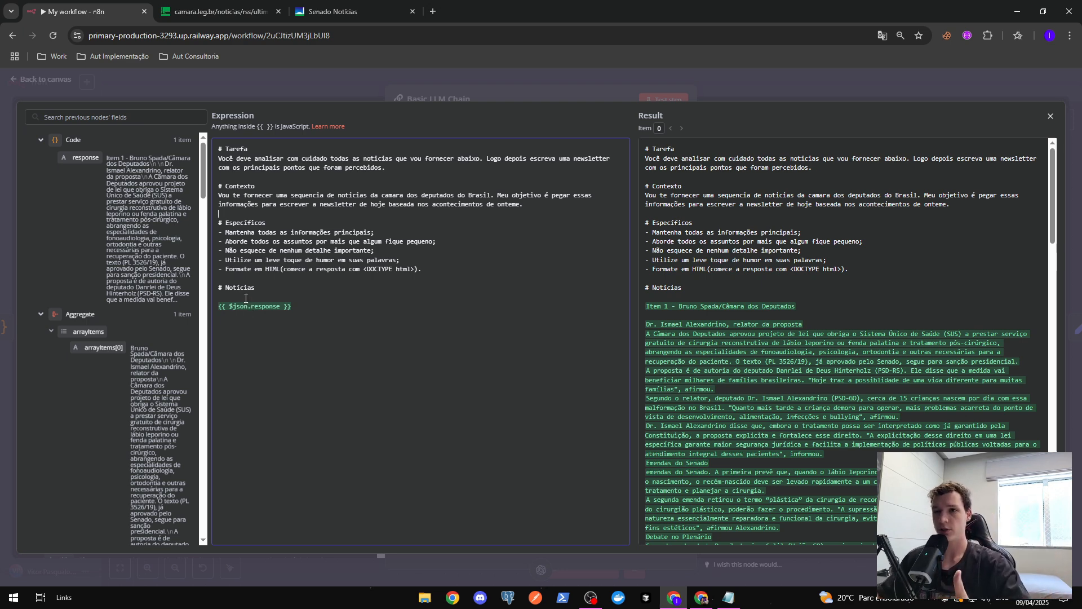
Add the line "- Adicionar emojis." to the prompt's Específicos list and end the preceding HTML line with a semicolon.
key("Return")
type("-")
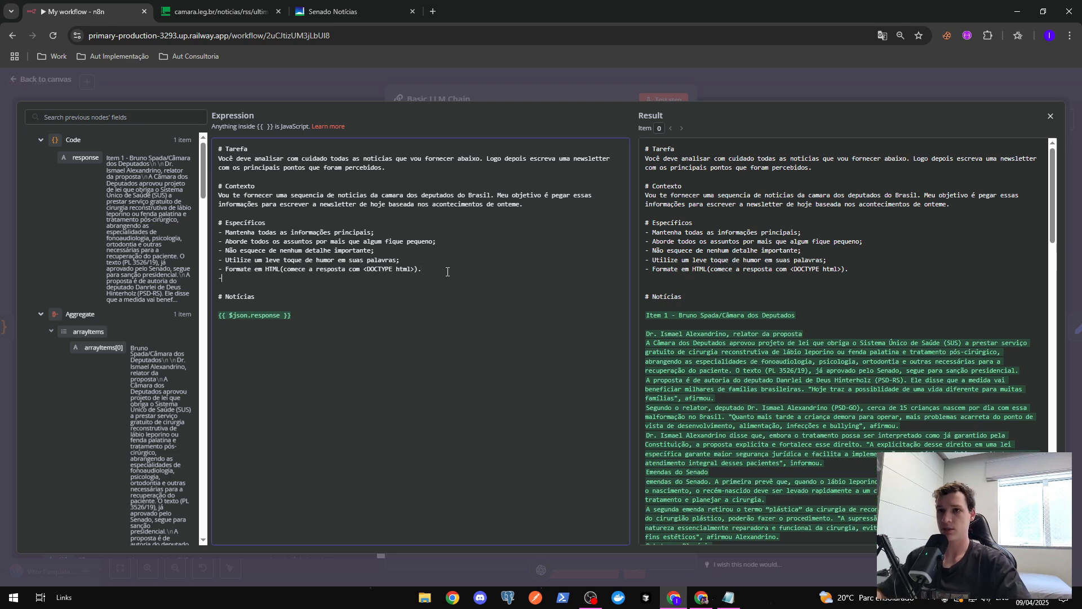
type(" Adicionar ")
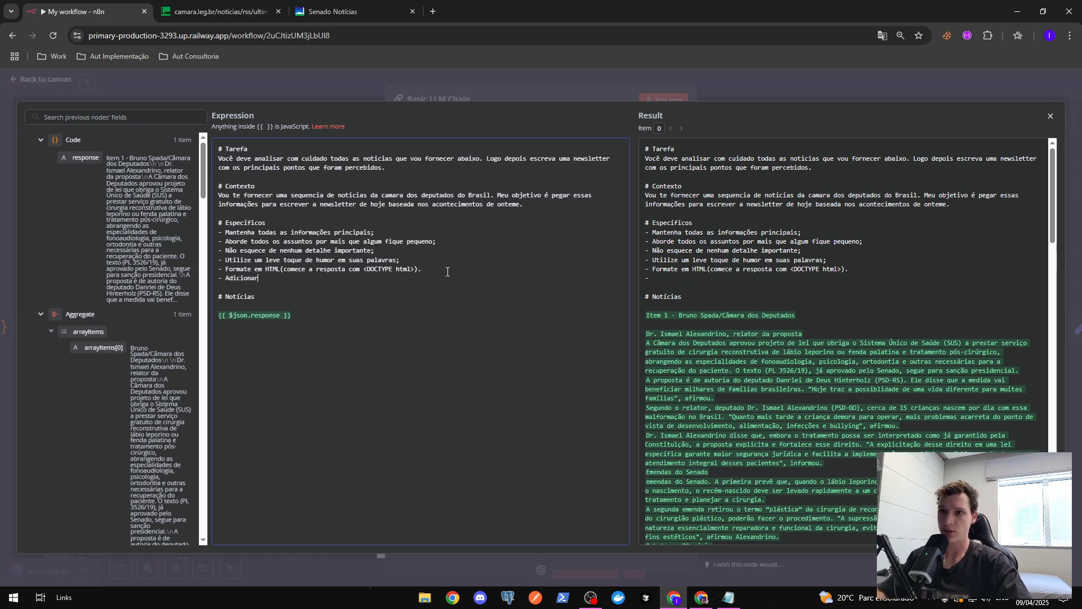
type("emojis.")
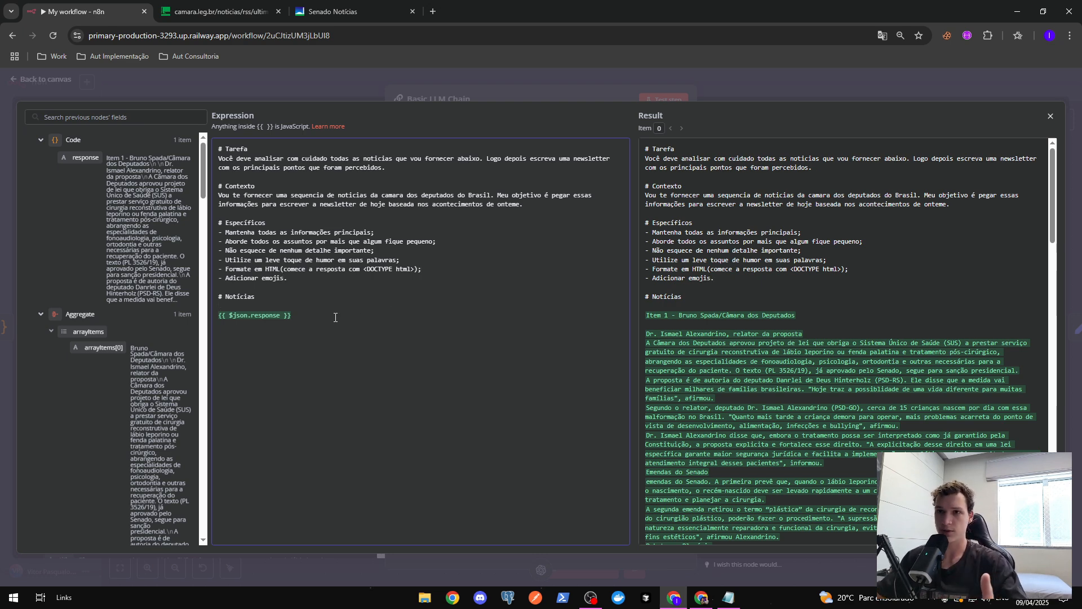
Examine the Notícias section of the prompt and read through the news items its {{ $json.response }} expression resolves to.
left_click_drag(303, 319, 211, 298)
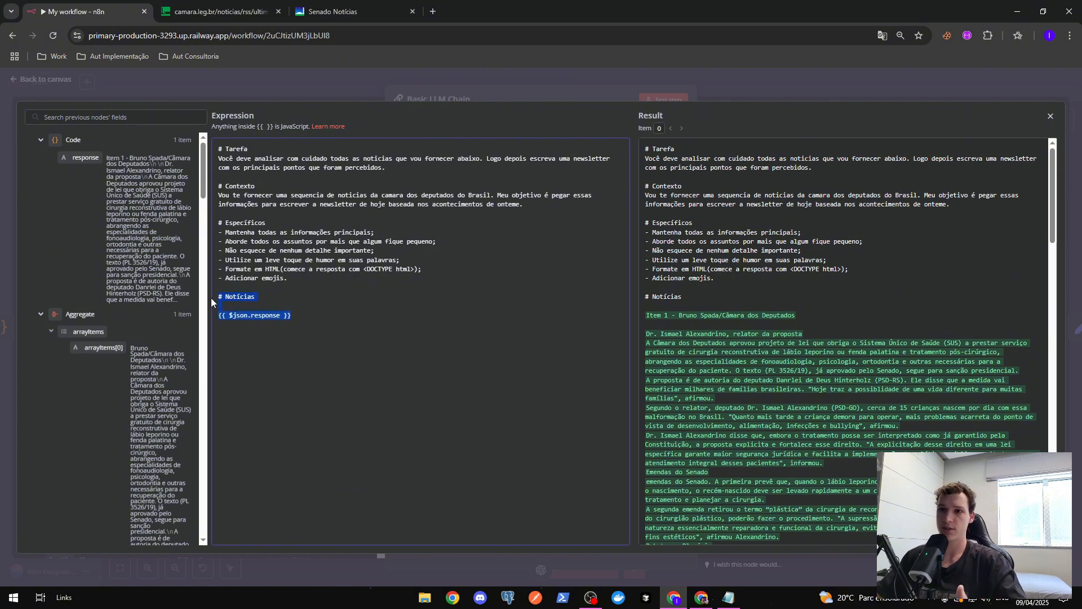
scroll(718, 338, "down", 7)
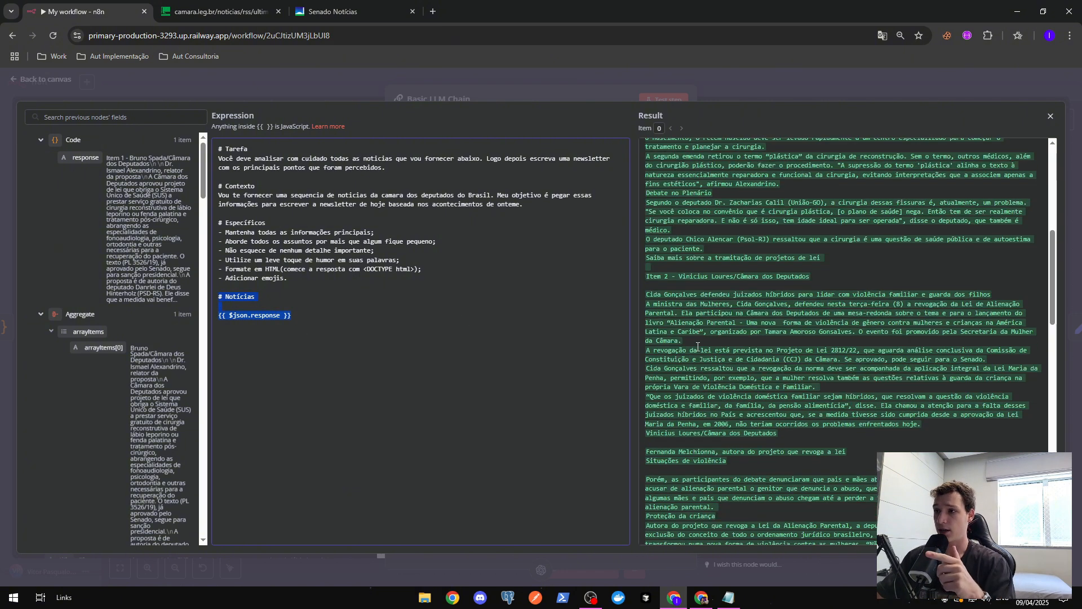
scroll(698, 348, "down", 8)
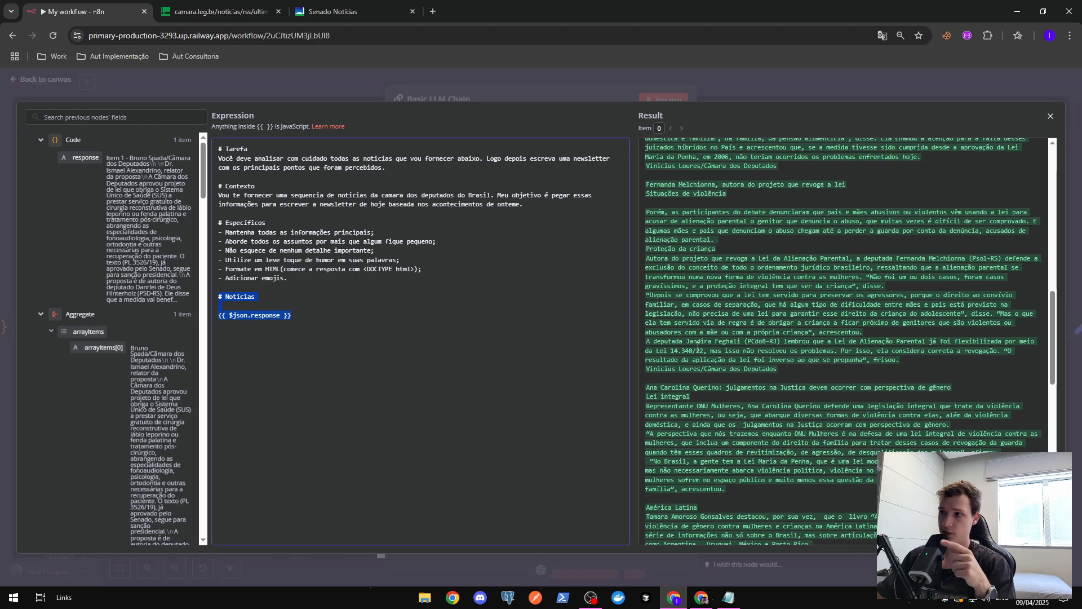
scroll(698, 348, "down", 3)
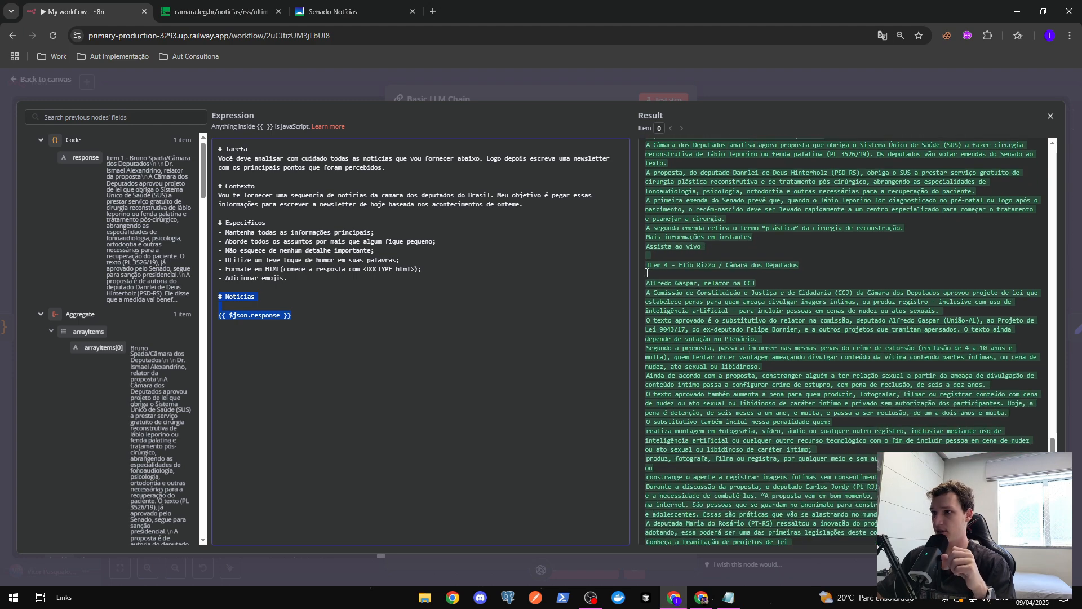
left_click(658, 269)
key("ctrl+a")
left_click(658, 247)
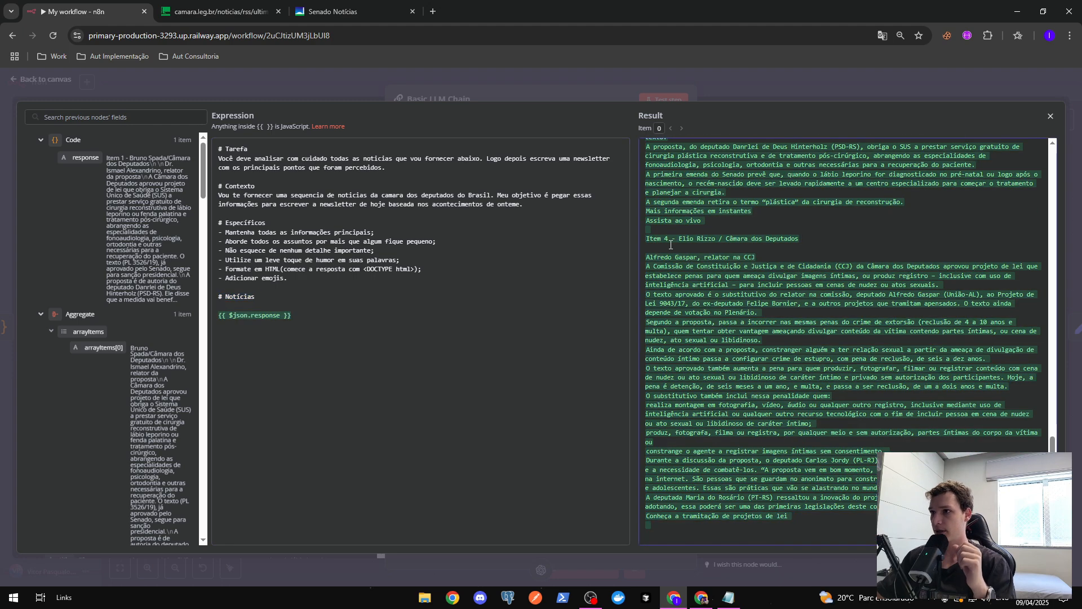
scroll(769, 406, "up", 20)
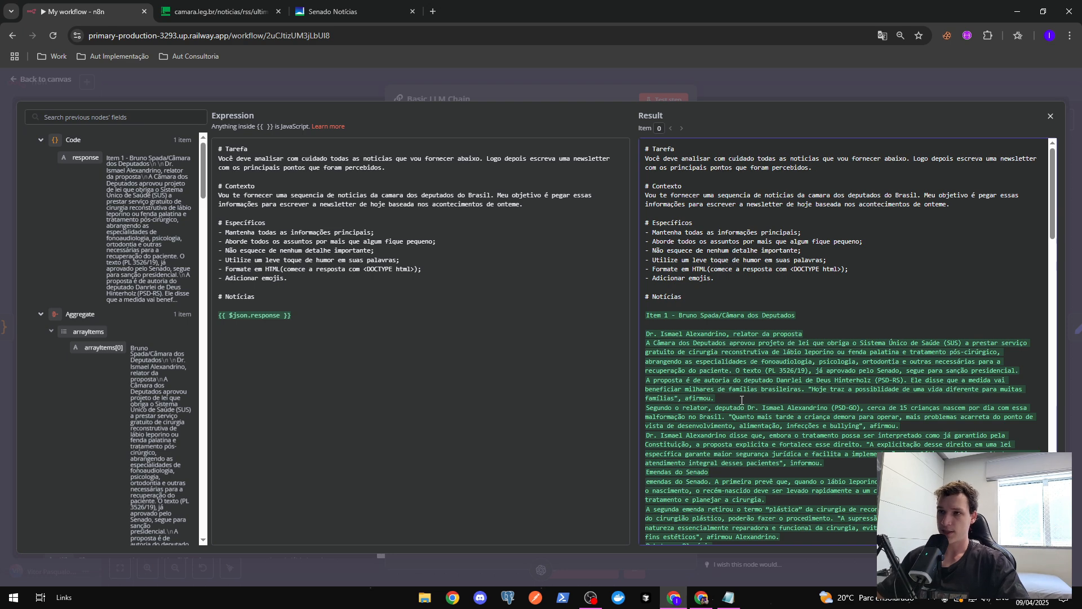
left_click(384, 329)
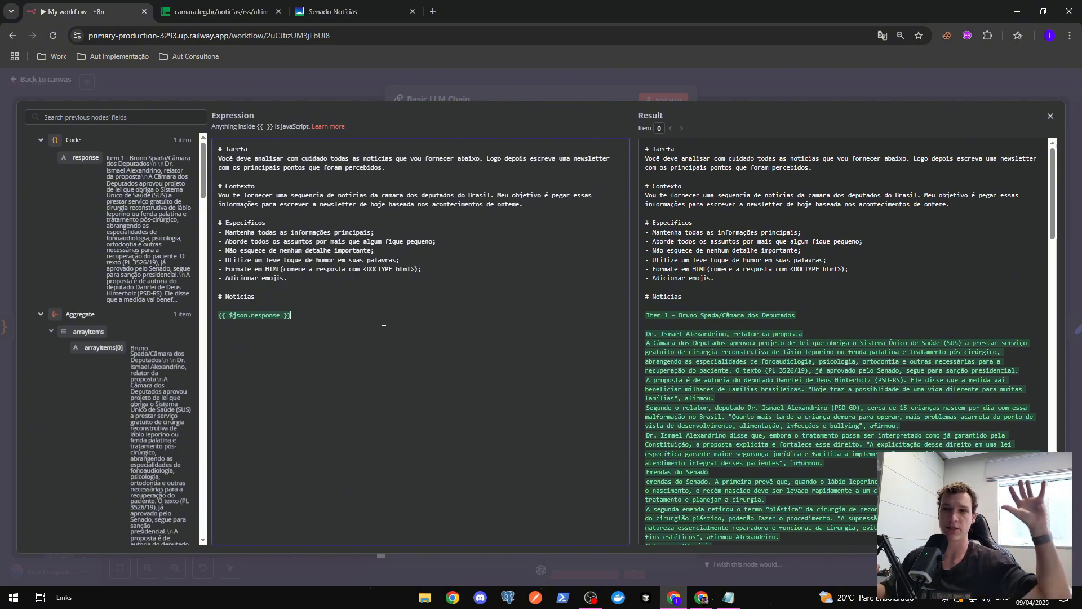
Close the expanded prompt, examine the HTML newsletter in the Basic LLM Chain output, and return to the canvas.
left_click(649, 99)
left_click(650, 99)
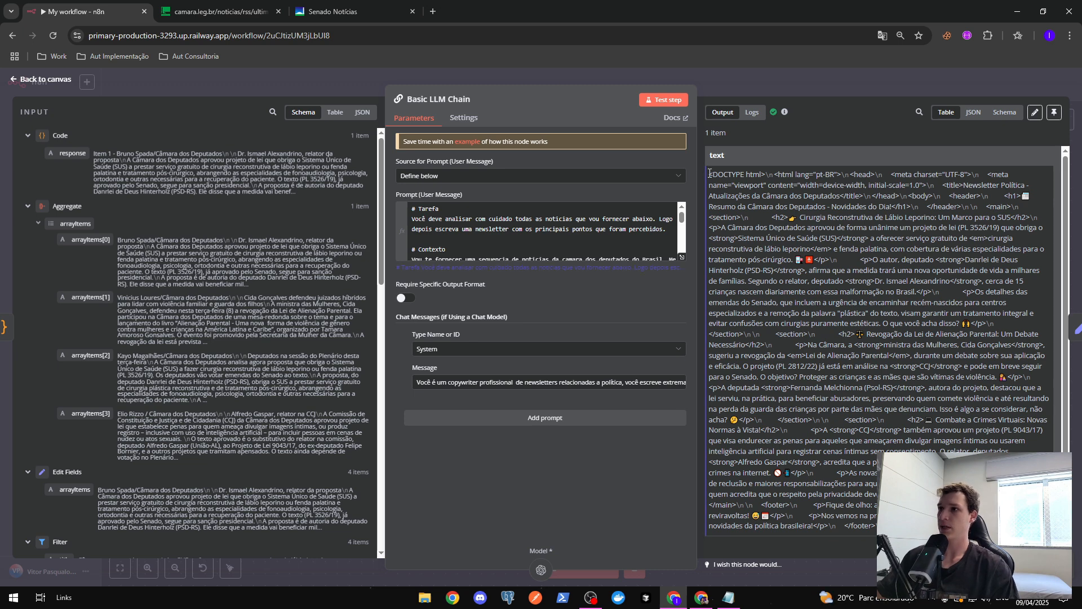
left_click_drag(709, 175, 868, 527)
scroll(902, 239, "down", 1)
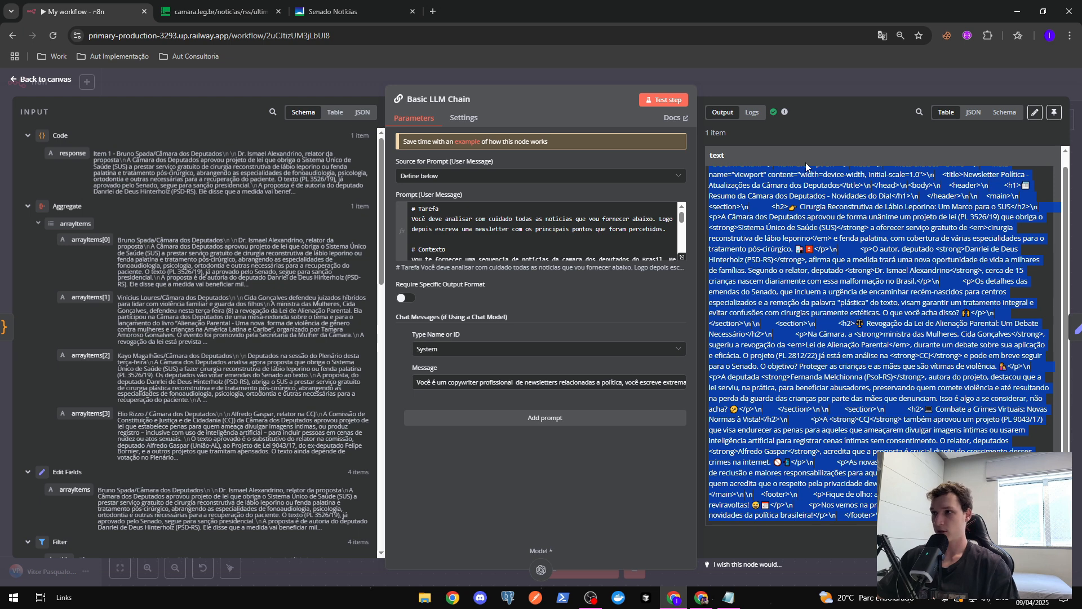
scroll(819, 266, "up", 1)
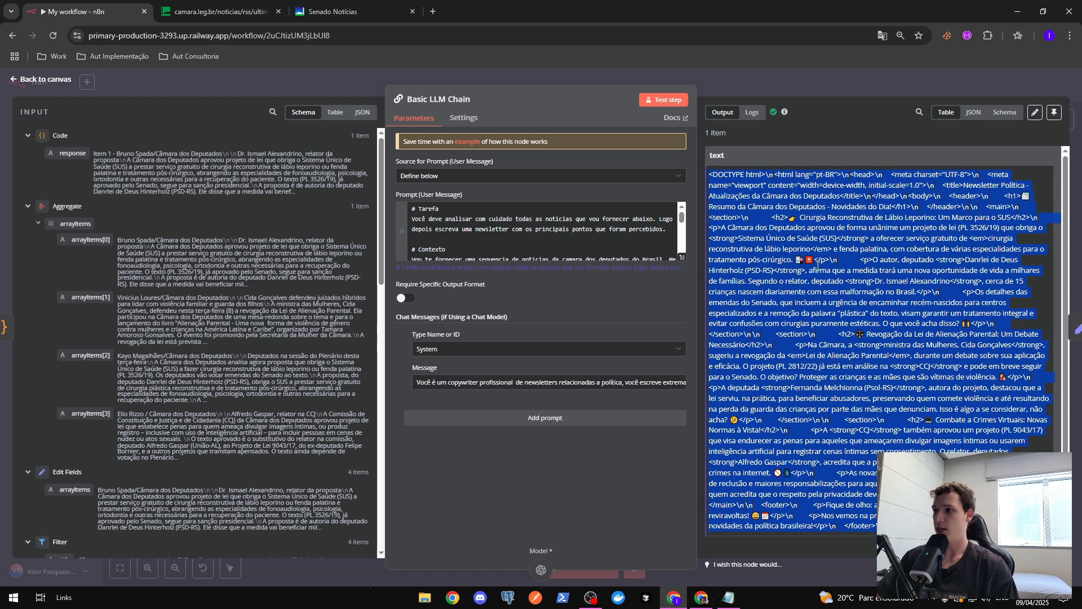
left_click(817, 83)
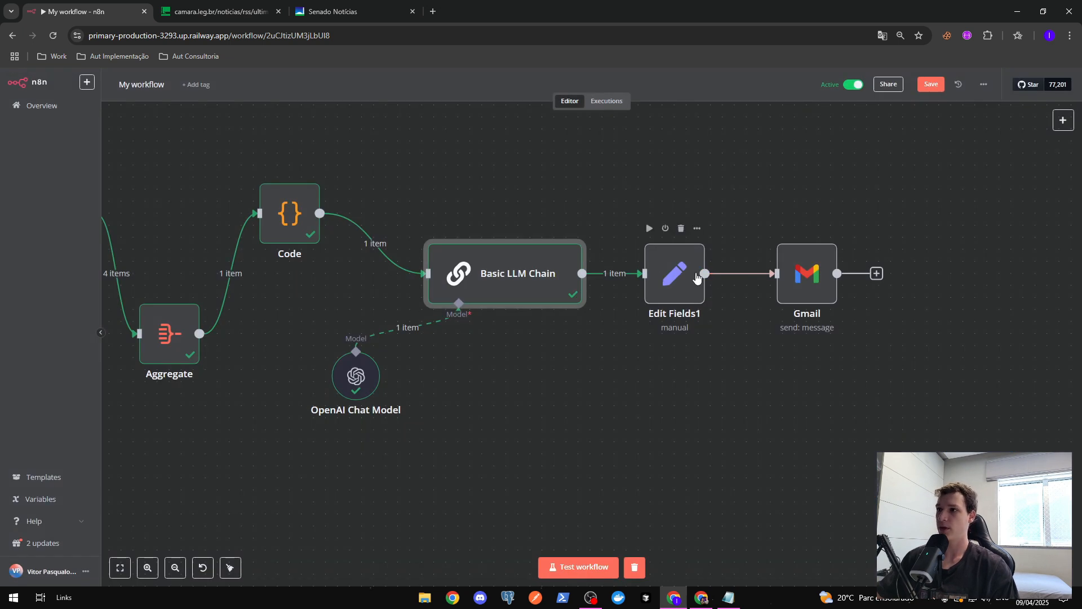
Look over the Edit Fields1 and Gmail nodes, open Edit Fields1, and examine its newsletter field mapping.
left_click_drag(906, 196, 781, 326)
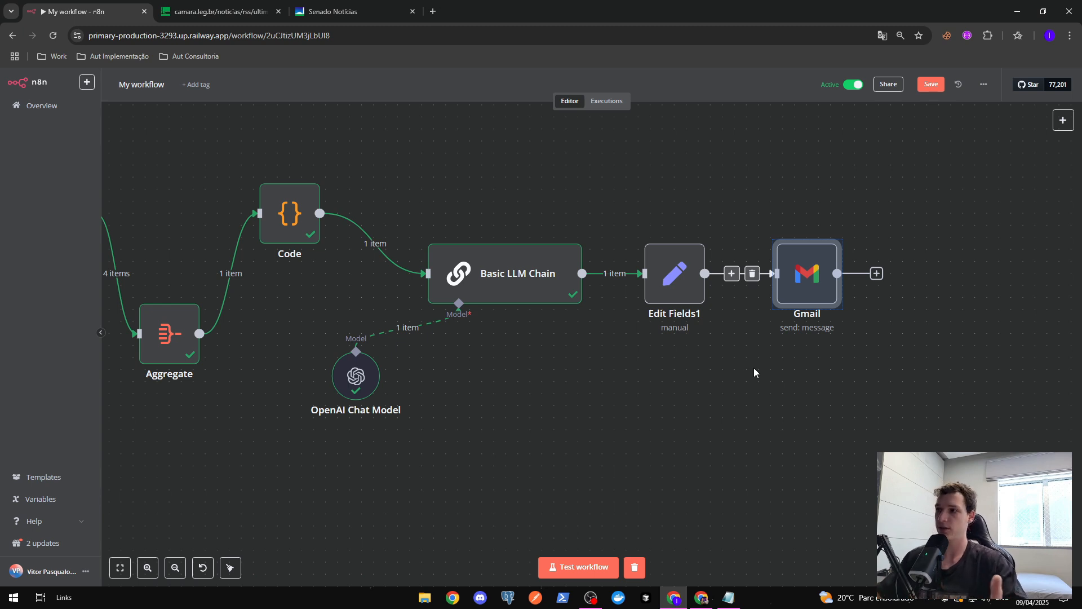
left_click(754, 369)
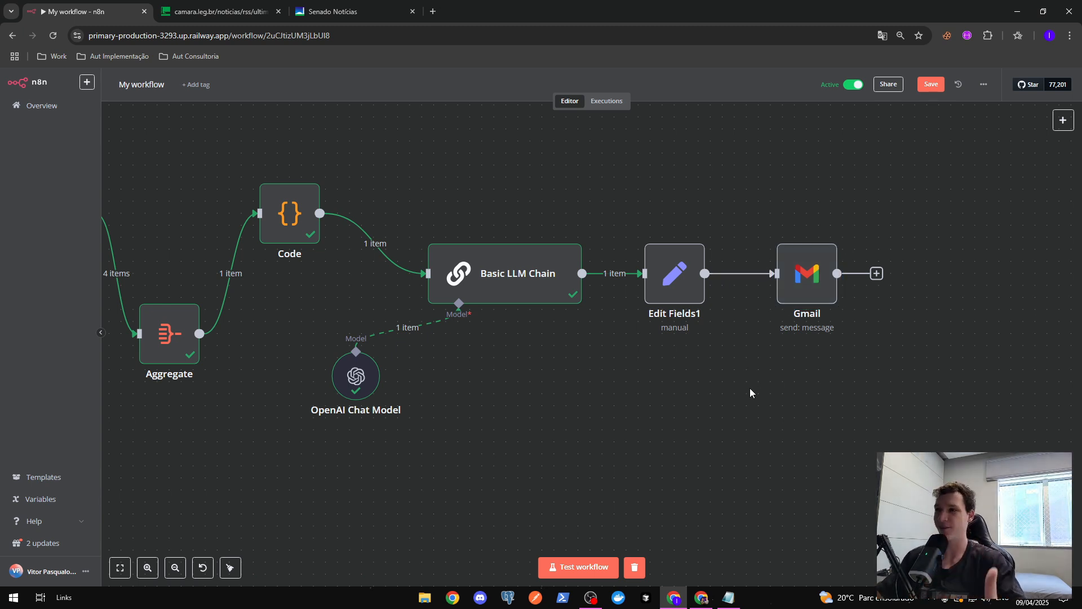
double_click(672, 276)
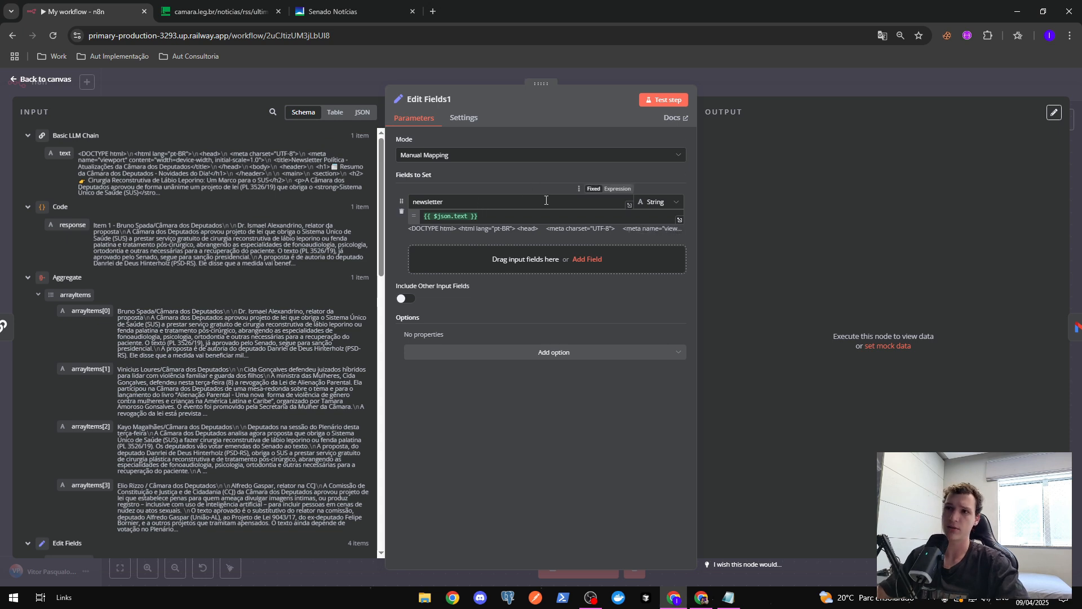
left_click_drag(547, 201, 350, 186)
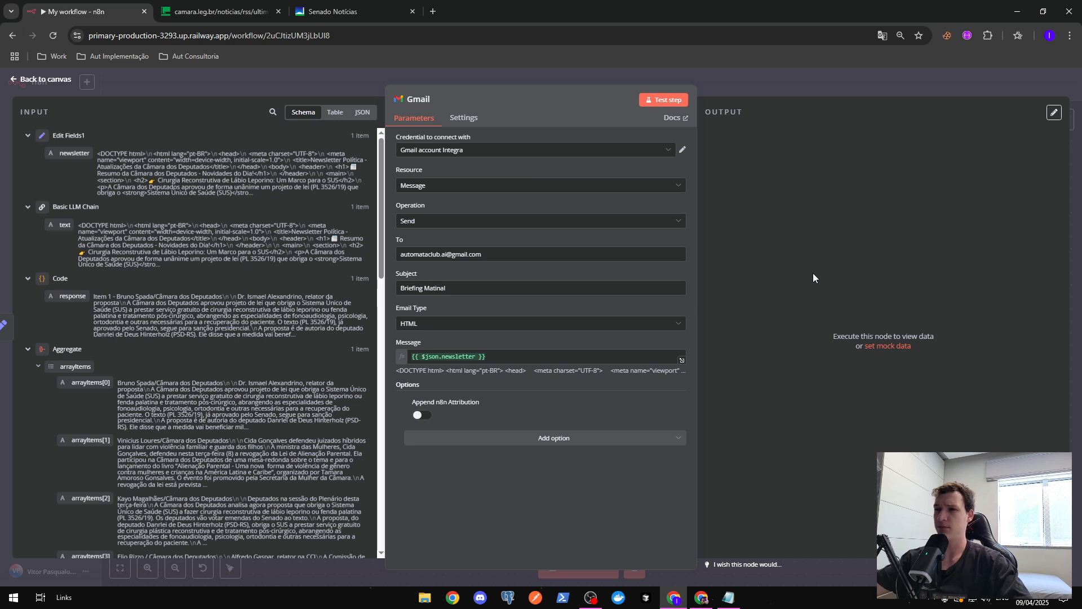
Review the Gmail node's available credentials, operation, recipient and subject without changing them.
left_click(449, 150)
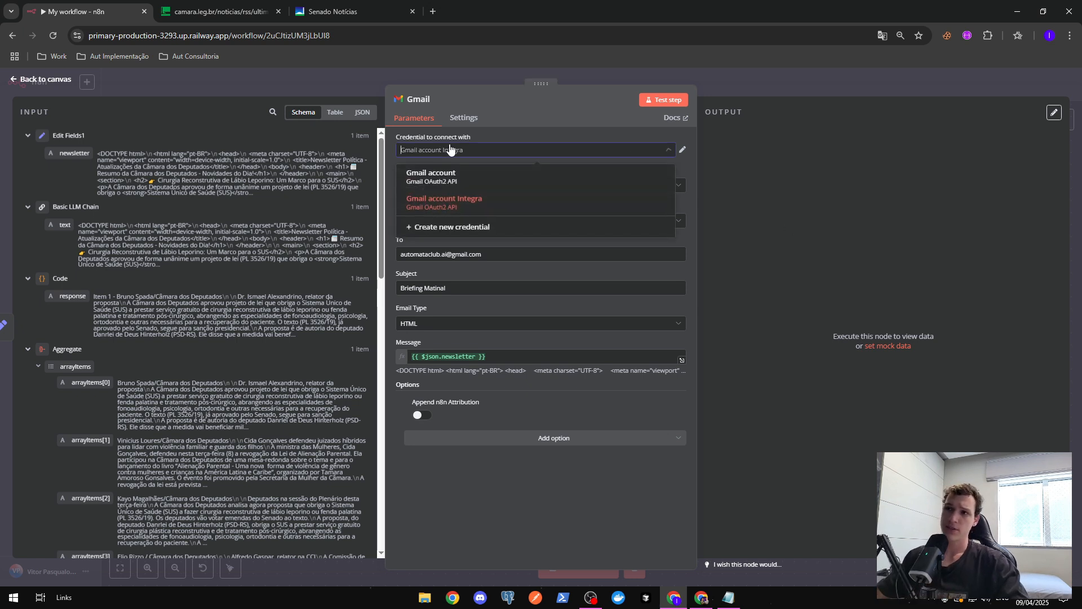
left_click(817, 213)
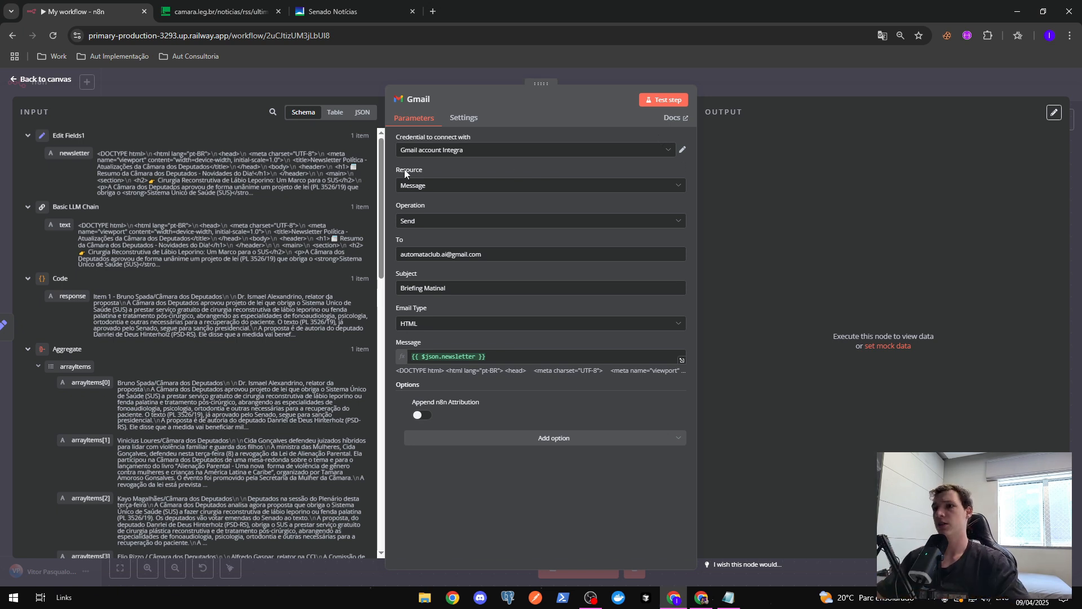
left_click_drag(396, 209, 440, 211)
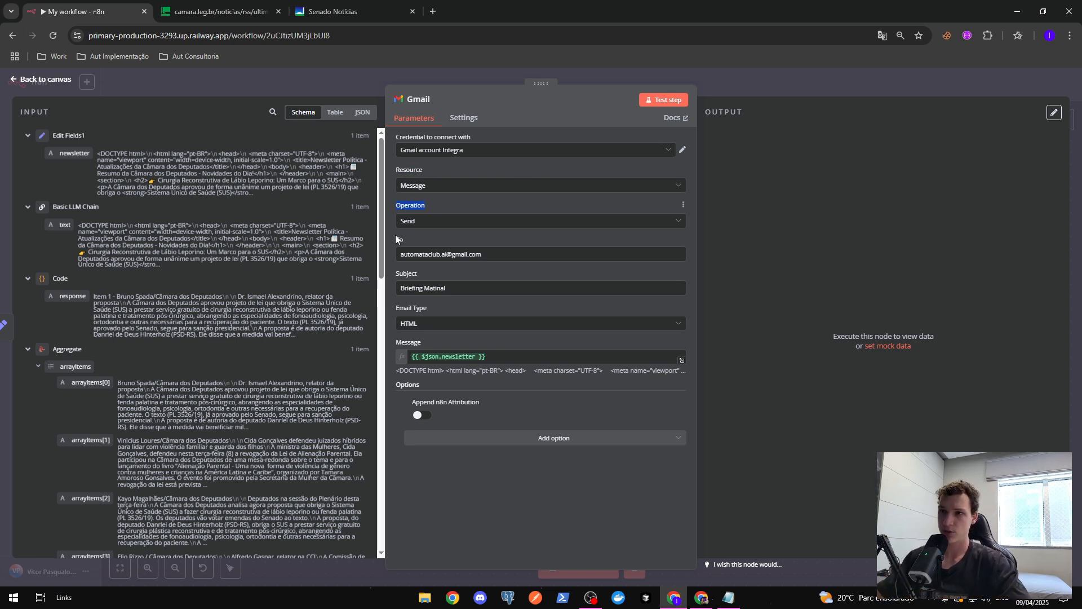
left_click_drag(508, 254, 335, 248)
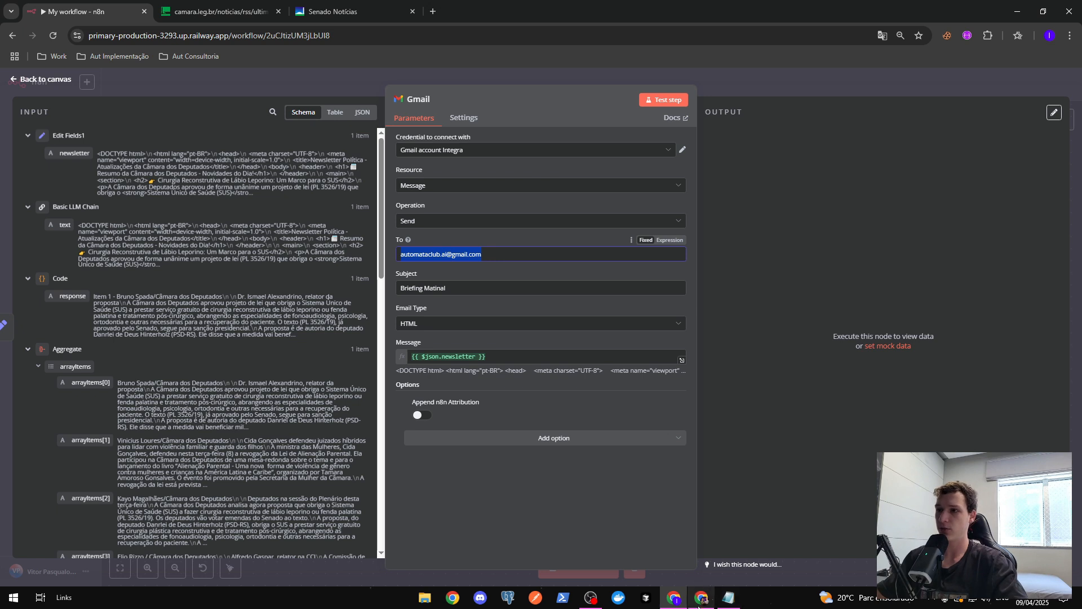
left_click(451, 274)
left_click_drag(456, 288, 340, 298)
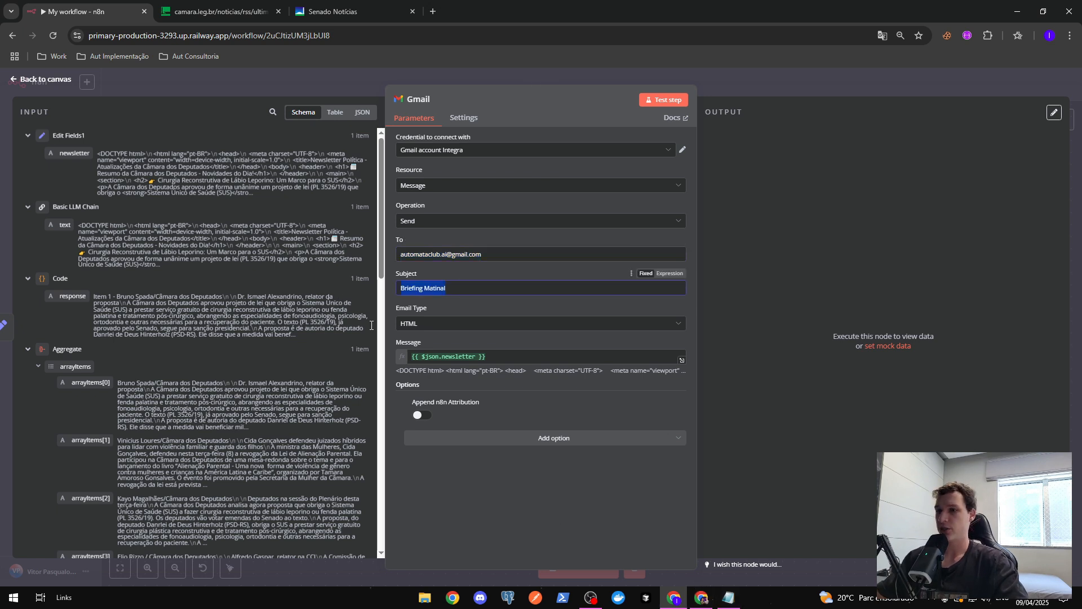
left_click(490, 305)
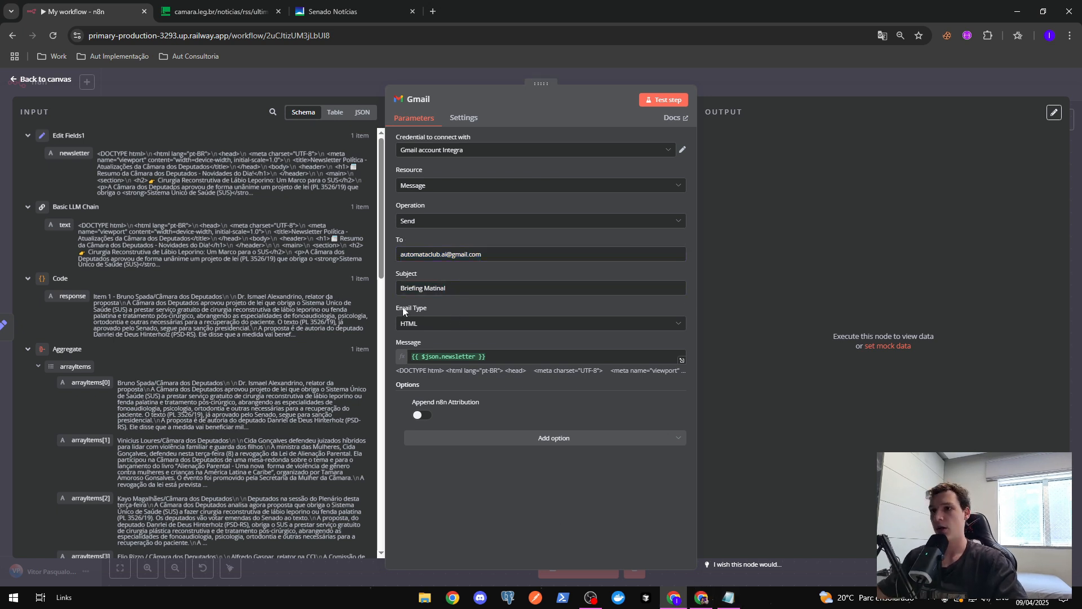
View the Gmail node's Email Type choices and preview its {{ $json.newsletter }} message expression, keeping HTML selected.
left_click(434, 325)
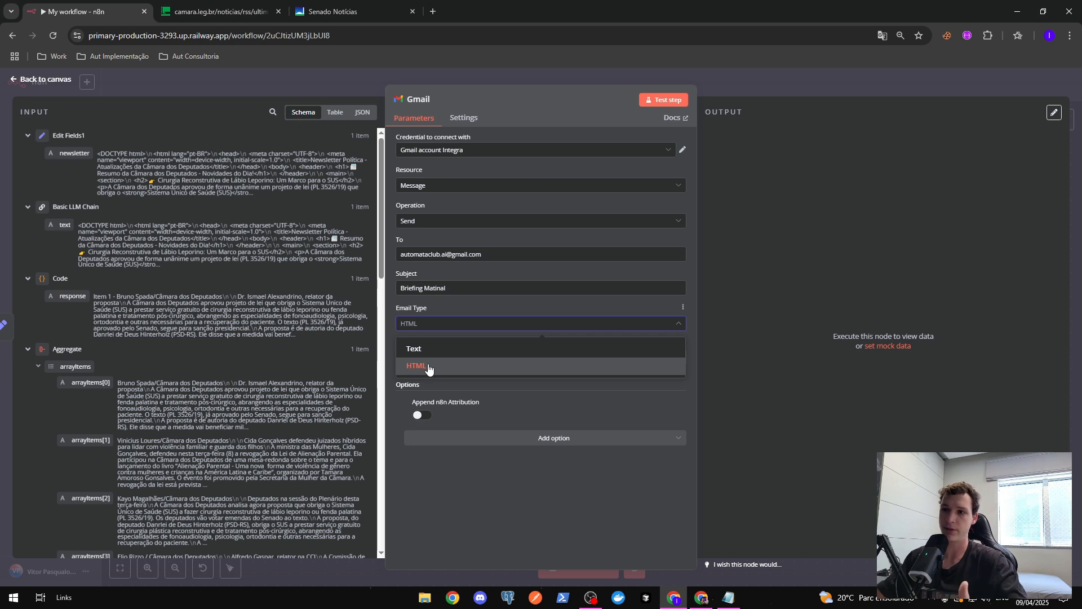
left_click(456, 306)
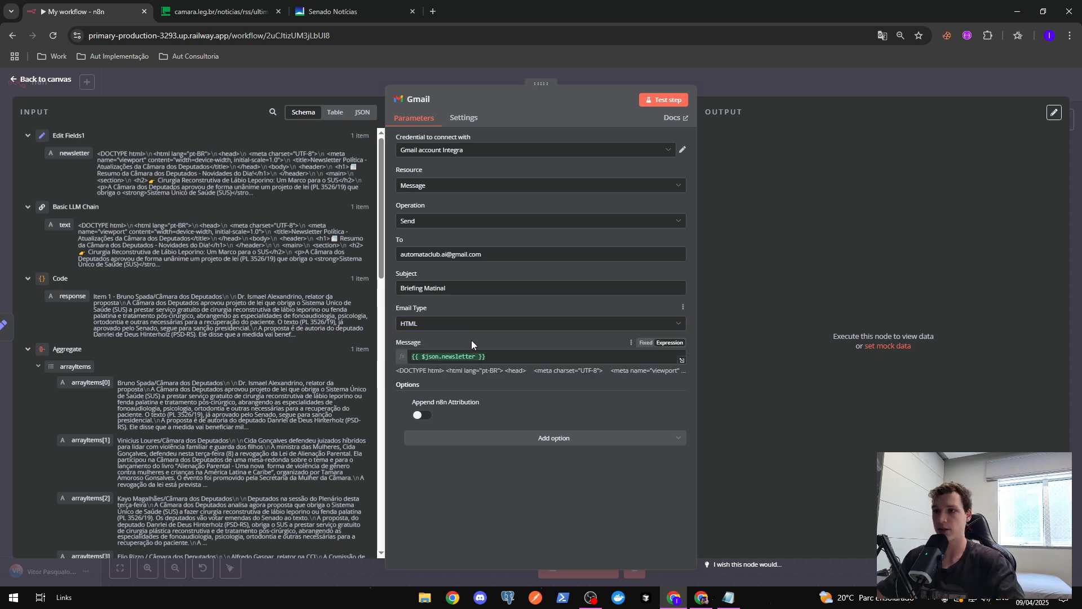
left_click(499, 361)
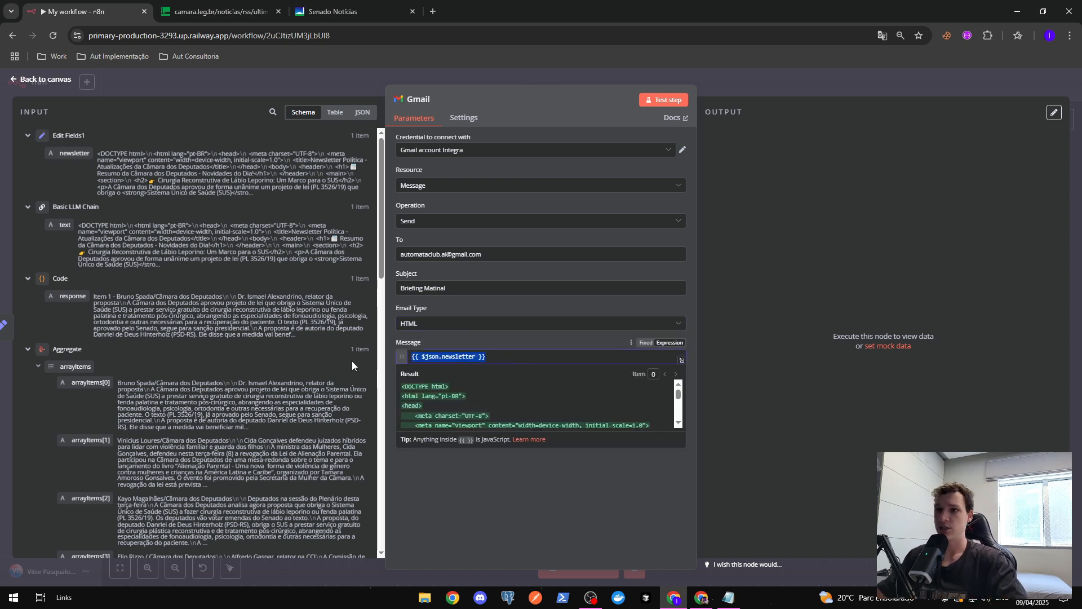
left_click(438, 332)
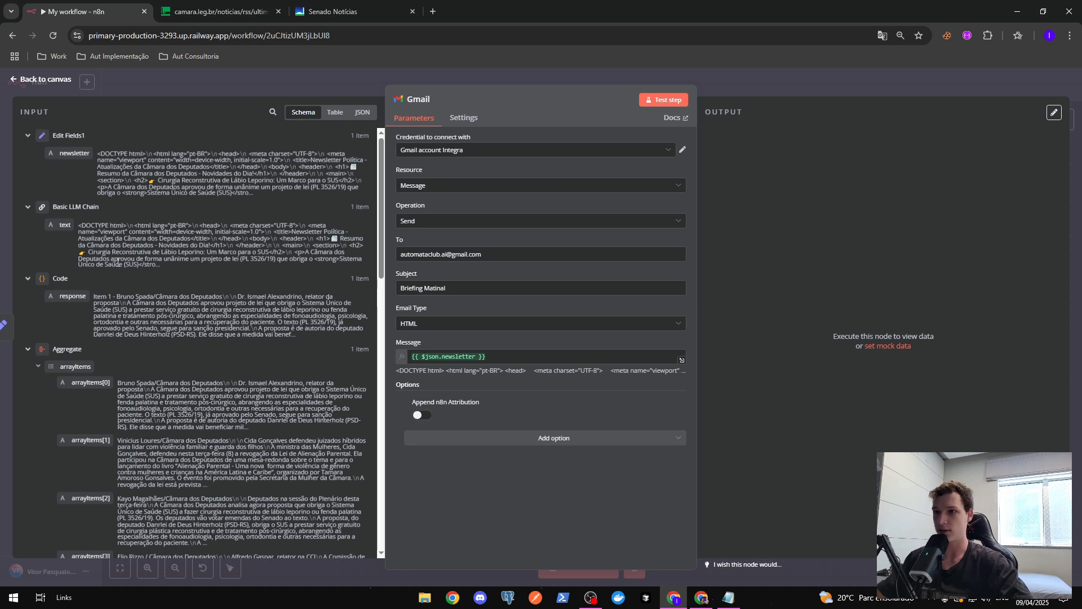
Examine the Gmail node's Append n8n Attribution setting and the additional options on offer, switching the attribution on and back off.
left_click_drag(423, 384, 387, 386)
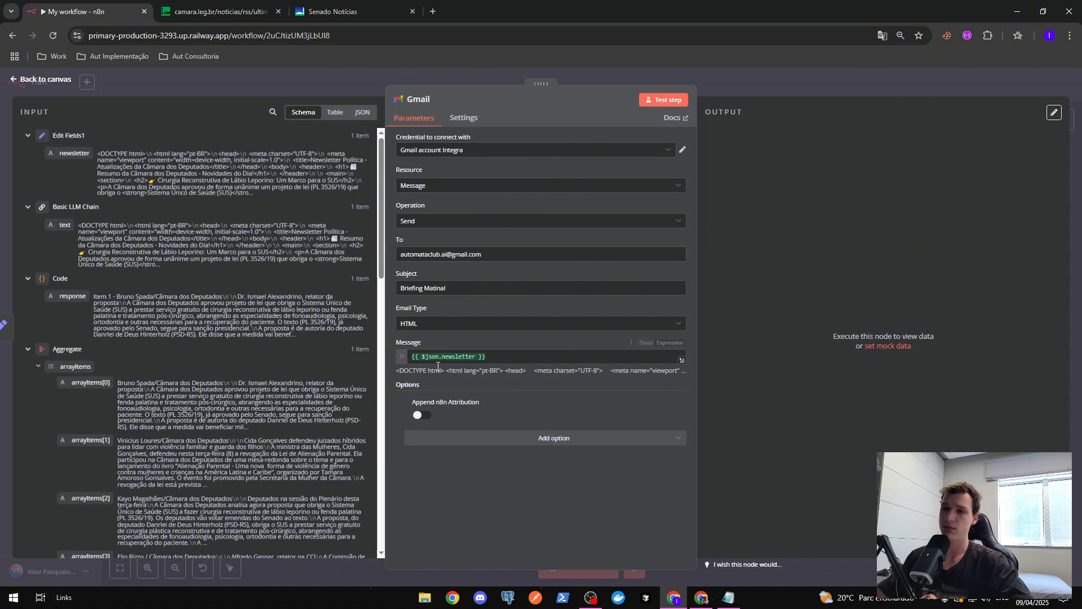
left_click_drag(485, 400, 418, 401)
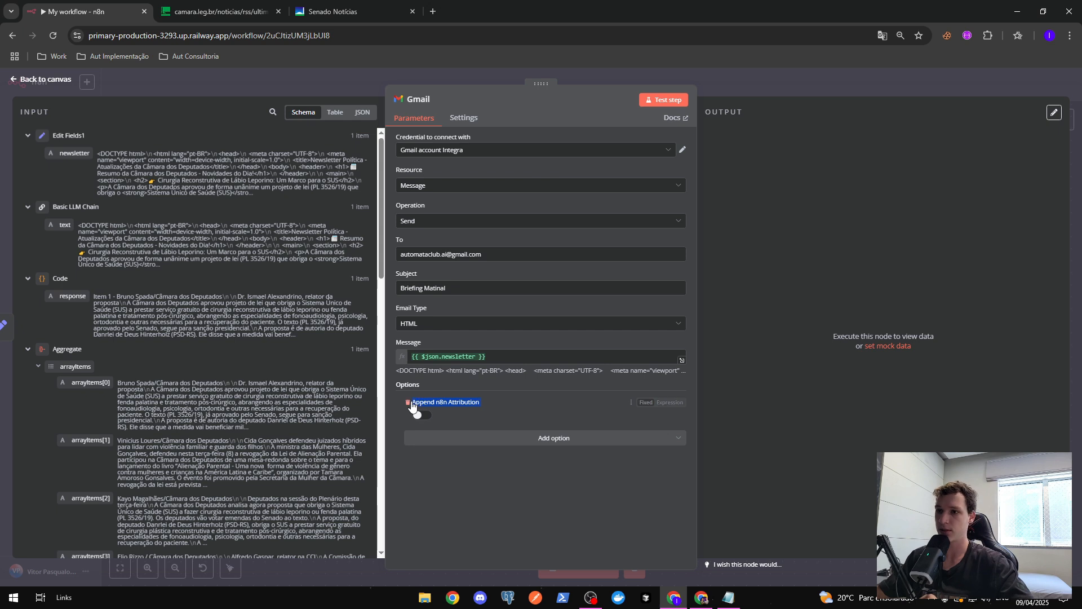
left_click(419, 402)
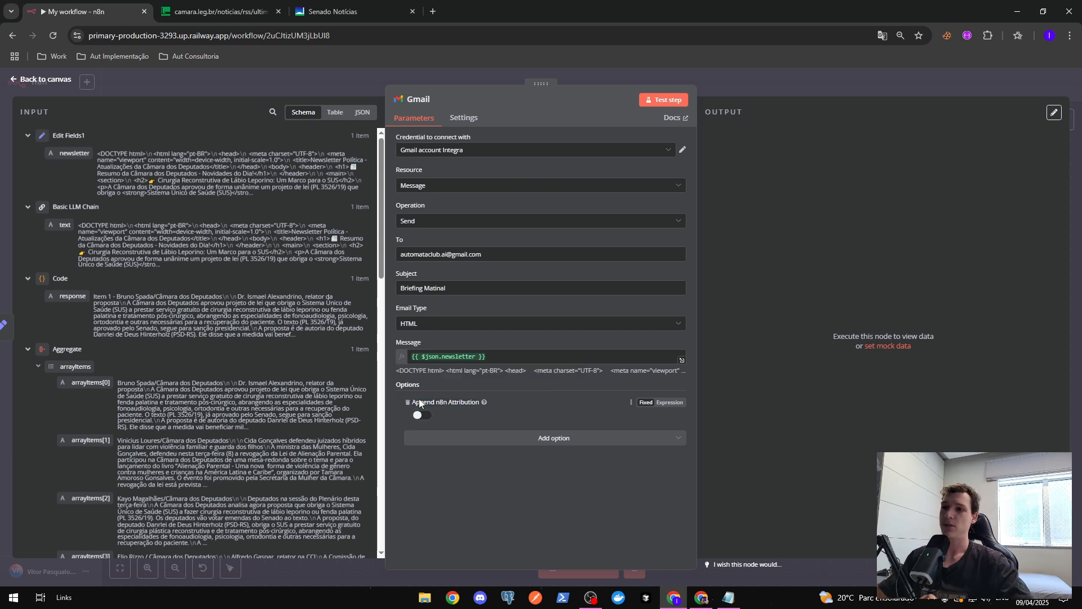
left_click_drag(415, 402, 483, 404)
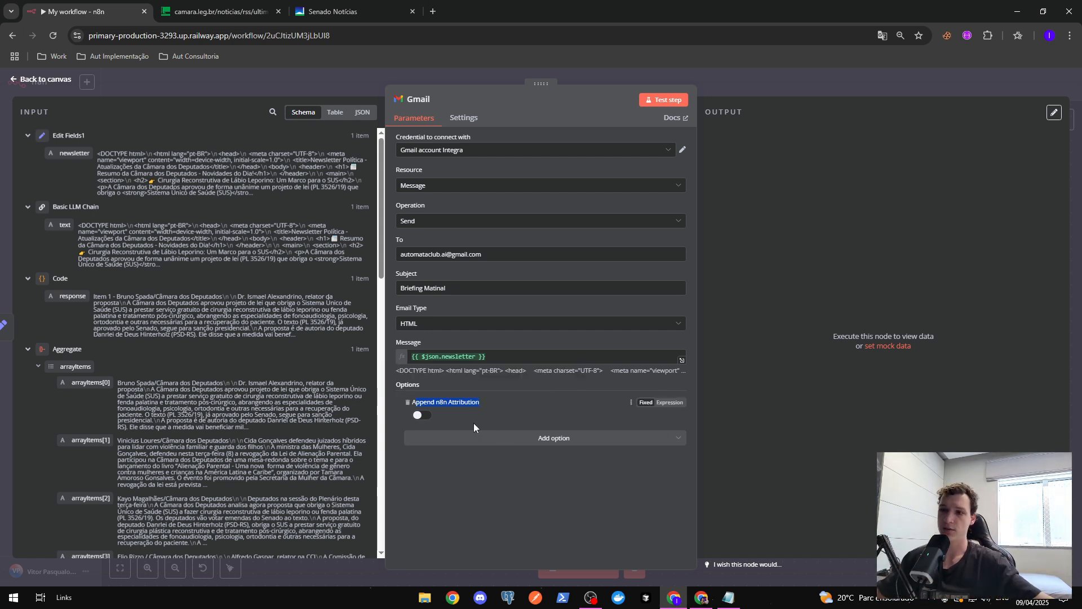
left_click(481, 440)
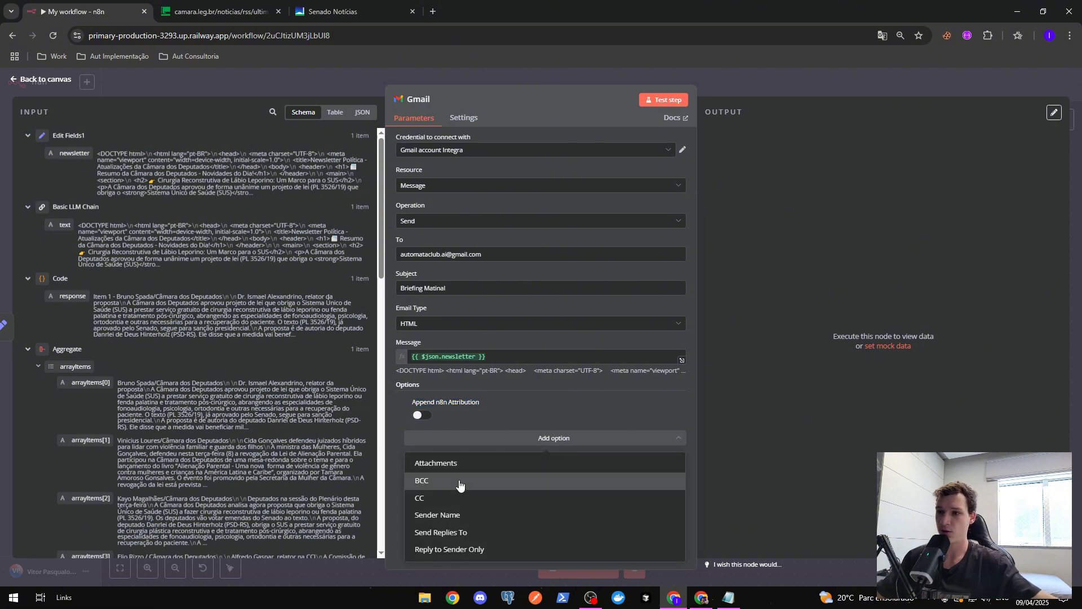
left_click_drag(415, 404, 483, 431)
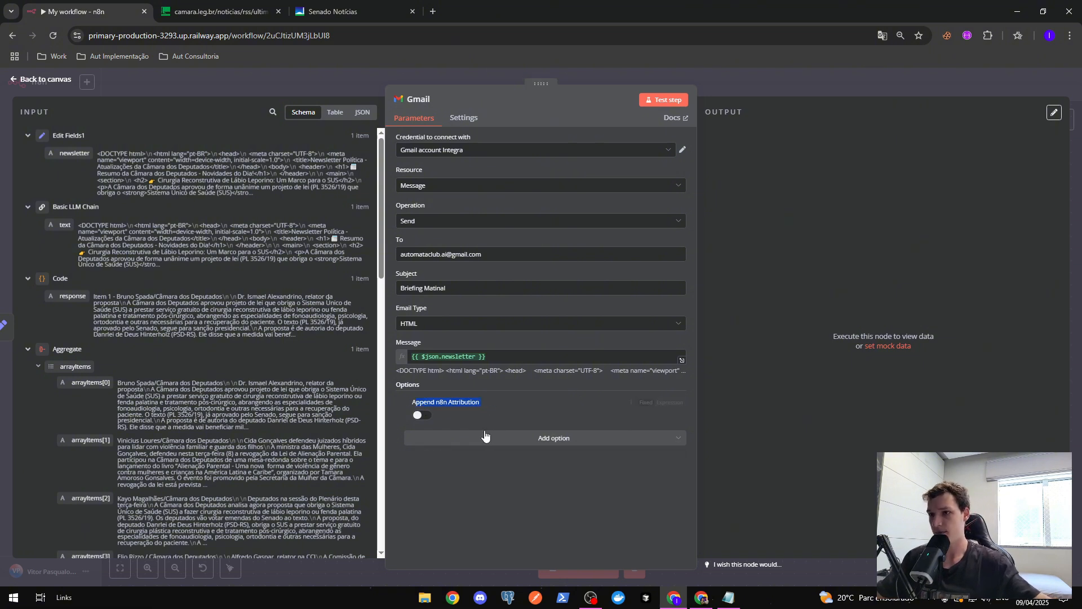
left_click(423, 416)
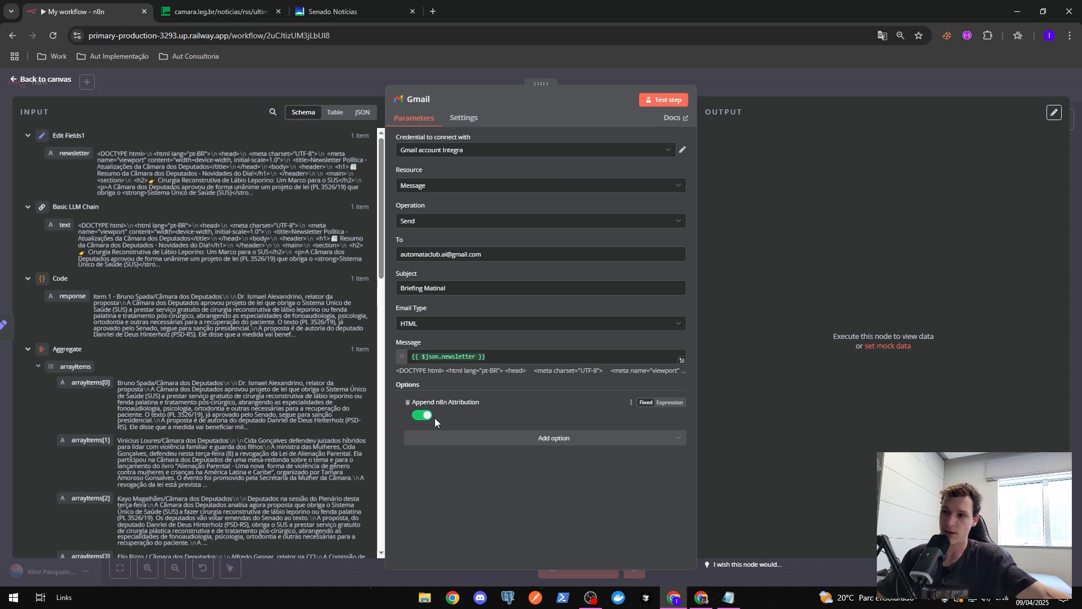
left_click(425, 420)
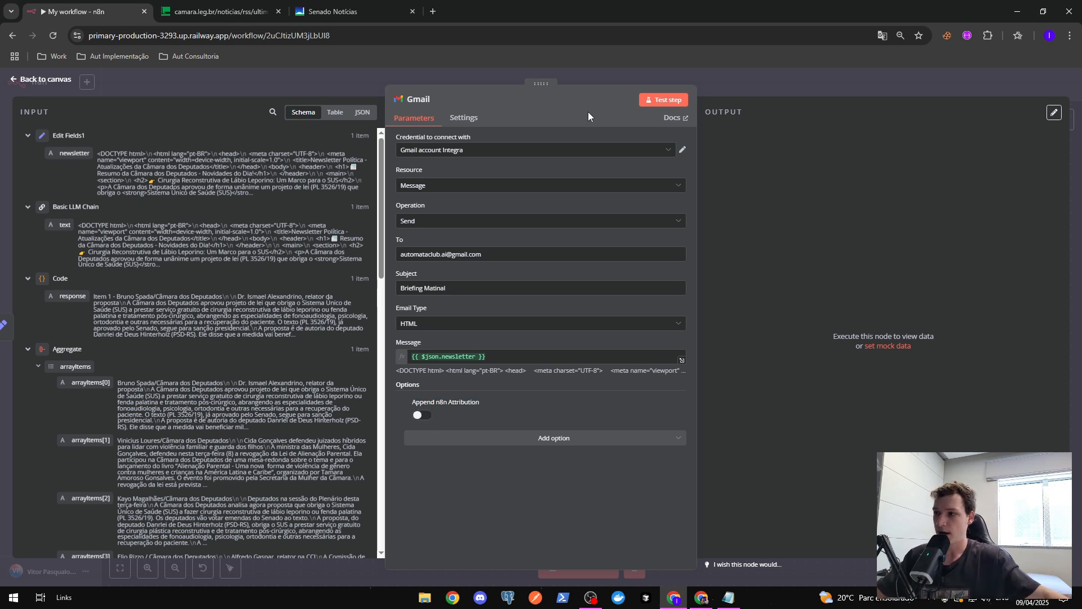
Run a test of the Gmail node to send the newsletter and switch to the Gmail window.
left_click(674, 102)
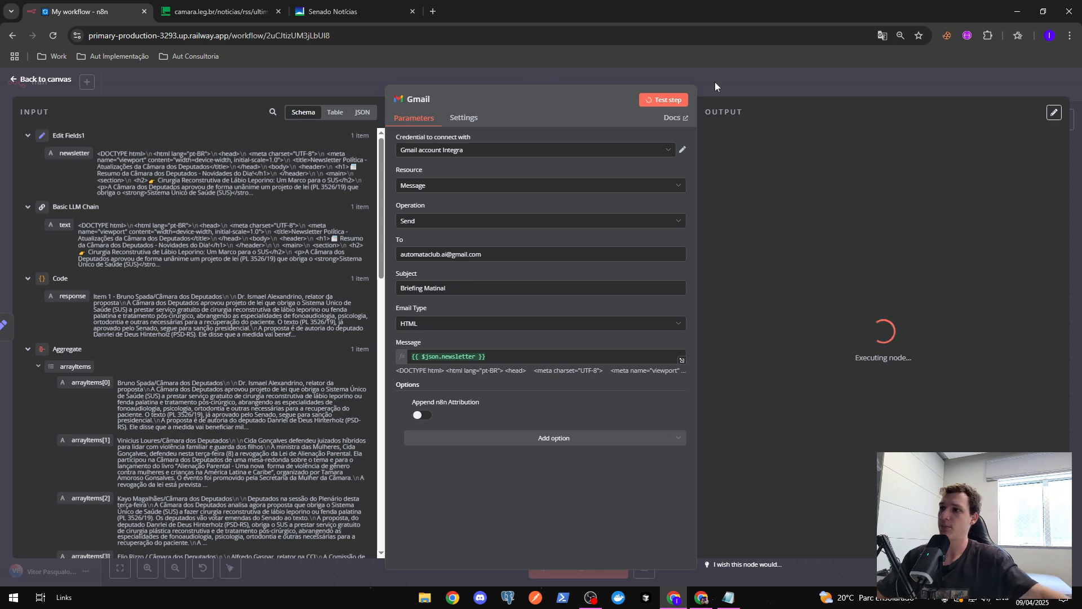
left_click(699, 598)
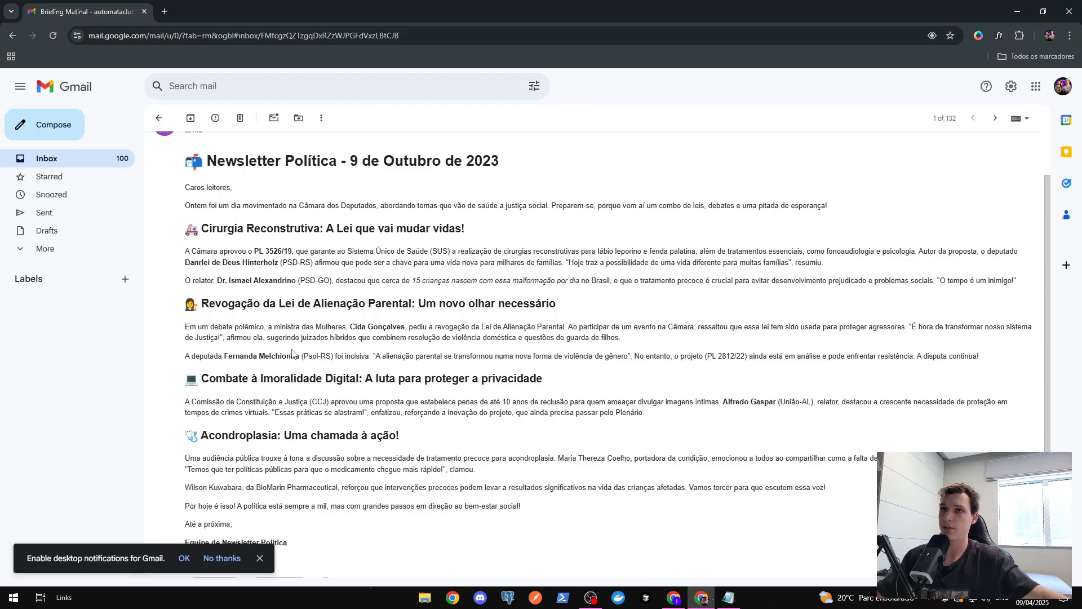
Return to the inbox, refresh it and read through the newest Briefing Matinal email.
key("alt+Left")
left_click(193, 118)
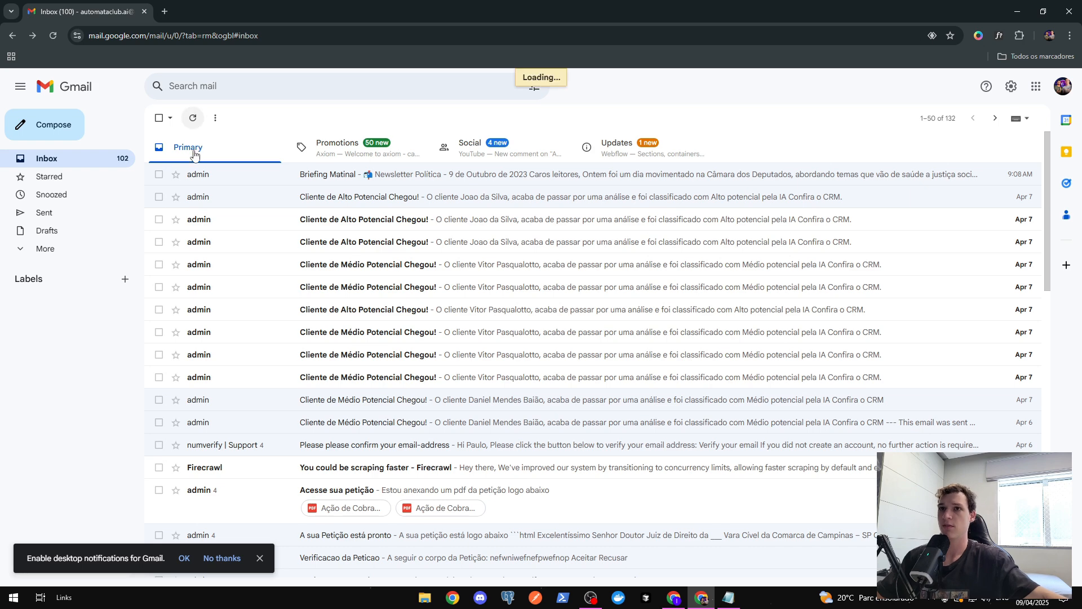
left_click(205, 179)
scroll(391, 374, "down", 3)
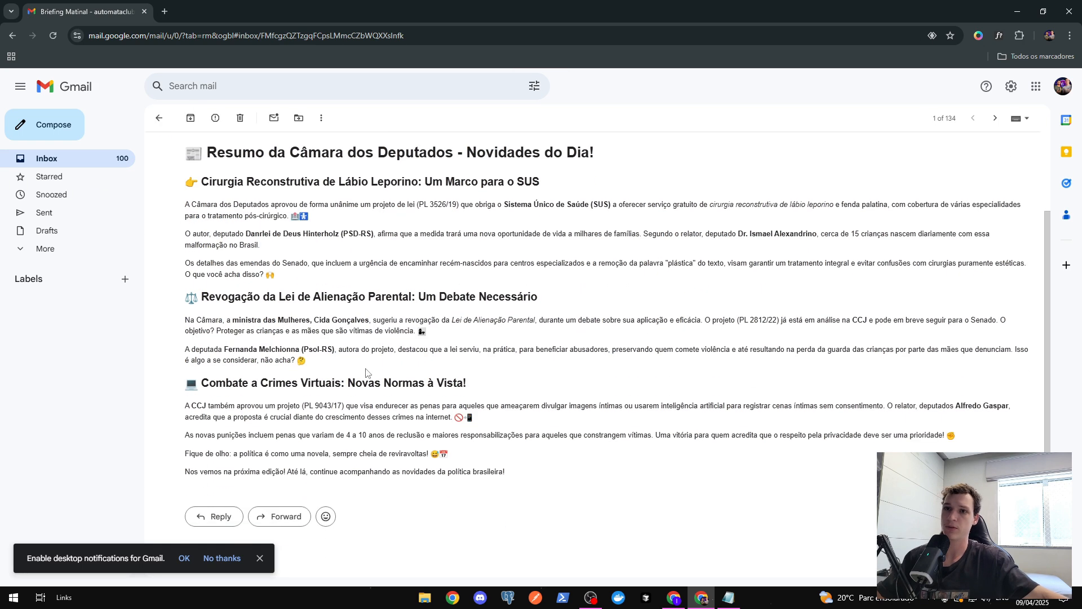
left_click_drag(206, 152, 737, 470)
left_click(719, 470)
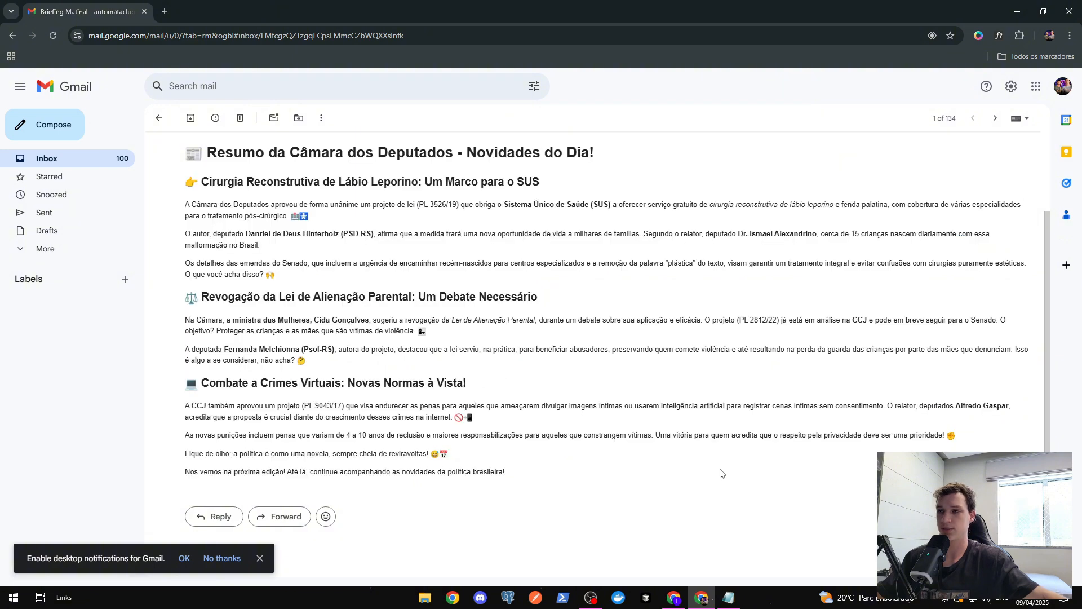
scroll(722, 473, "up", 2)
Switch back to the n8n window, close the Gmail node and save the workflow.
left_click(674, 598)
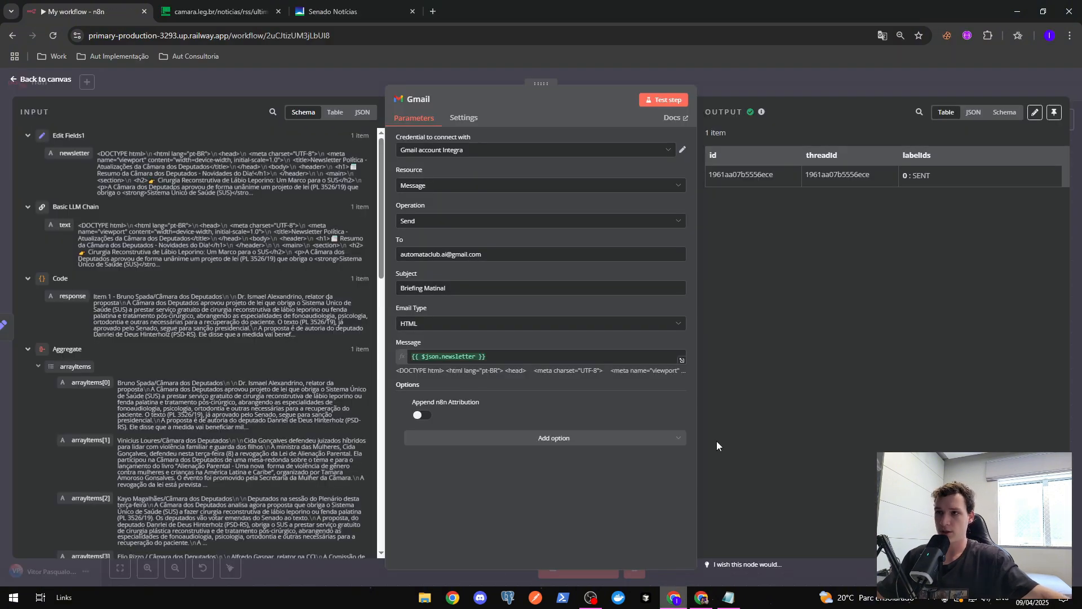
left_click(845, 76)
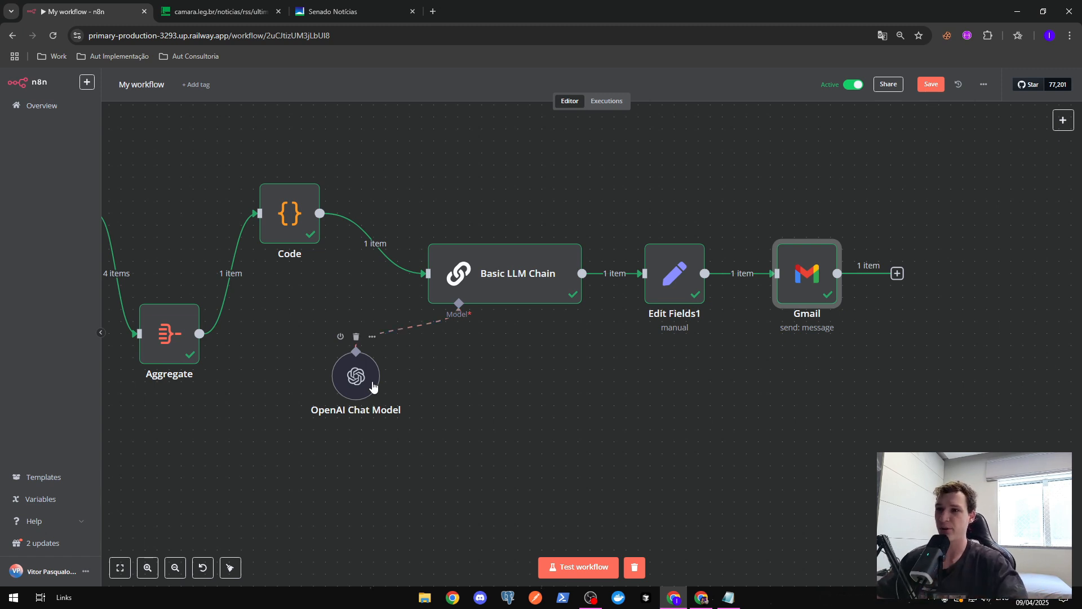
key("1")
left_click_drag(653, 459, 580, 442)
left_click(932, 84)
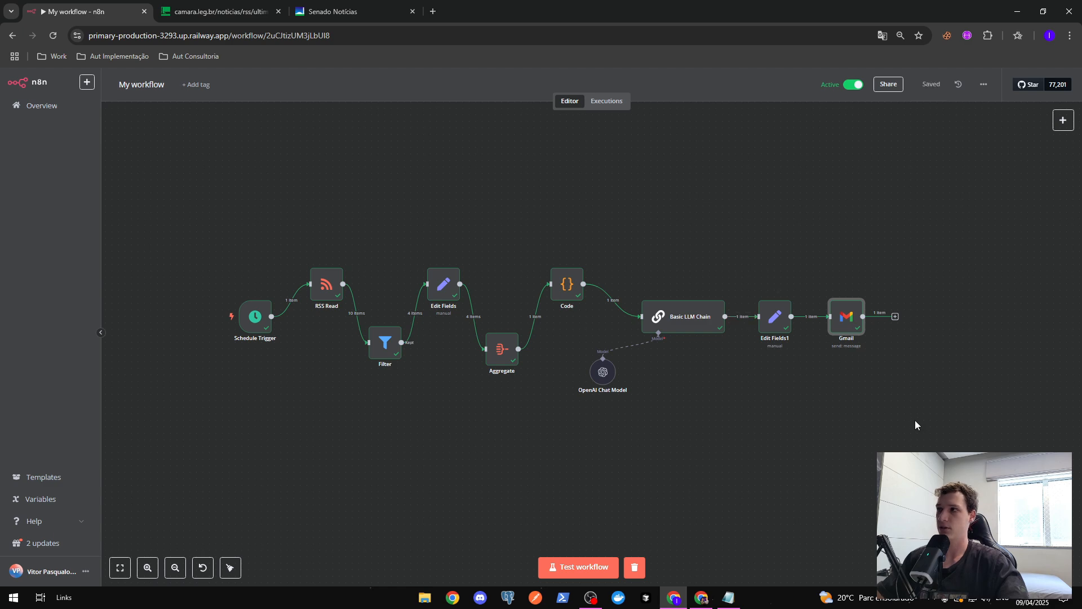
Run a test of the whole workflow, then switch to the Gmail window and read the newly delivered Briefing Matinal email.
left_click(567, 569)
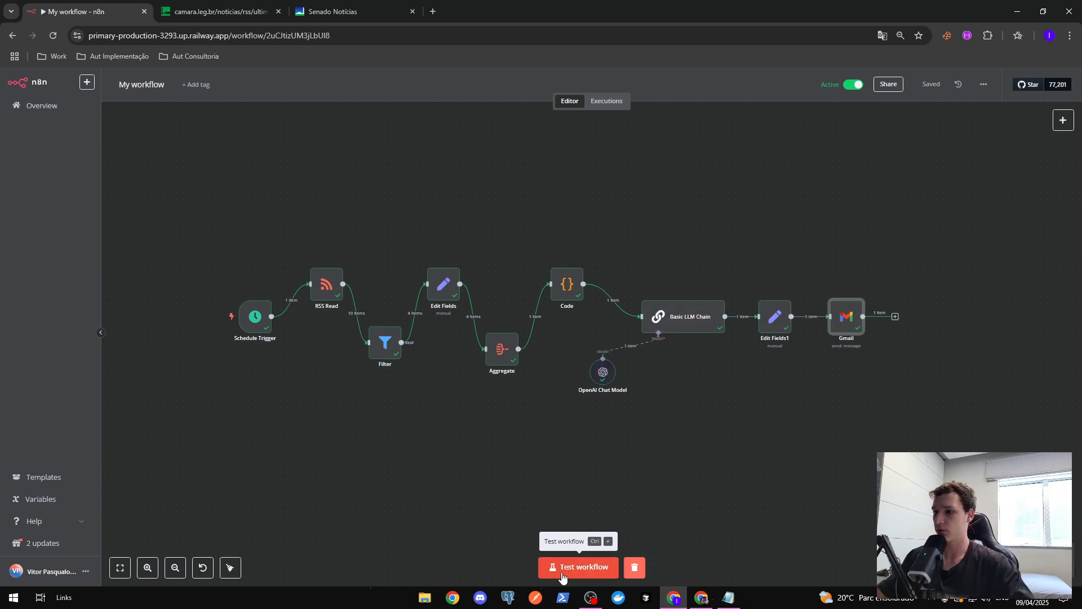
left_click(702, 597)
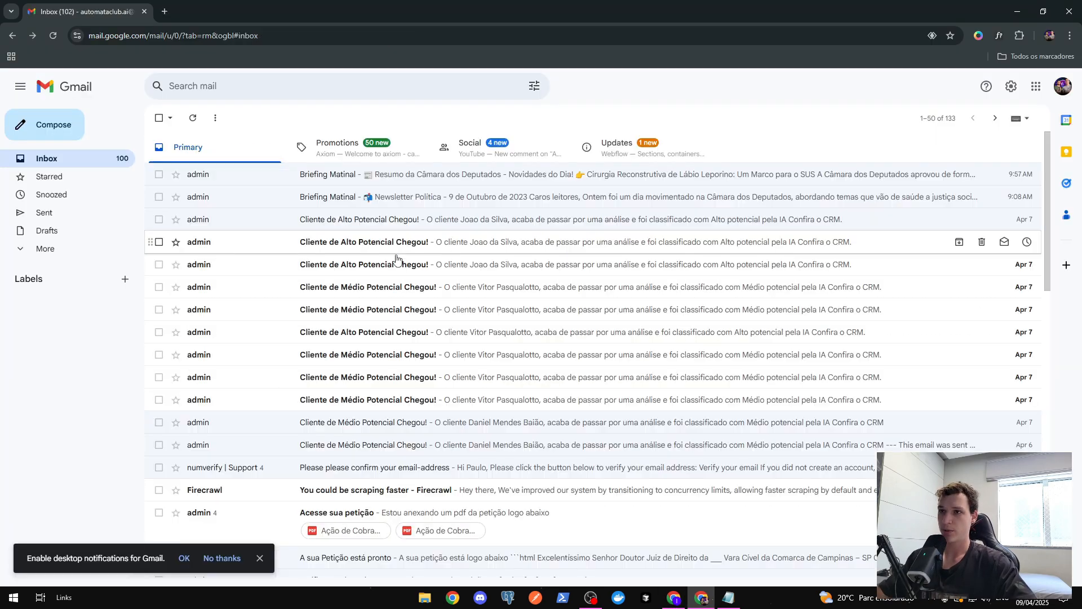
left_click(217, 172)
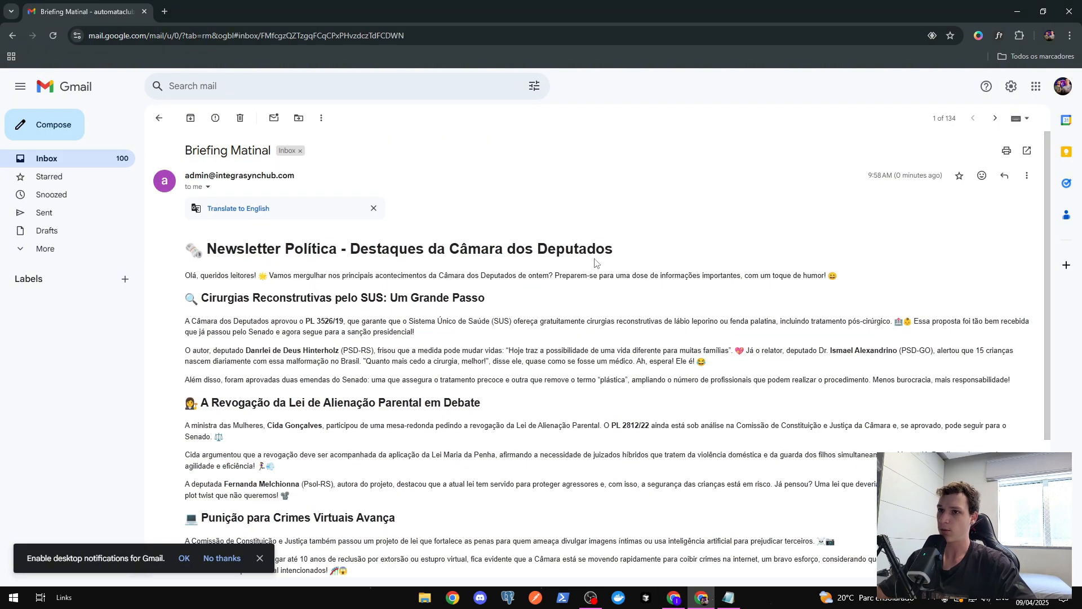
scroll(596, 265, "down", 10)
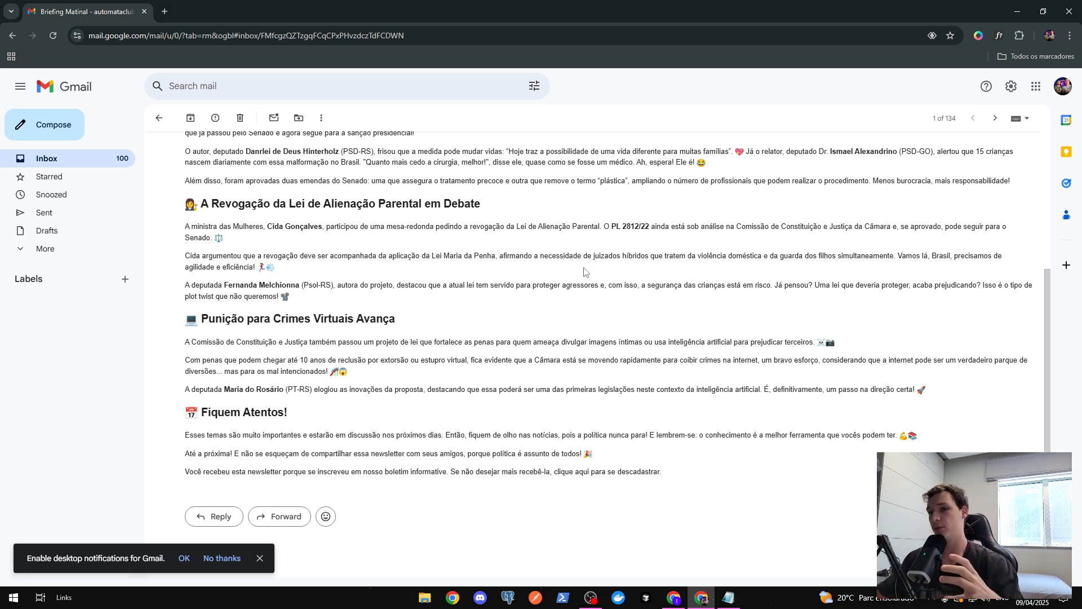
scroll(584, 272, "up", 3)
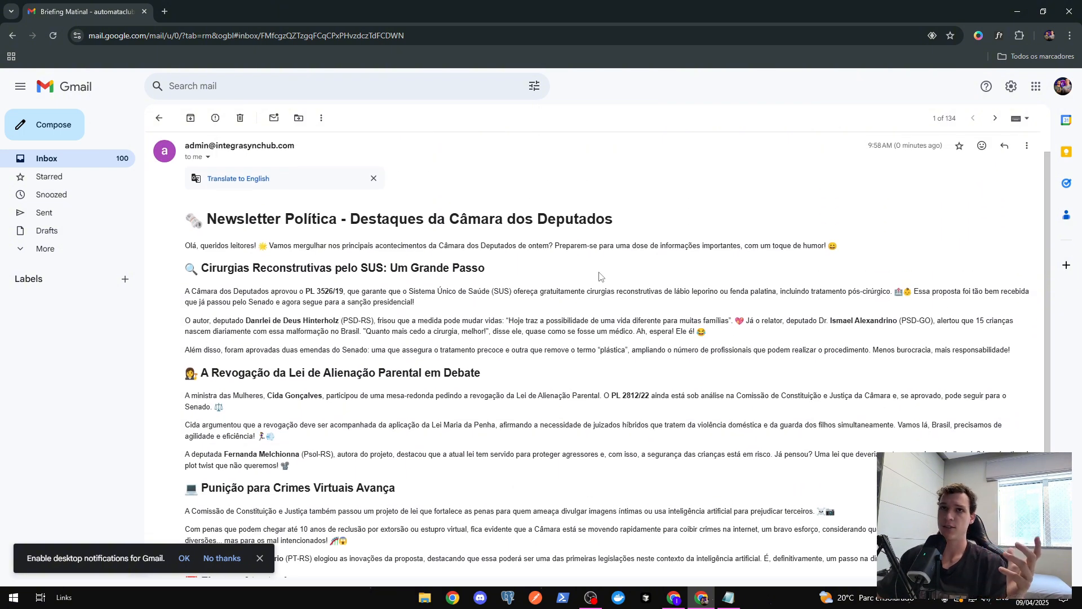
scroll(603, 259, "up", 1)
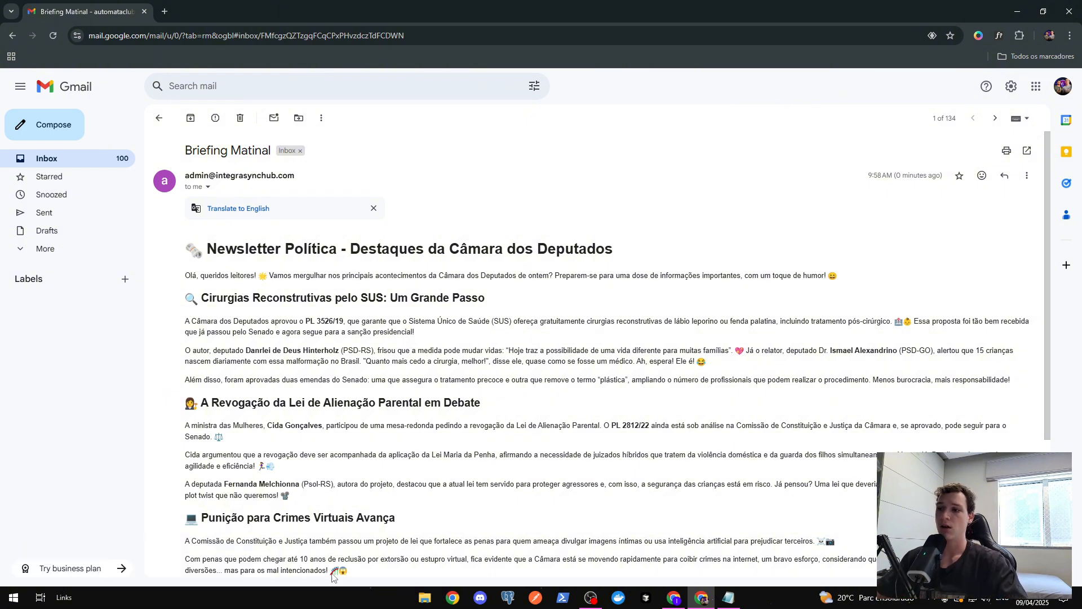
Switch to the n8n window and open the Basic LLM Chain node's user prompt in the expanded expression editor.
left_click(674, 598)
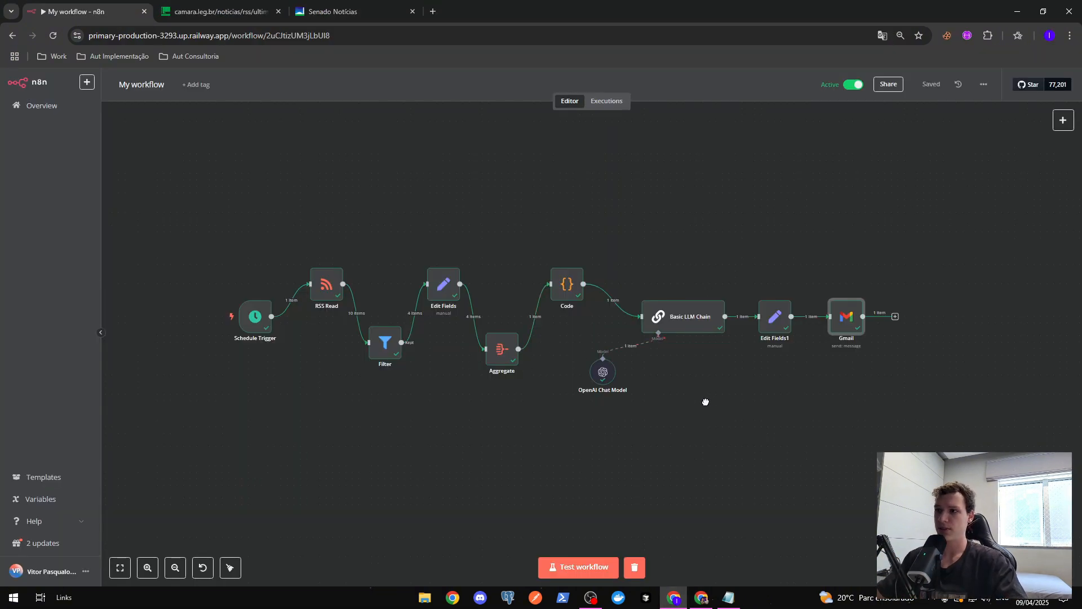
left_click_drag(706, 401, 596, 402)
double_click(564, 314)
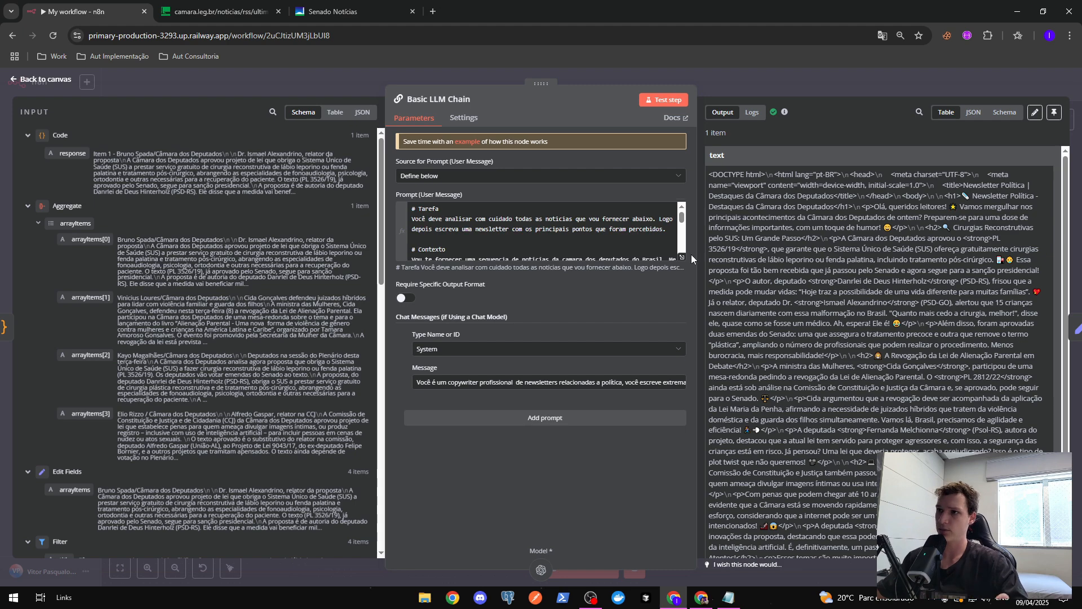
left_click(682, 257)
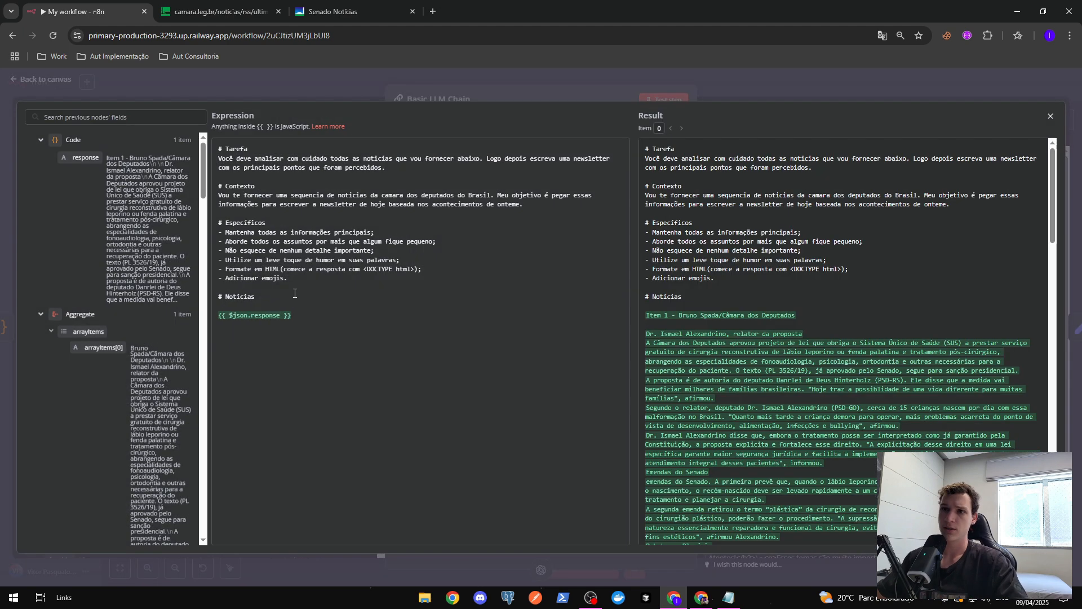
left_click(354, 279)
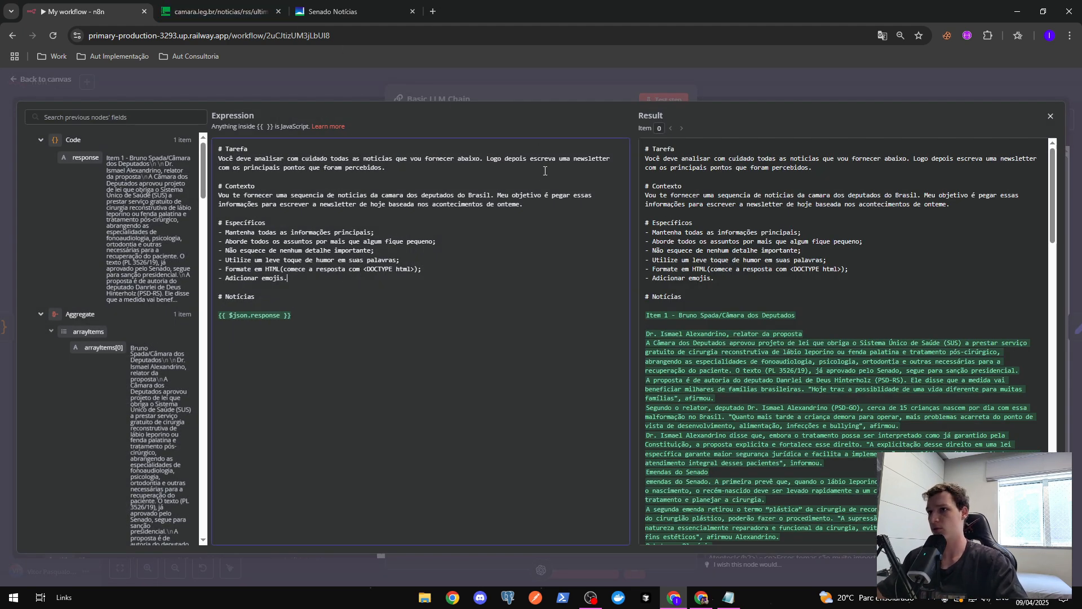
Try out a "# Exemplo" section with two placeholder lines below the Contexto section of the prompt, and delete it again.
left_click(536, 204)
key("Return")
key("Return")
type("$")
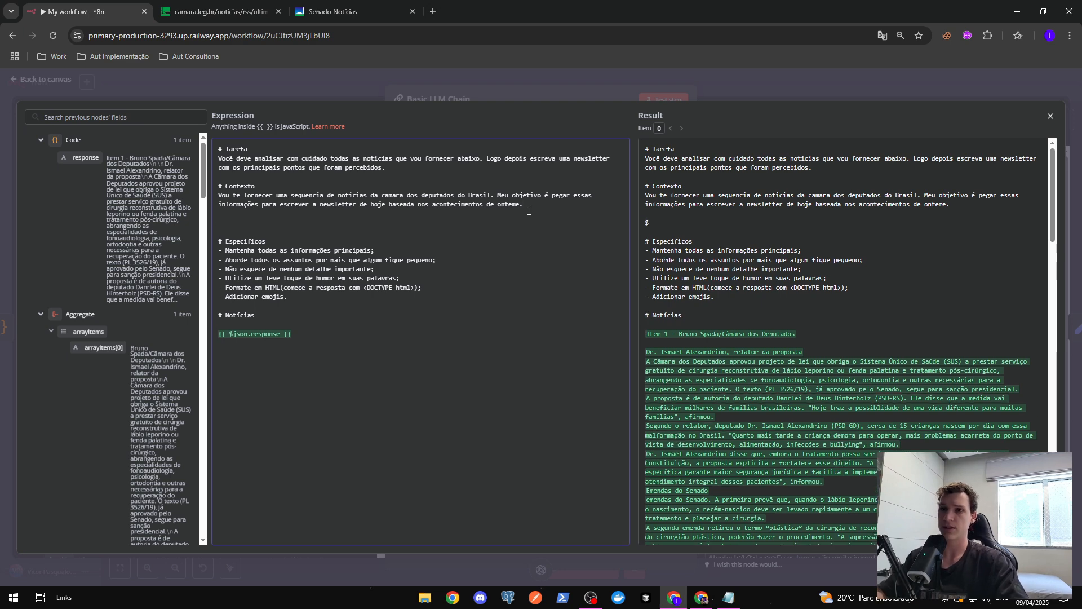
type(" Exemplo")
key("Return")
type("peowfjnopwjgopr")
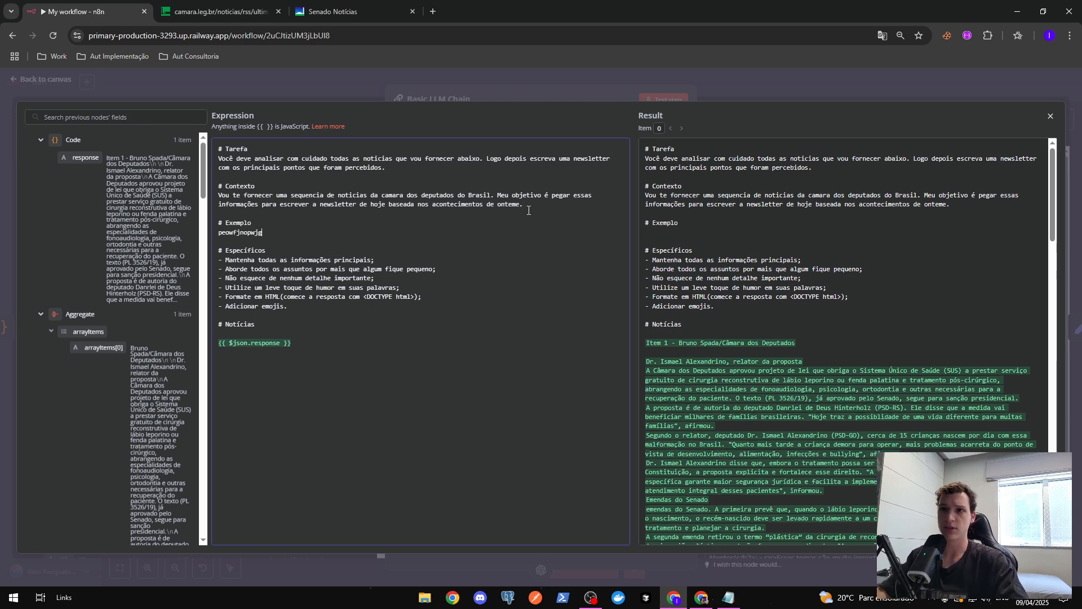
key("Return")
type("eoeriopjgoper")
left_click_drag(266, 241, 208, 219)
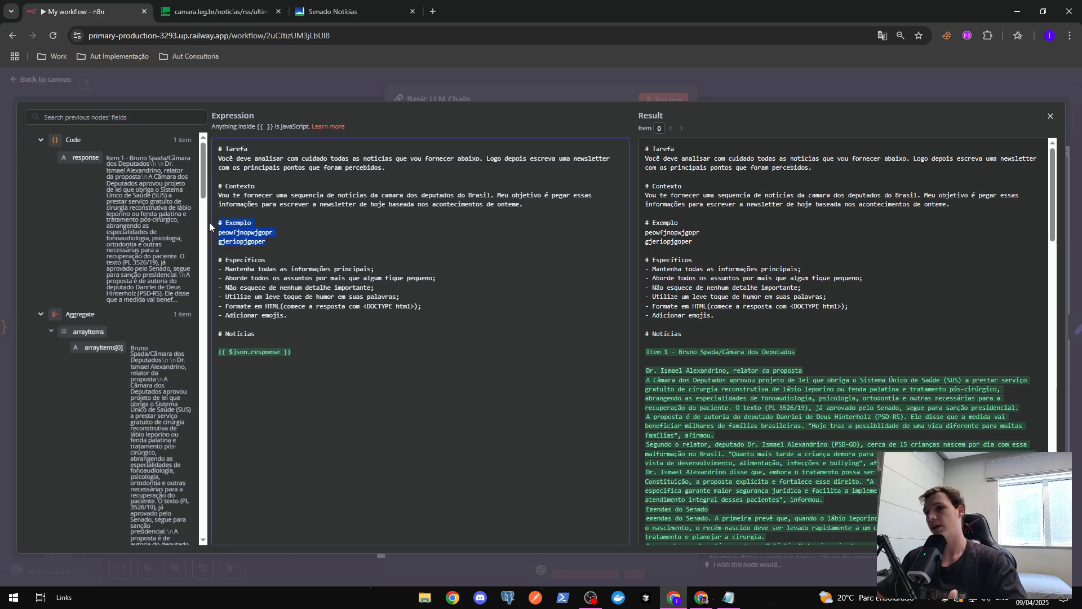
key("BackSpace")
key("BackSpace")
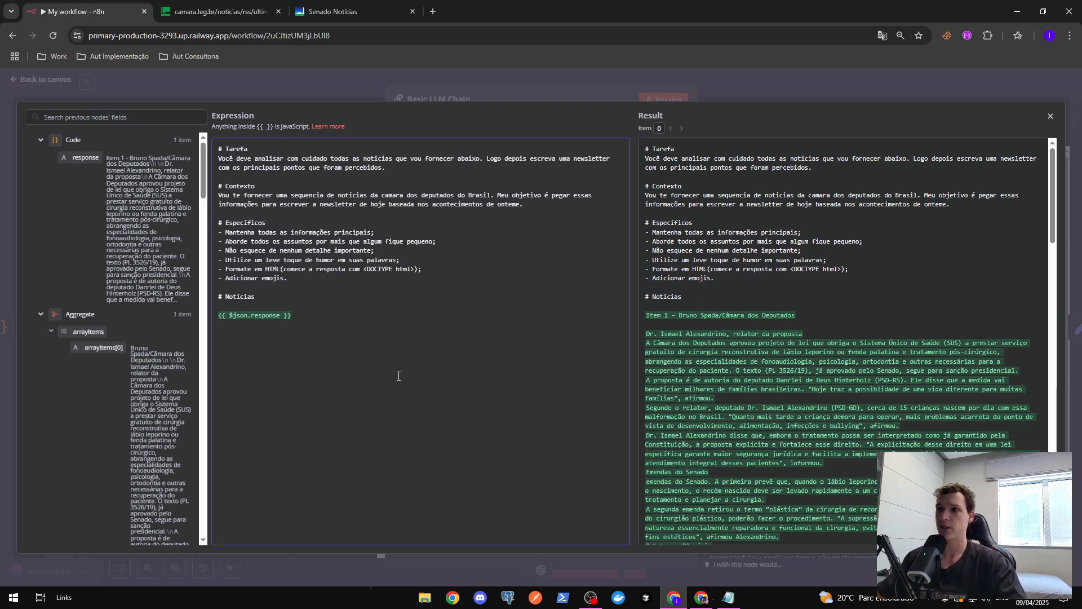
Close the prompt editor and the Basic LLM Chain node, and save the workflow.
left_click(462, 87)
left_click(957, 84)
key("ctrl+s")
left_click_drag(432, 230, 559, 225)
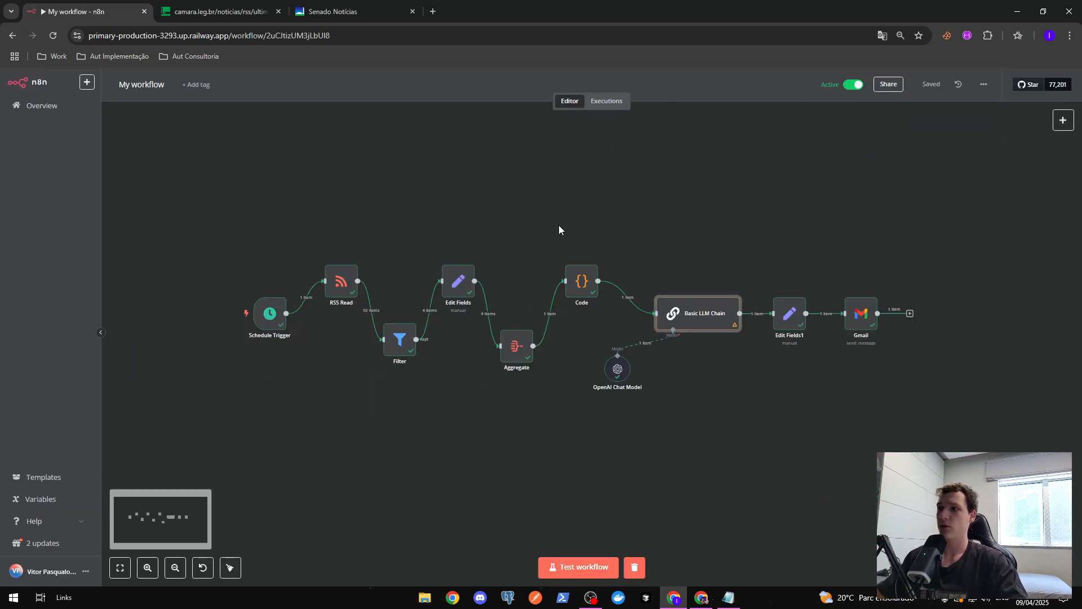